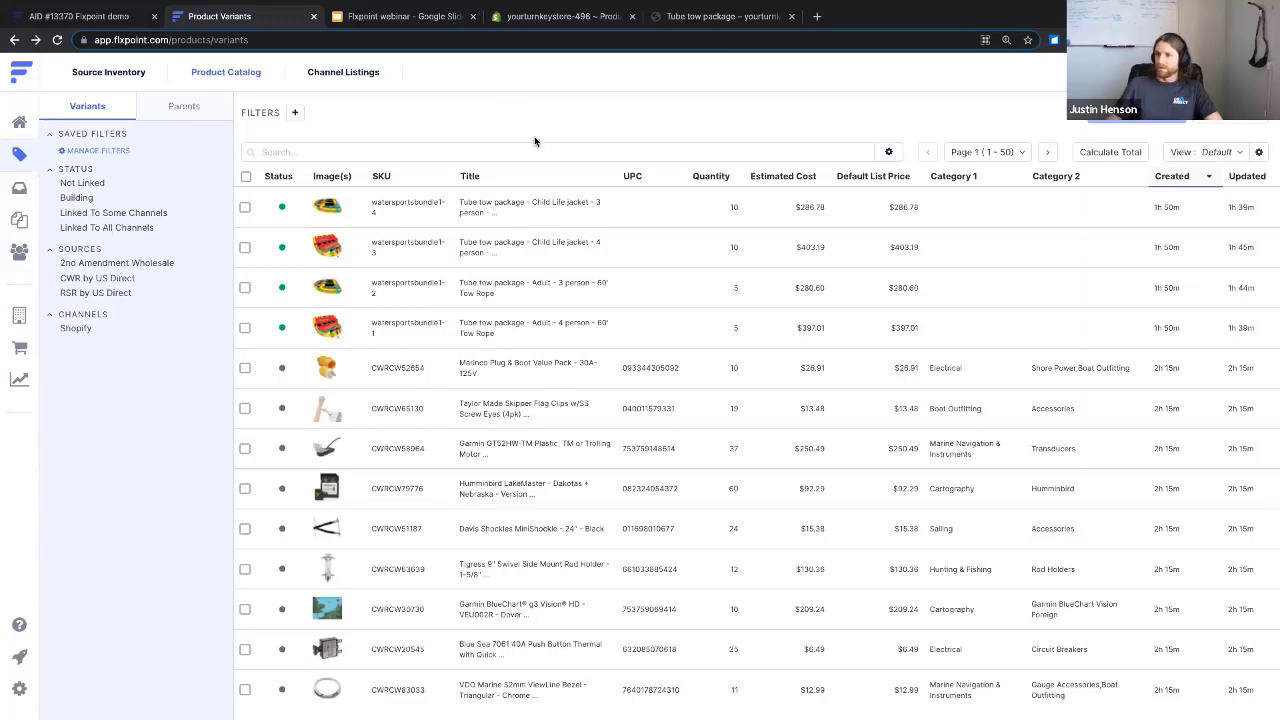
Choose Create New Bundle from the Variants list's actions menu.
{"action": "left_click", "coordinate": [1236, 128]}
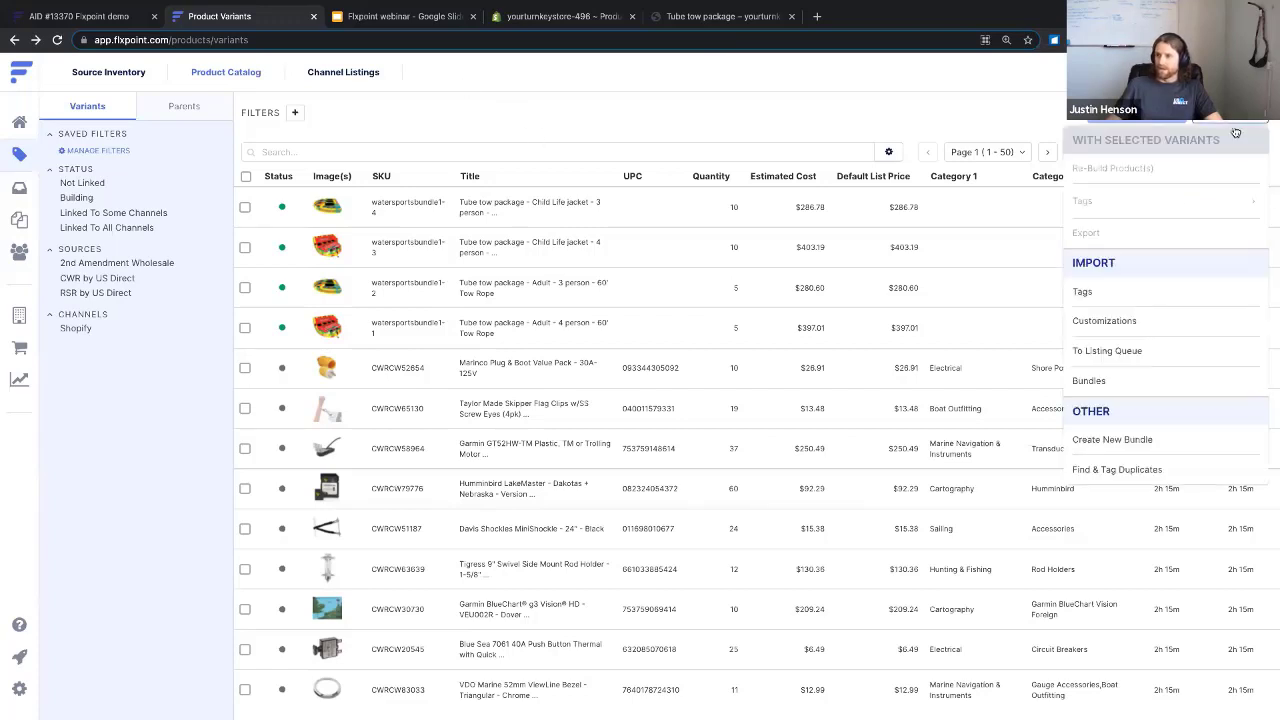
{"action": "left_click", "coordinate": [1124, 442]}
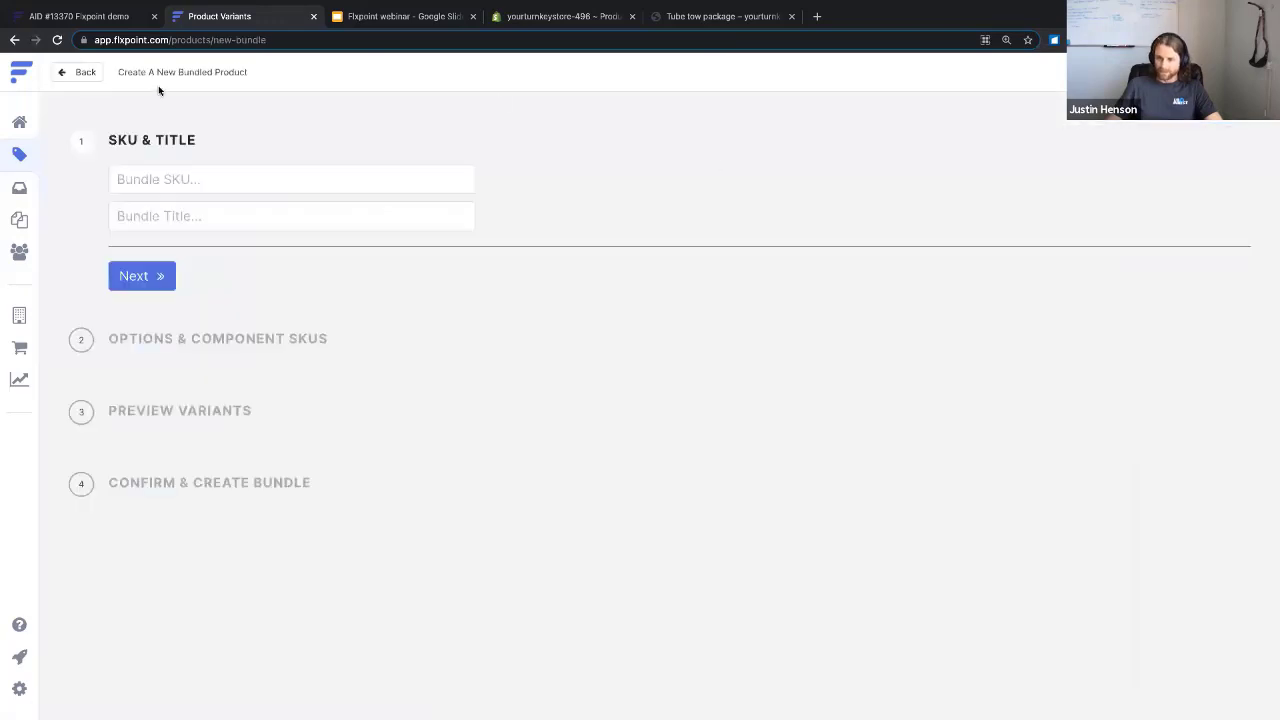
Enter Watersportsbndl123 as the bundle SKU.
{"action": "left_click", "coordinate": [200, 172]}
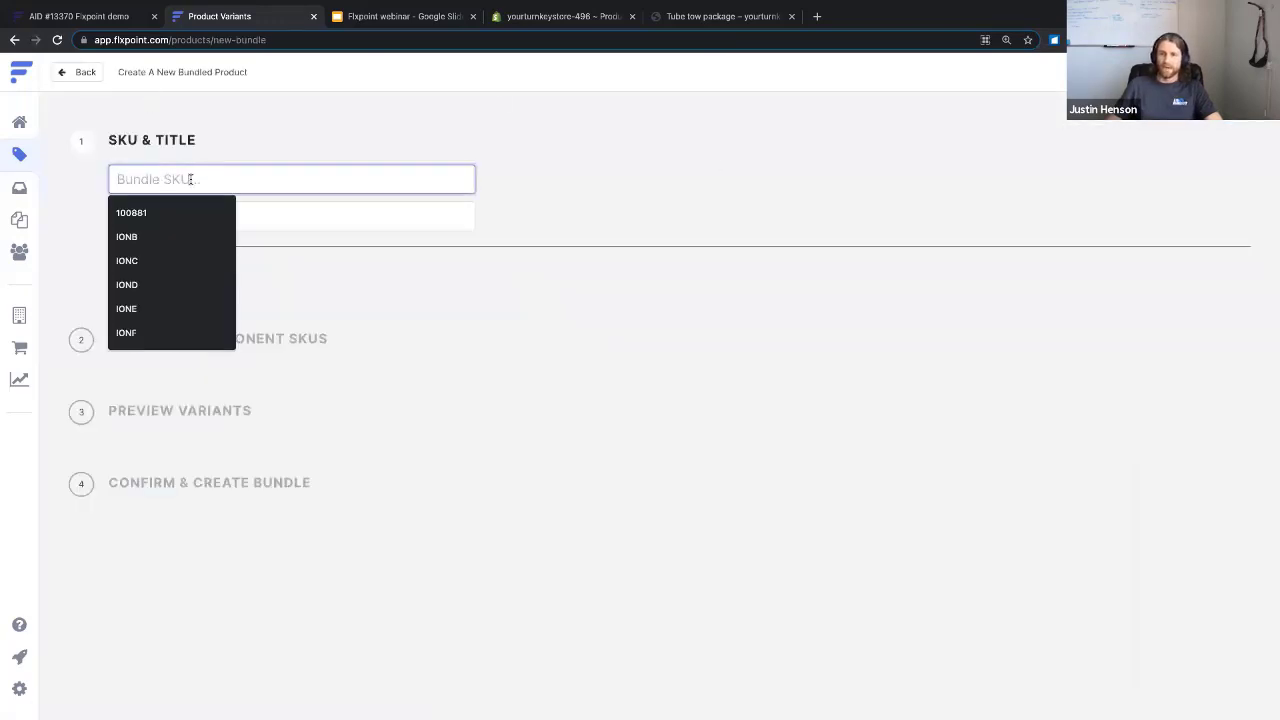
{"action": "left_click", "coordinate": [285, 225]}
{"action": "left_click", "coordinate": [189, 179]}
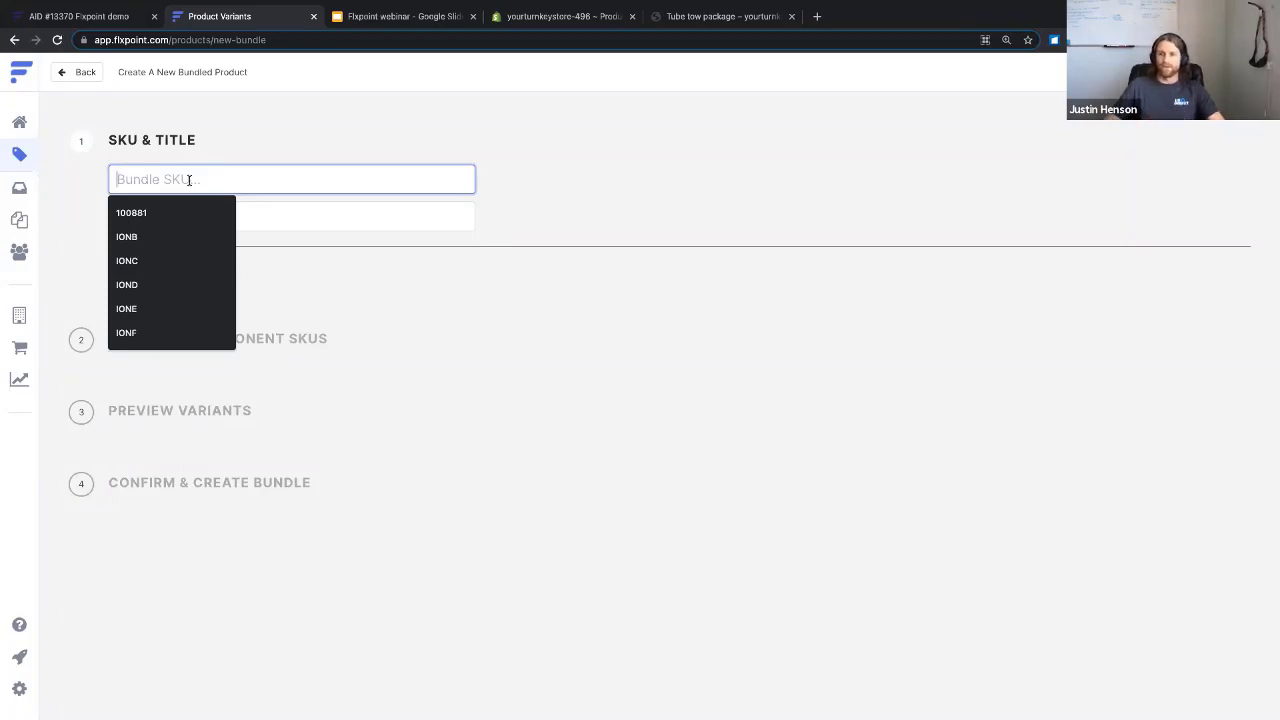
{"action": "type", "text": "Waterpo"}
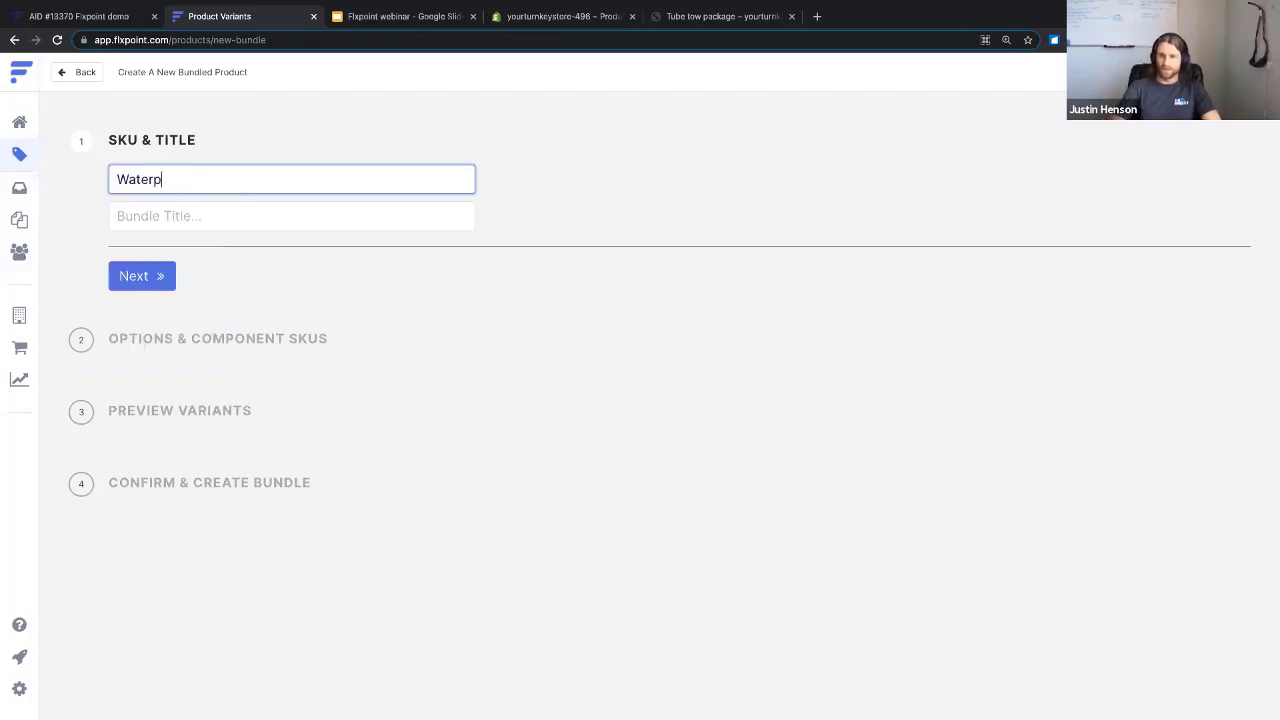
{"action": "key", "text": "BackSpace"}
{"action": "key", "text": "BackSpace"}
{"action": "type", "text": "sports"}
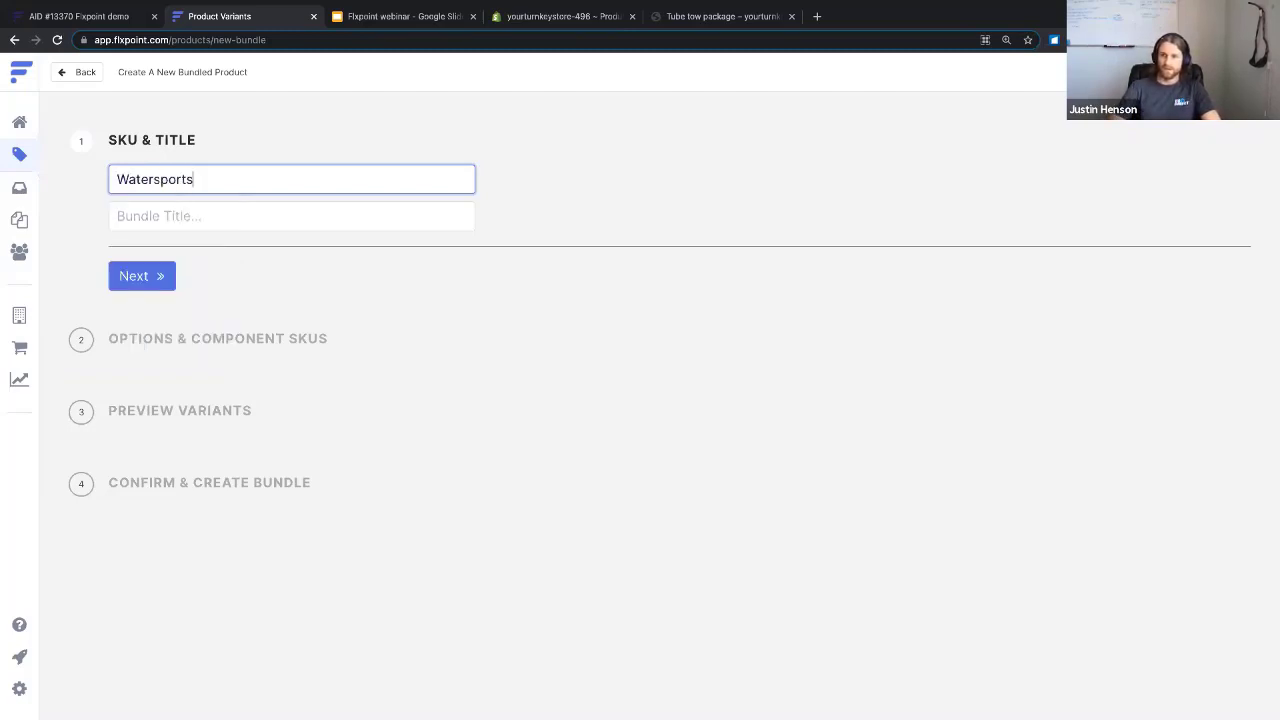
{"action": "type", "text": "bndl1234"}
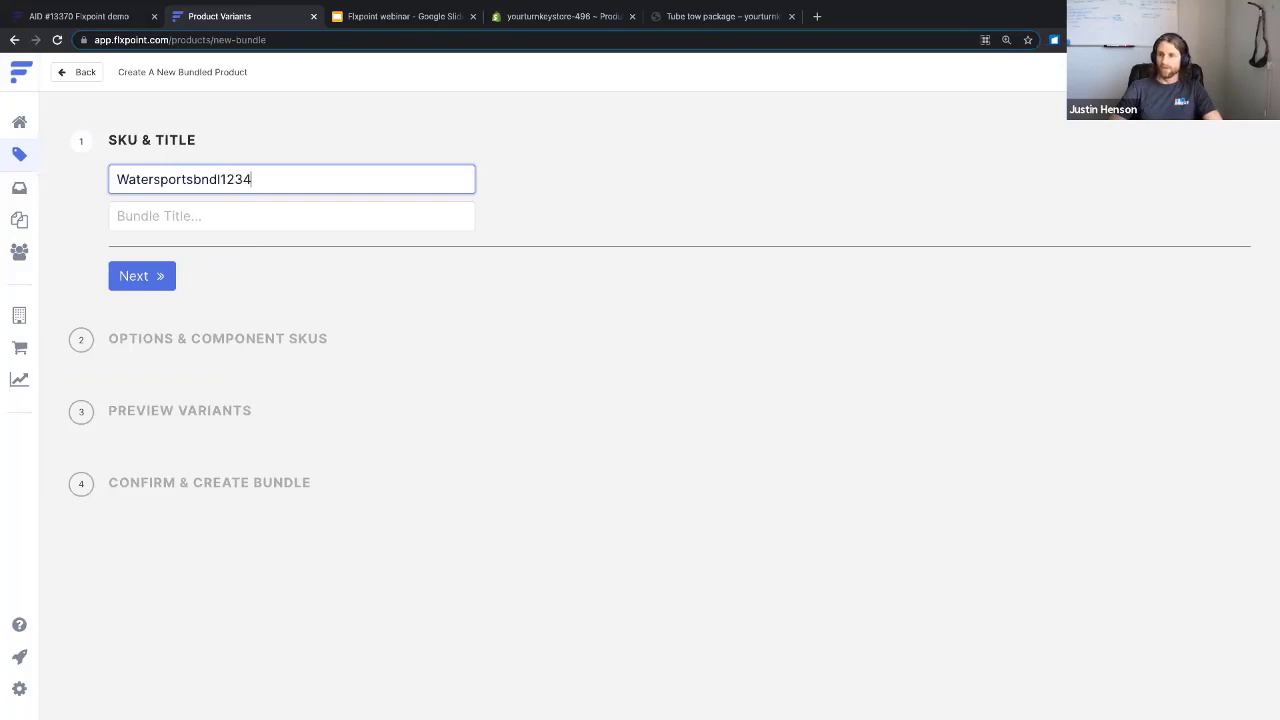
{"action": "key", "text": "BackSpace"}
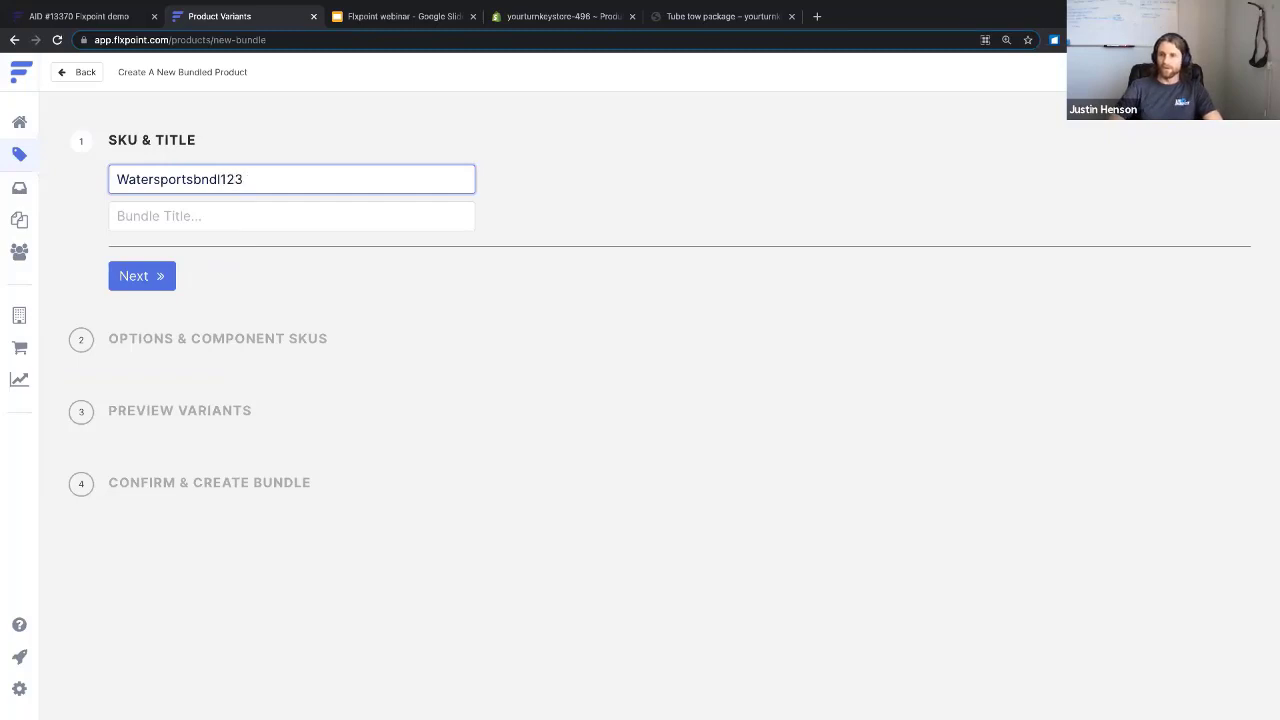
{"action": "double_click", "coordinate": [277, 179]}
{"action": "left_click", "coordinate": [254, 177]}
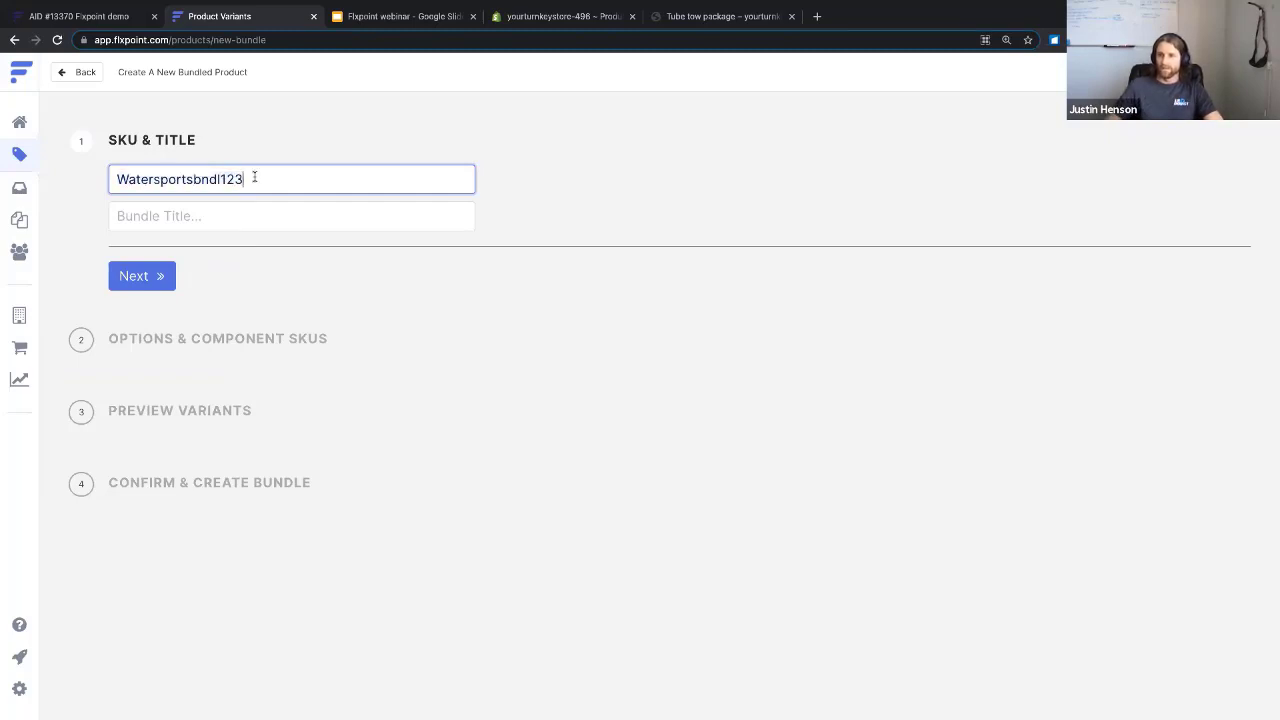
Enter 'Watersports tube package' as the bundle title.
{"action": "left_click", "coordinate": [178, 214]}
{"action": "type", "text": "Water"}
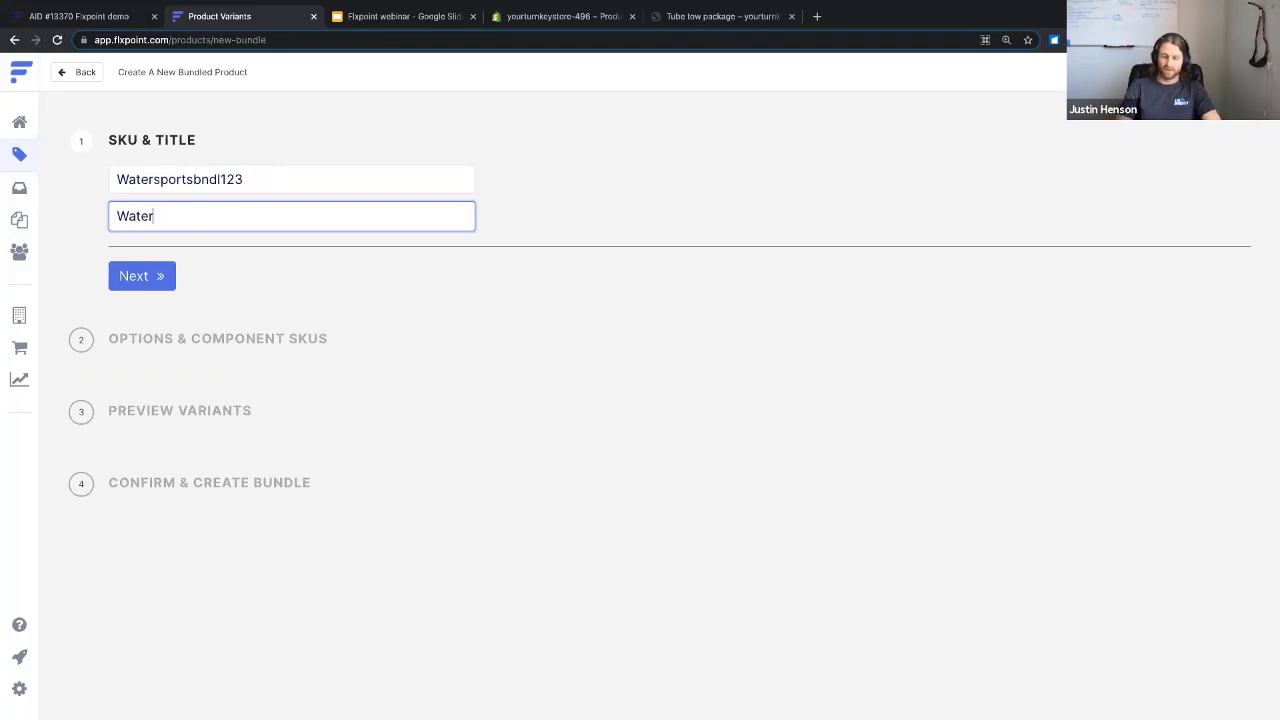
{"action": "type", "text": "sport"}
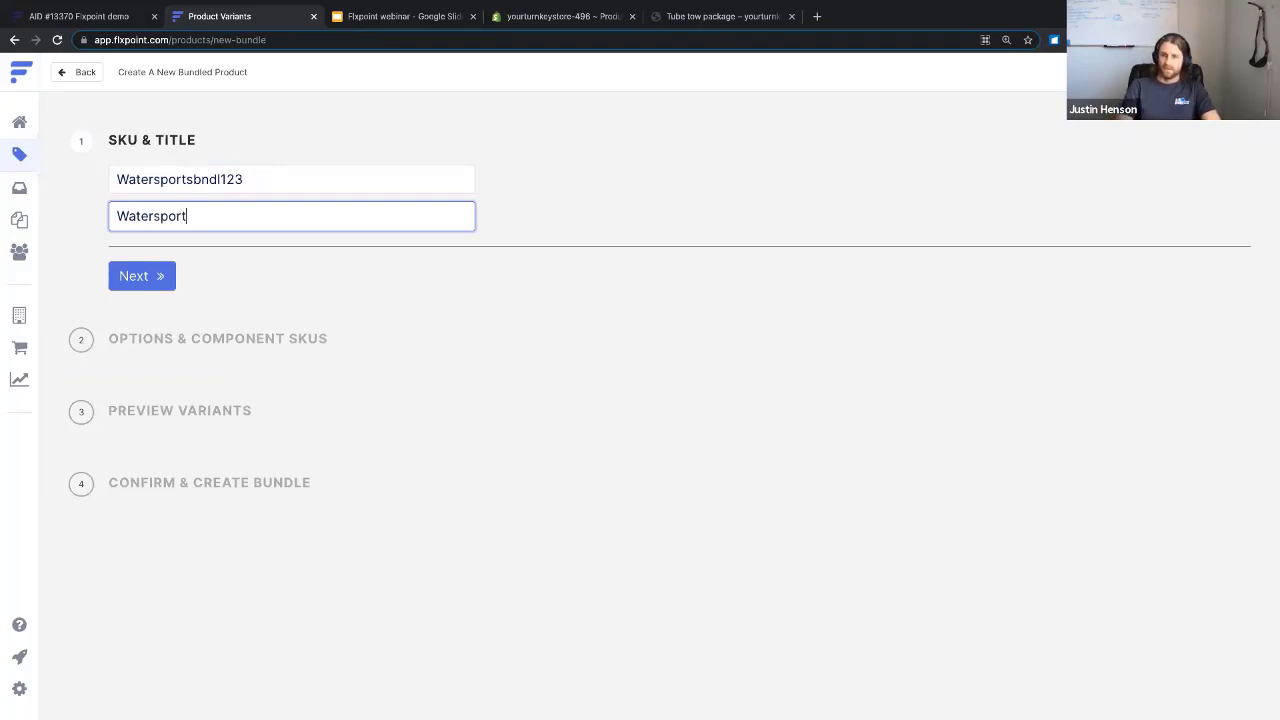
{"action": "type", "text": "s tube b"}
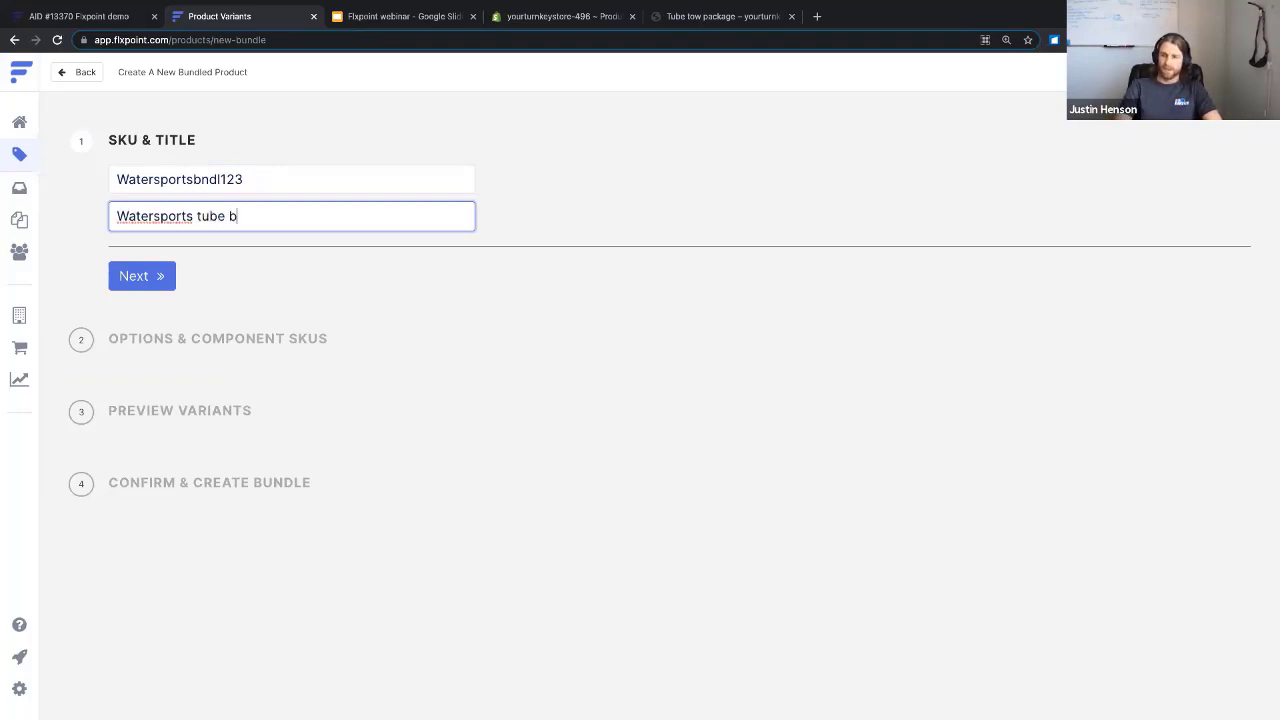
{"action": "type", "text": "undle"}
{"action": "key", "text": "BackSpace"}
{"action": "key", "text": "BackSpace"}
{"action": "key", "text": "BackSpace"}
{"action": "key", "text": "BackSpace"}
{"action": "key", "text": "BackSpace"}
{"action": "key", "text": "BackSpace"}
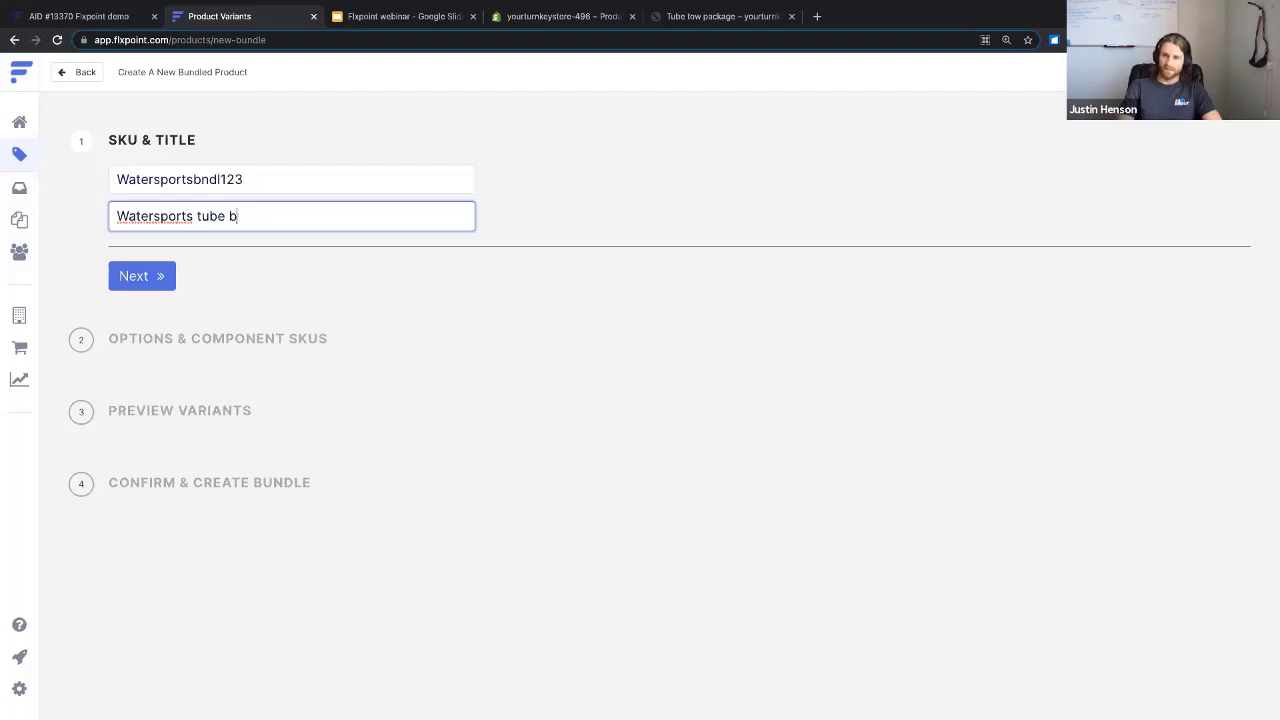
{"action": "type", "text": "packa"}
{"action": "key", "text": "BackSpace"}
{"action": "type", "text": "age"}
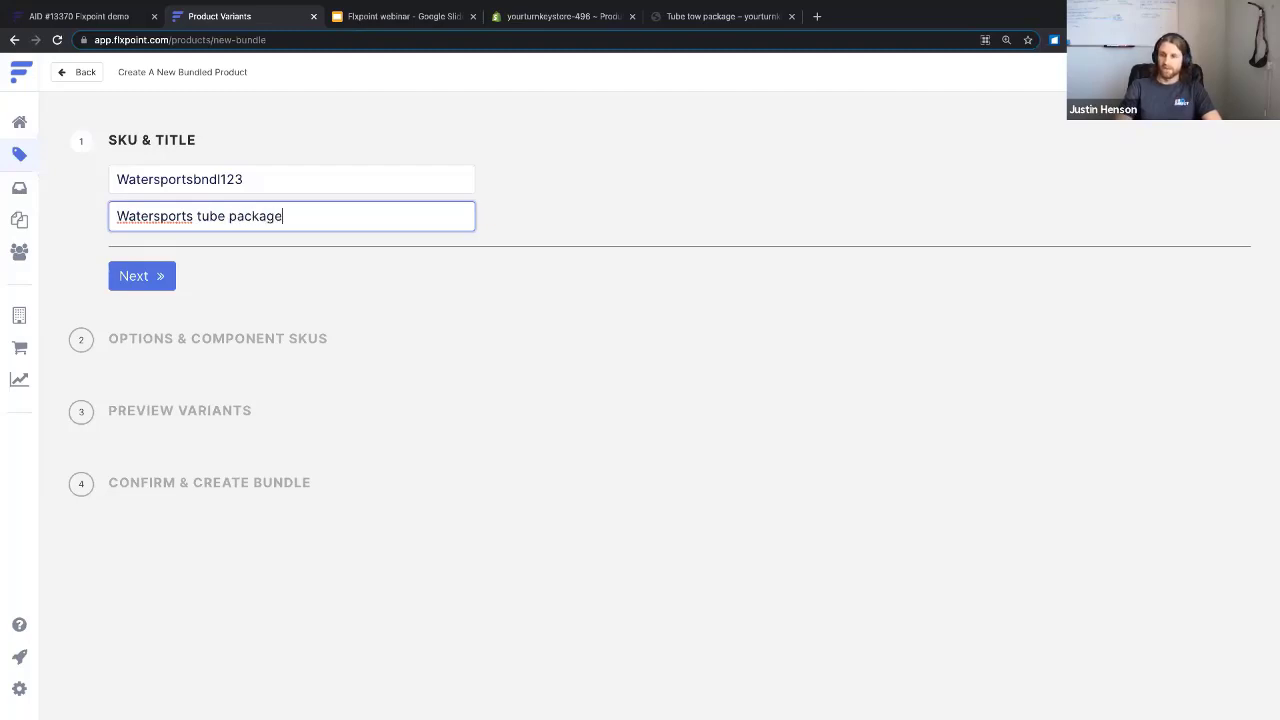
Create a bundle option named Tube with the WOW Watersports tube CWRCW84783 as its component.
{"action": "left_click", "coordinate": [139, 277]}
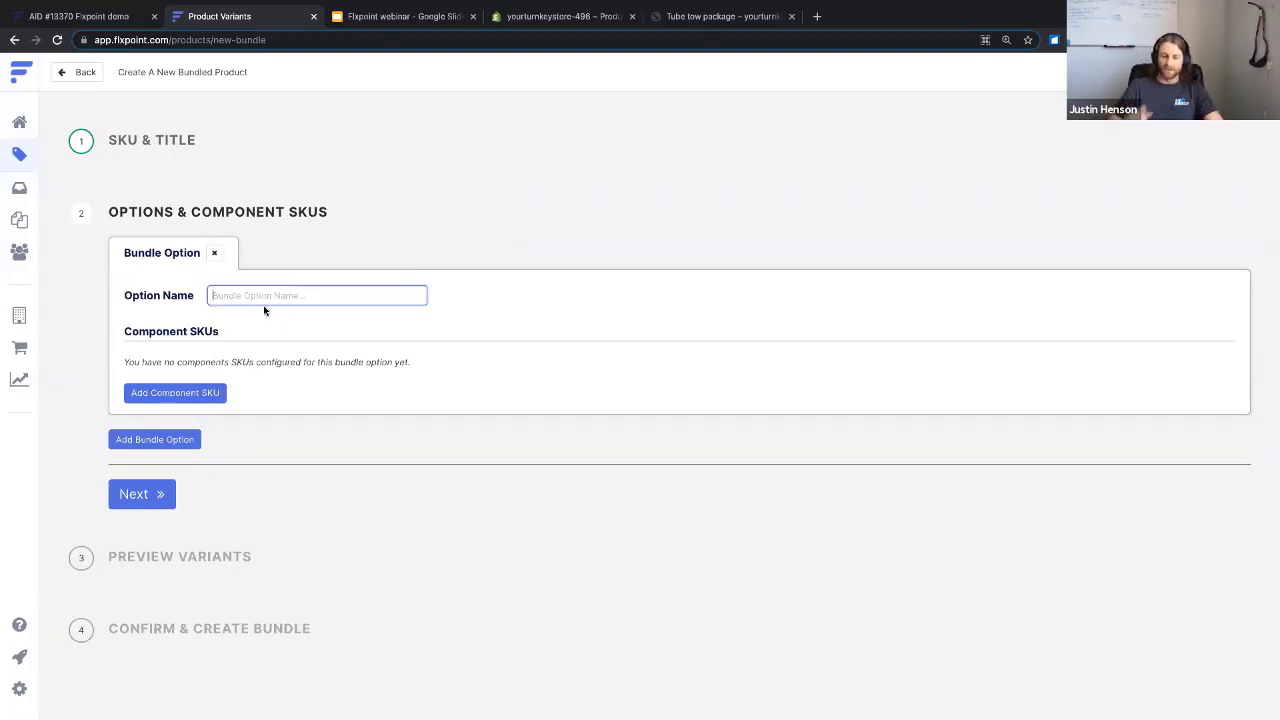
{"action": "type", "text": "Tube"}
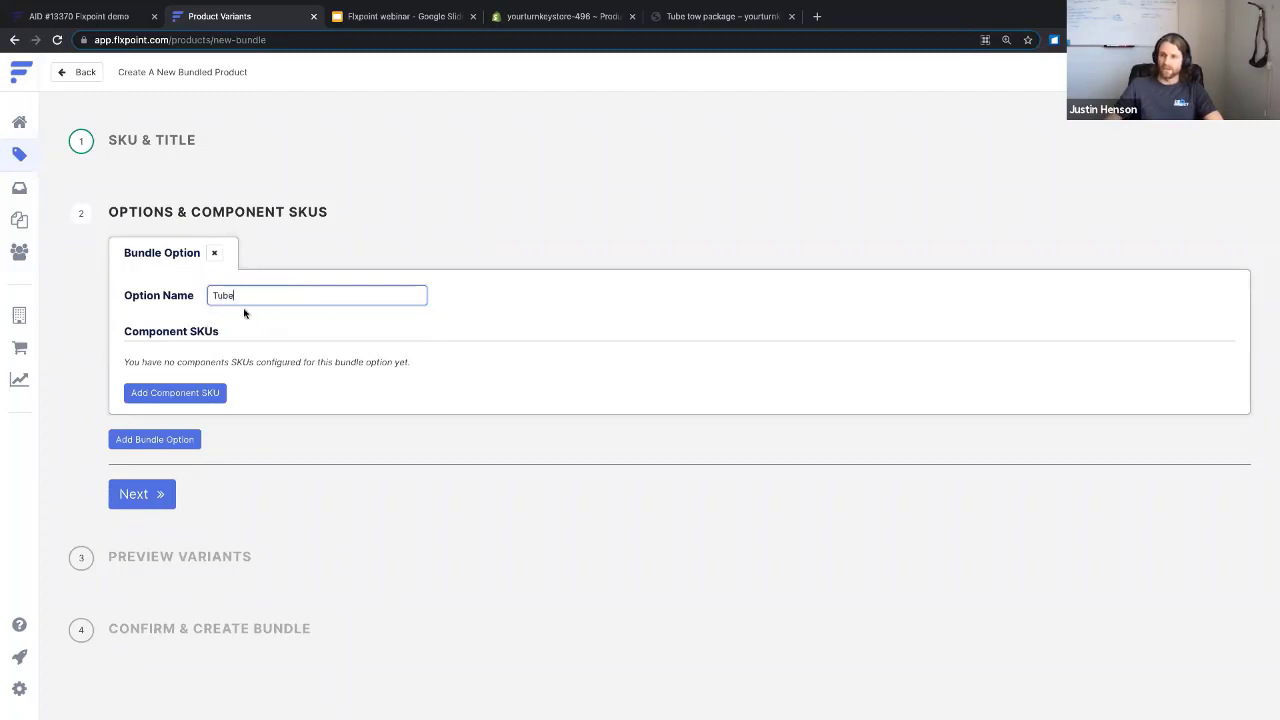
{"action": "left_click", "coordinate": [175, 393]}
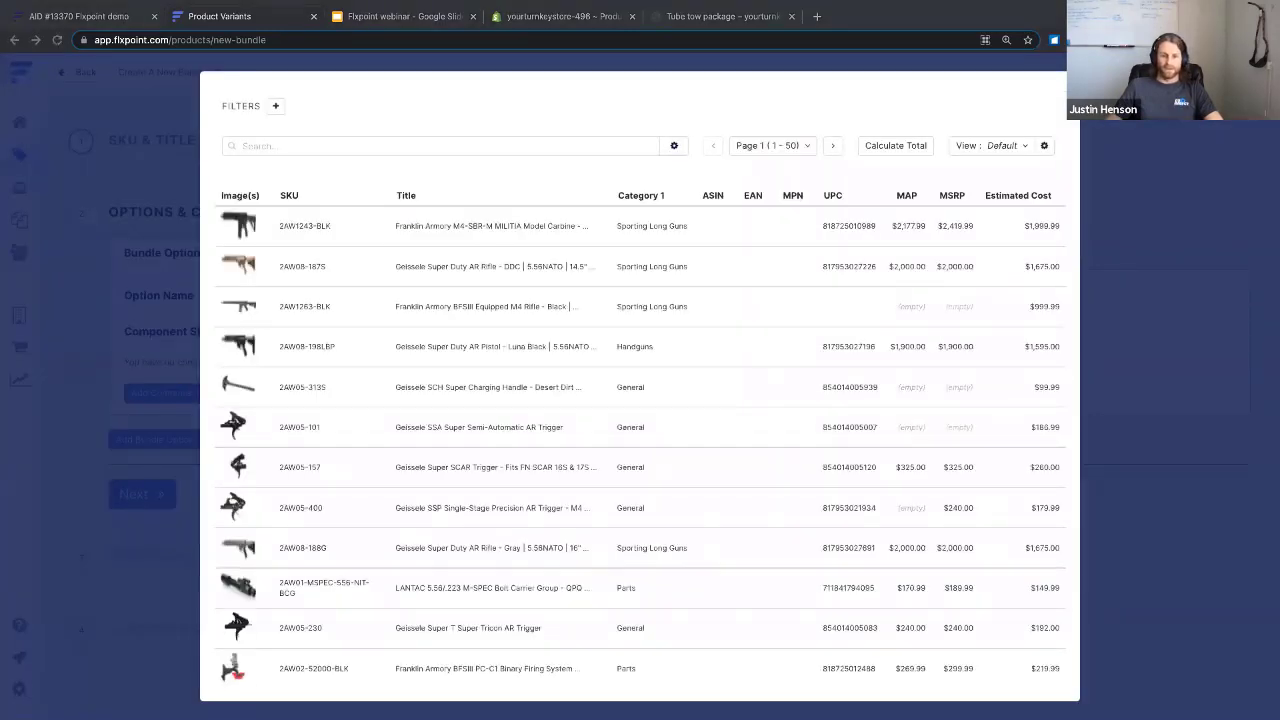
{"action": "left_click", "coordinate": [345, 146]}
{"action": "type", "text": "CWRCW66654"}
{"action": "key", "text": "Return"}
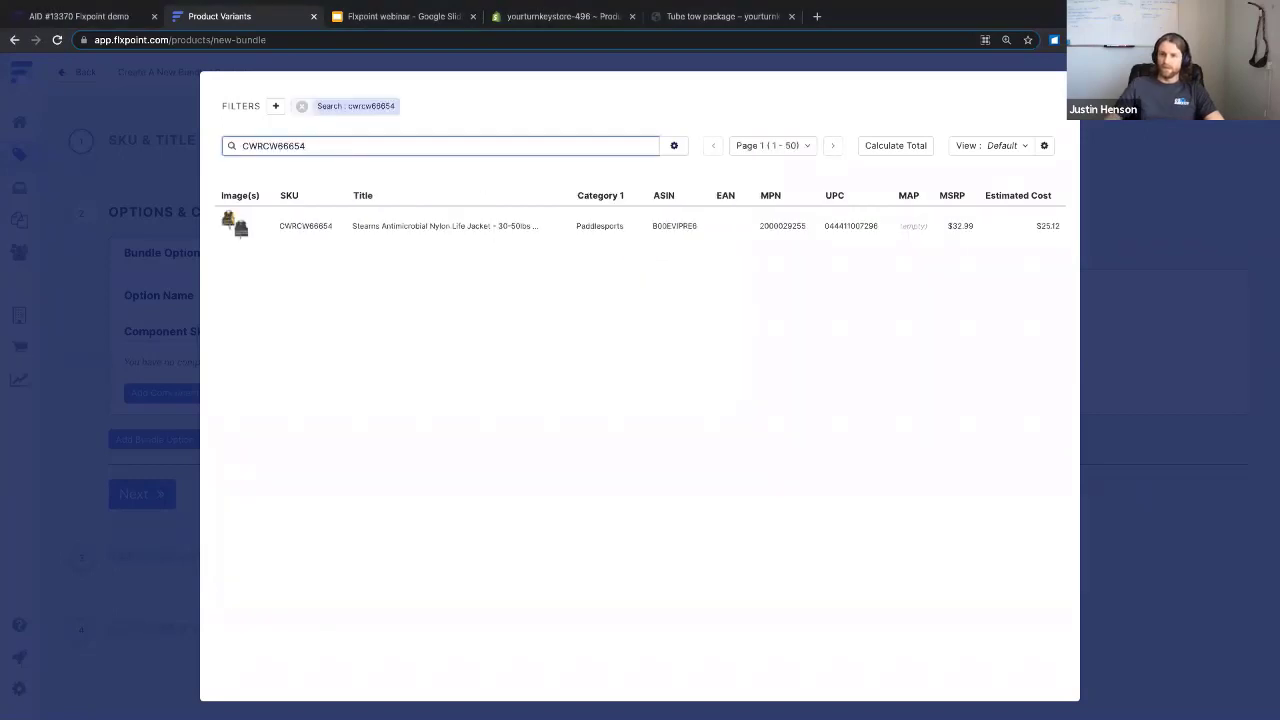
{"action": "key", "text": "alt+Tab"}
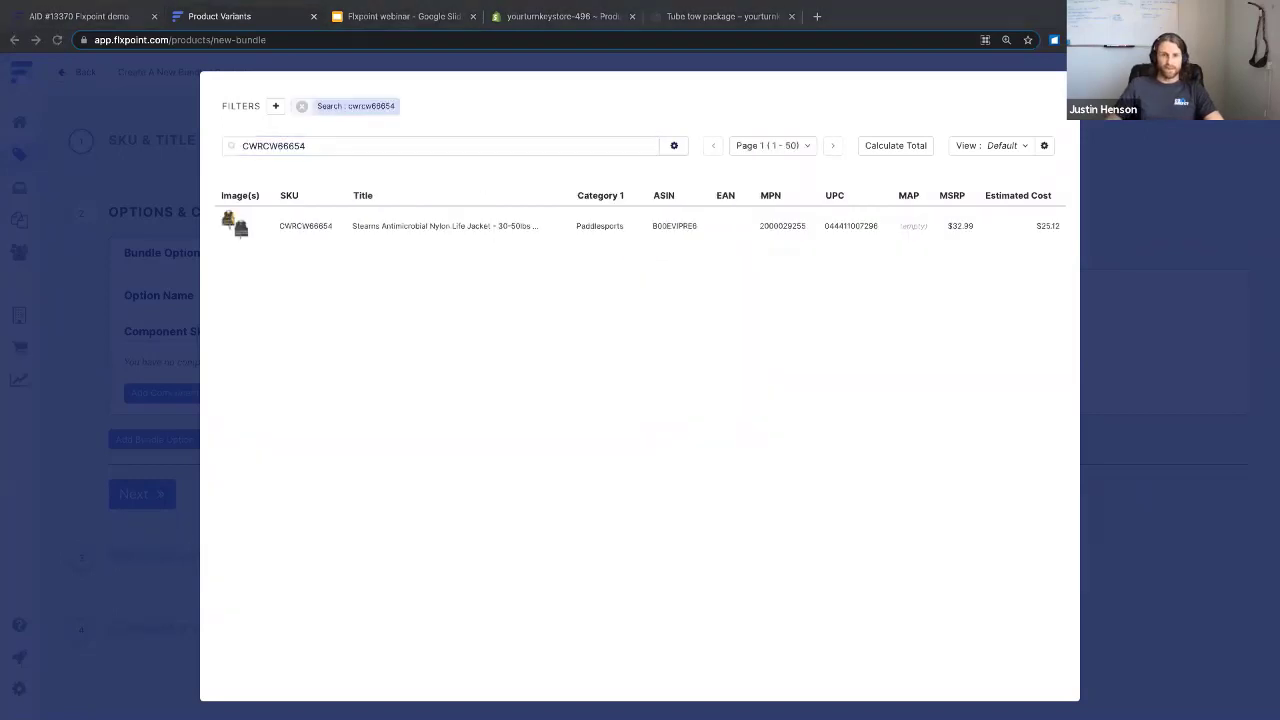
{"action": "double_click", "coordinate": [329, 144]}
{"action": "type", "text": "CWRCW84783"}
{"action": "key", "text": "Return"}
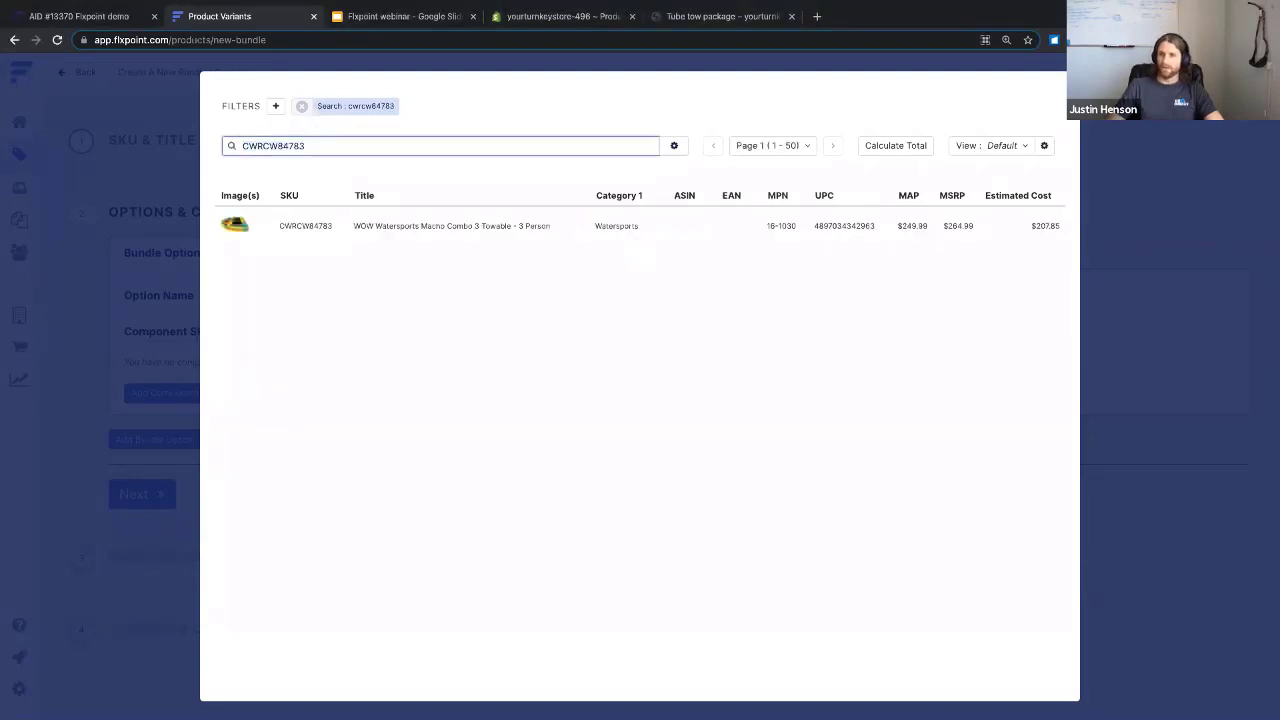
{"action": "left_click", "coordinate": [403, 225]}
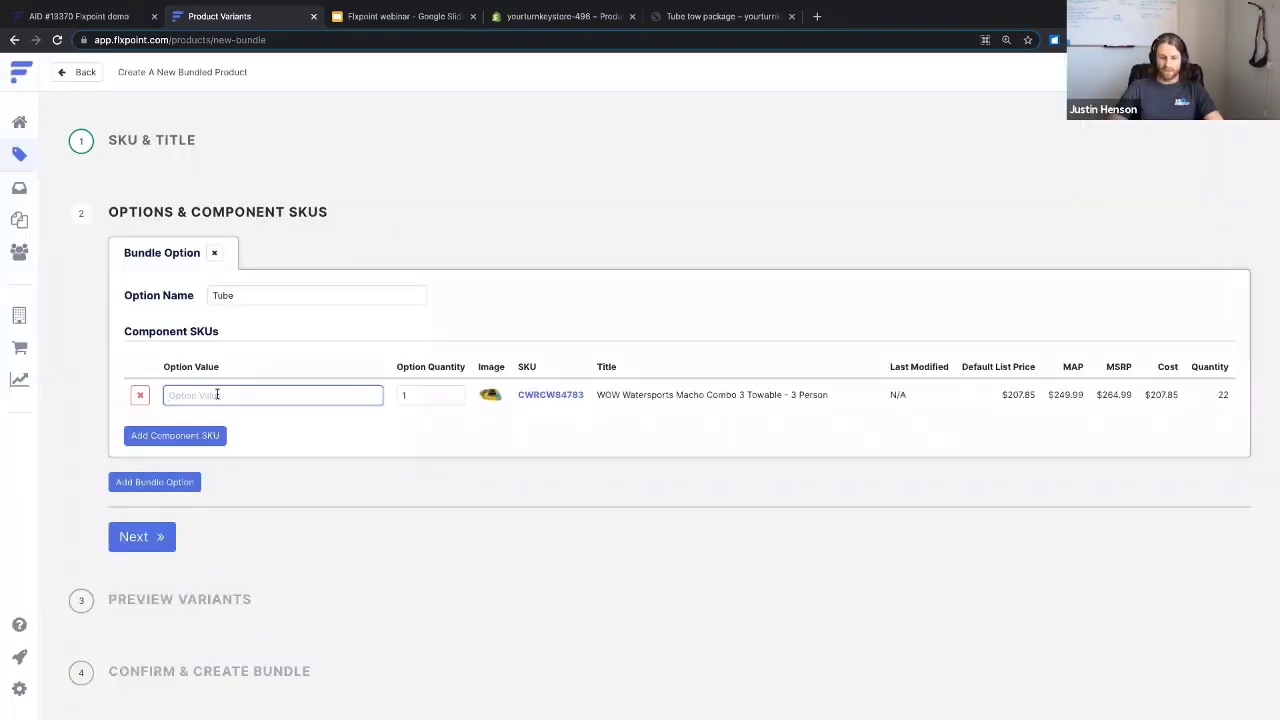
Set the Tube option value to '3 person tube' and its quantity to 1.
{"action": "type", "text": "#"}
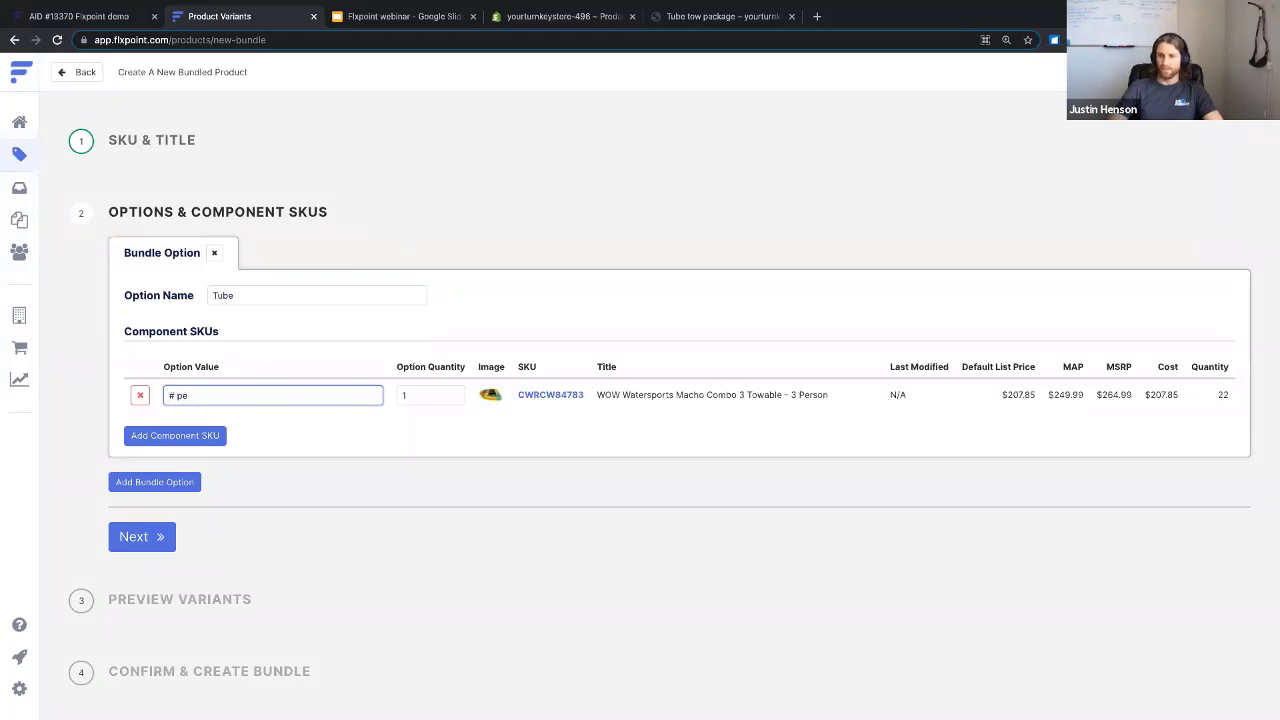
{"action": "key", "text": "BackSpace"}
{"action": "type", "text": "3 spero"}
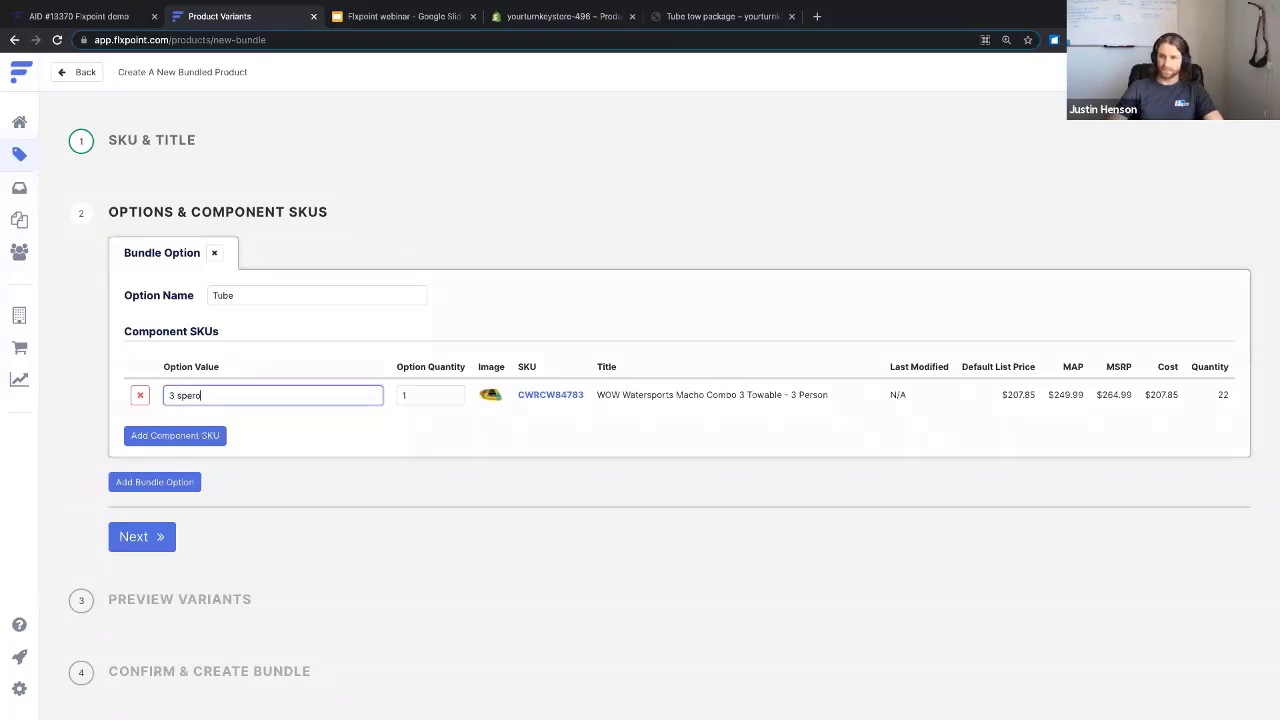
{"action": "key", "text": "BackSpace"}
{"action": "key", "text": "BackSpace"}
{"action": "type", "text": "person tube"}
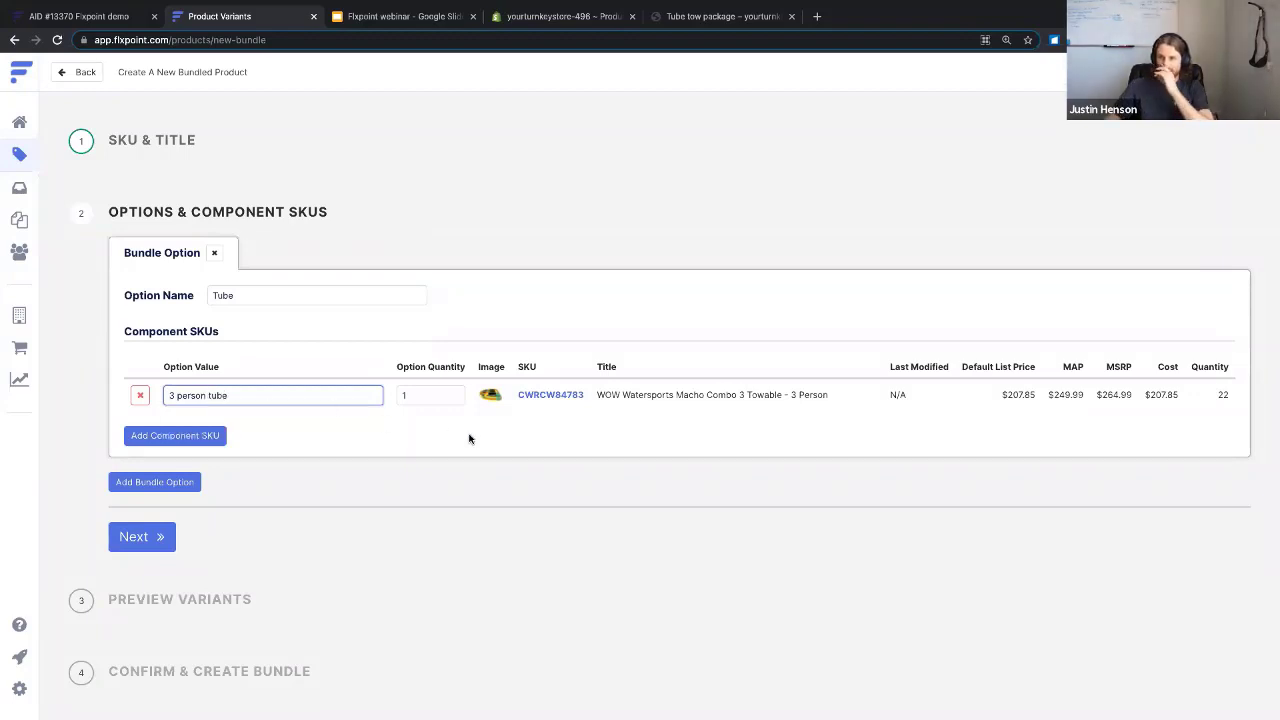
{"action": "left_click", "coordinate": [422, 394]}
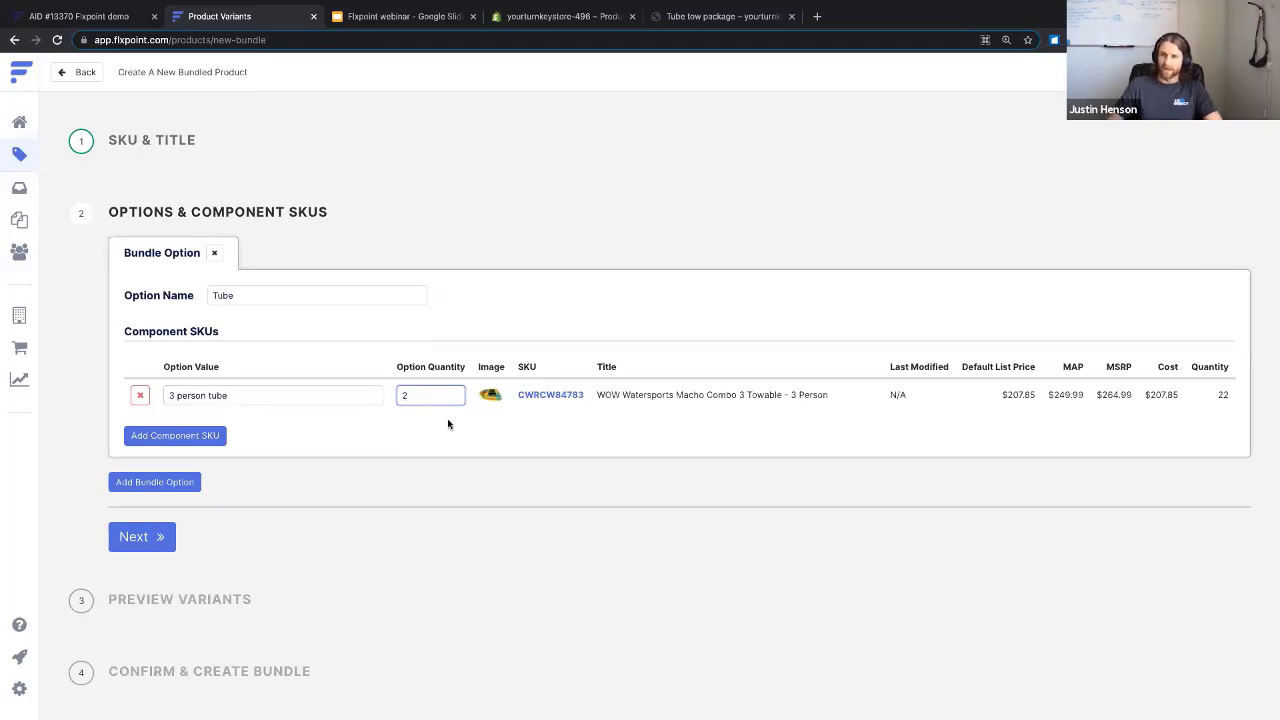
{"action": "key", "text": "BackSpace"}
{"action": "type", "text": "1"}
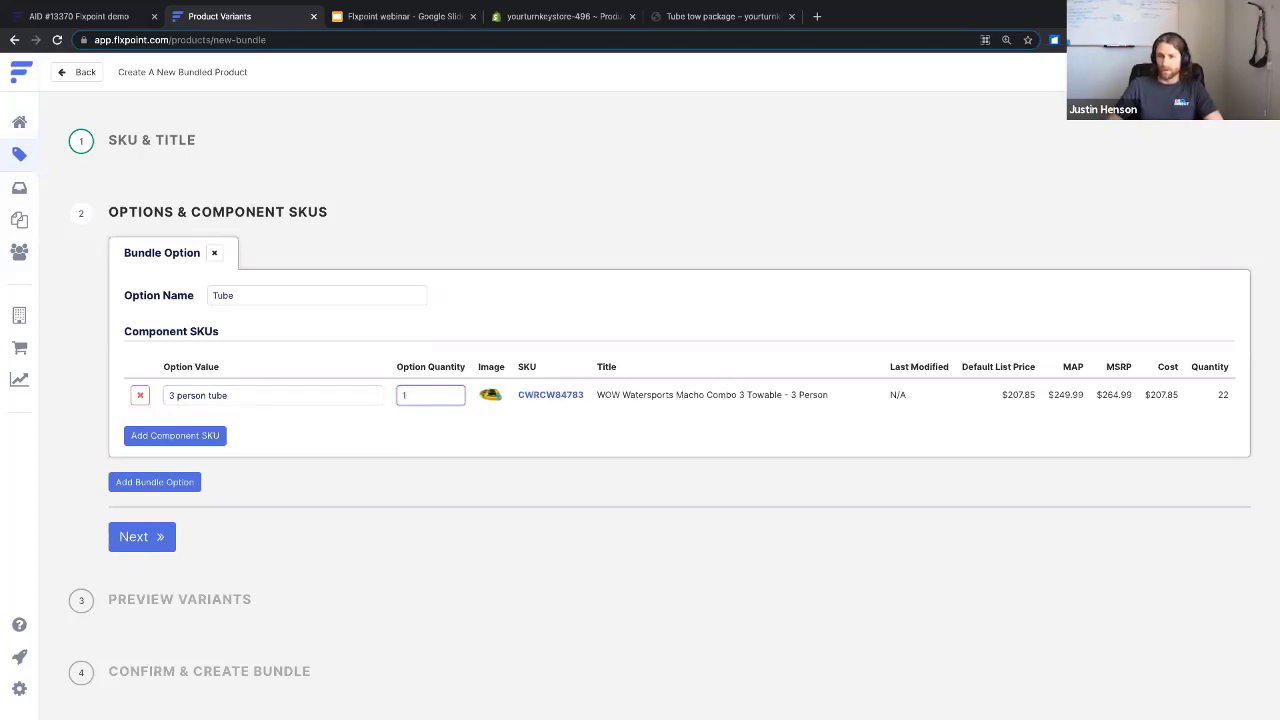
Add a second option, Life Jacket, with the Stearns life jacket CWRCW66654 as component.
{"action": "left_click", "coordinate": [148, 482]}
{"action": "left_click", "coordinate": [241, 524]}
{"action": "type", "text": "Life Jacket"}
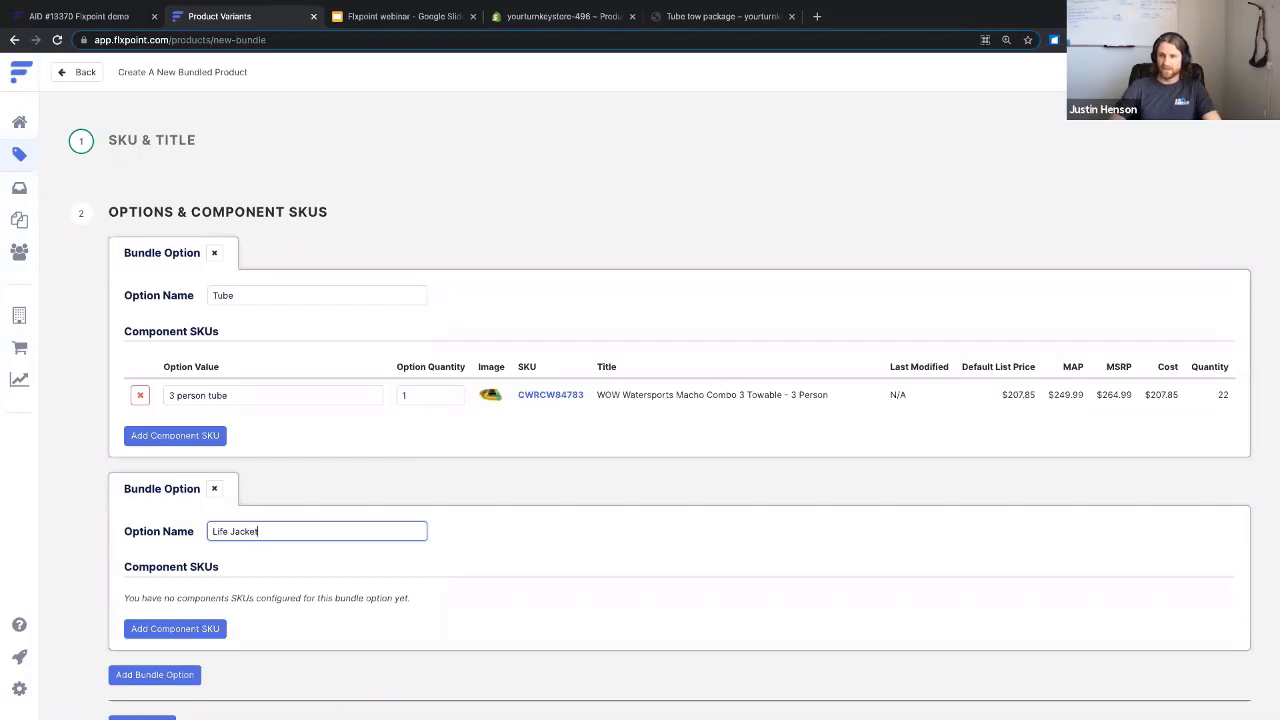
{"action": "scroll", "coordinate": [220, 582], "scroll_direction": "down", "scroll_amount": 1}
{"action": "left_click", "coordinate": [205, 574]}
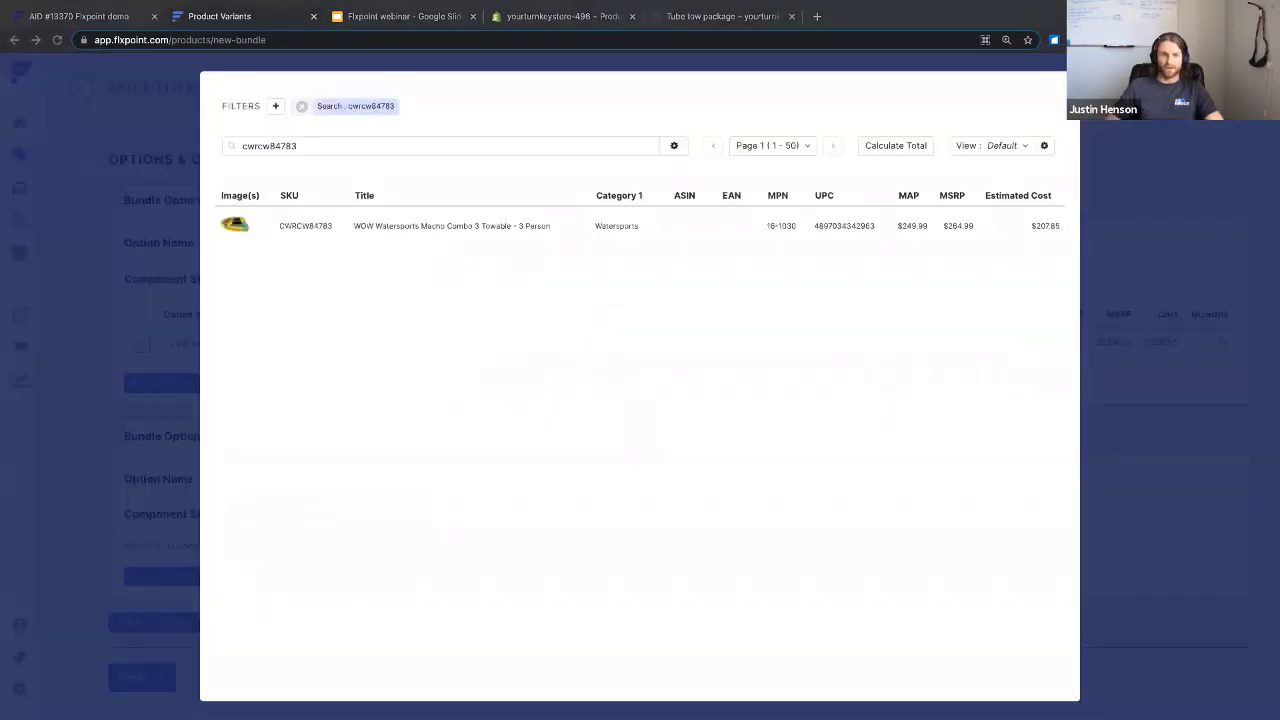
{"action": "double_click", "coordinate": [306, 146]}
{"action": "type", "text": "CWRCW66654"}
{"action": "key", "text": "Return"}
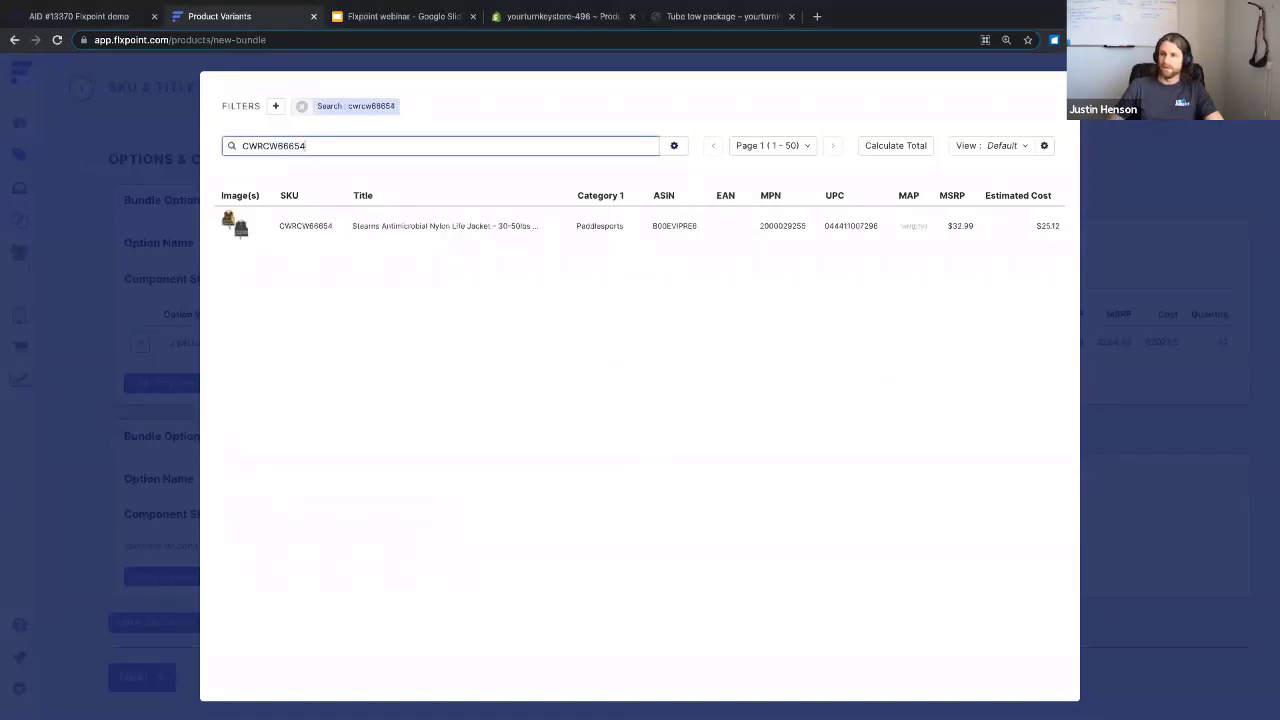
{"action": "left_click", "coordinate": [321, 226]}
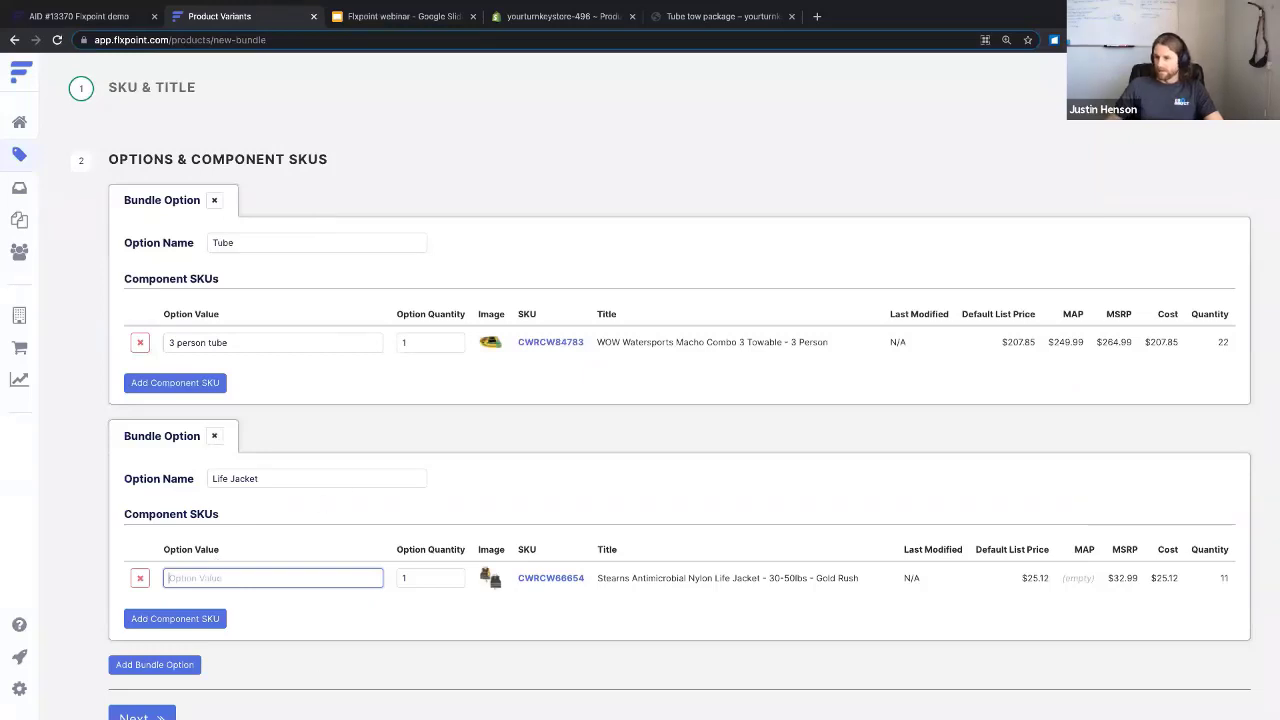
Set the life jacket option value to Adult with quantity 3.
{"action": "type", "text": "Adult"}
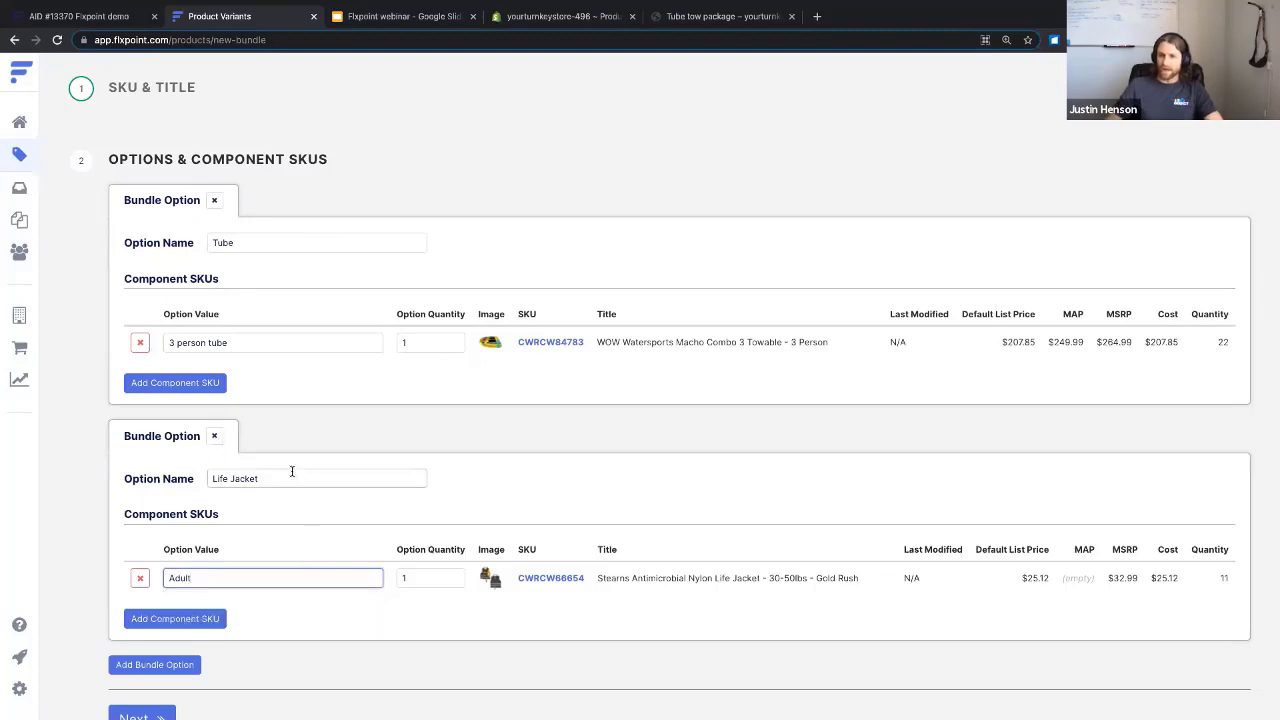
{"action": "left_click", "coordinate": [420, 577]}
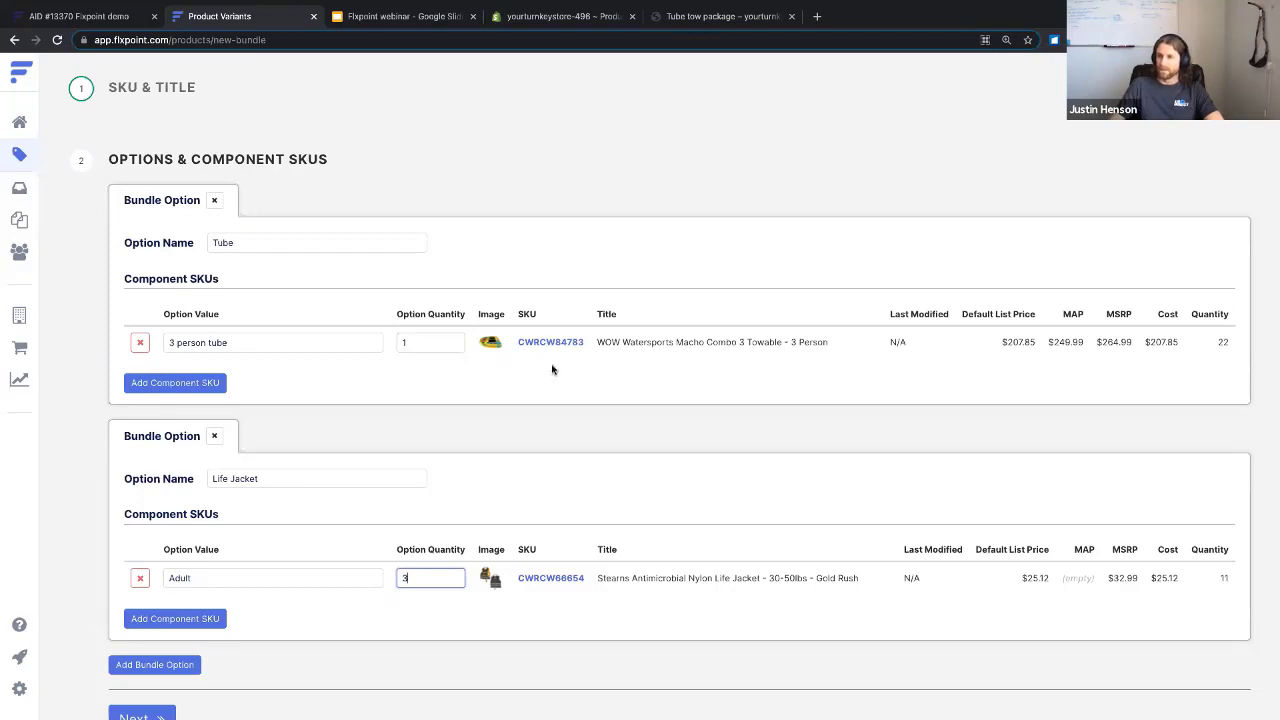
{"action": "scroll", "coordinate": [353, 524], "scroll_direction": "down", "scroll_amount": 2}
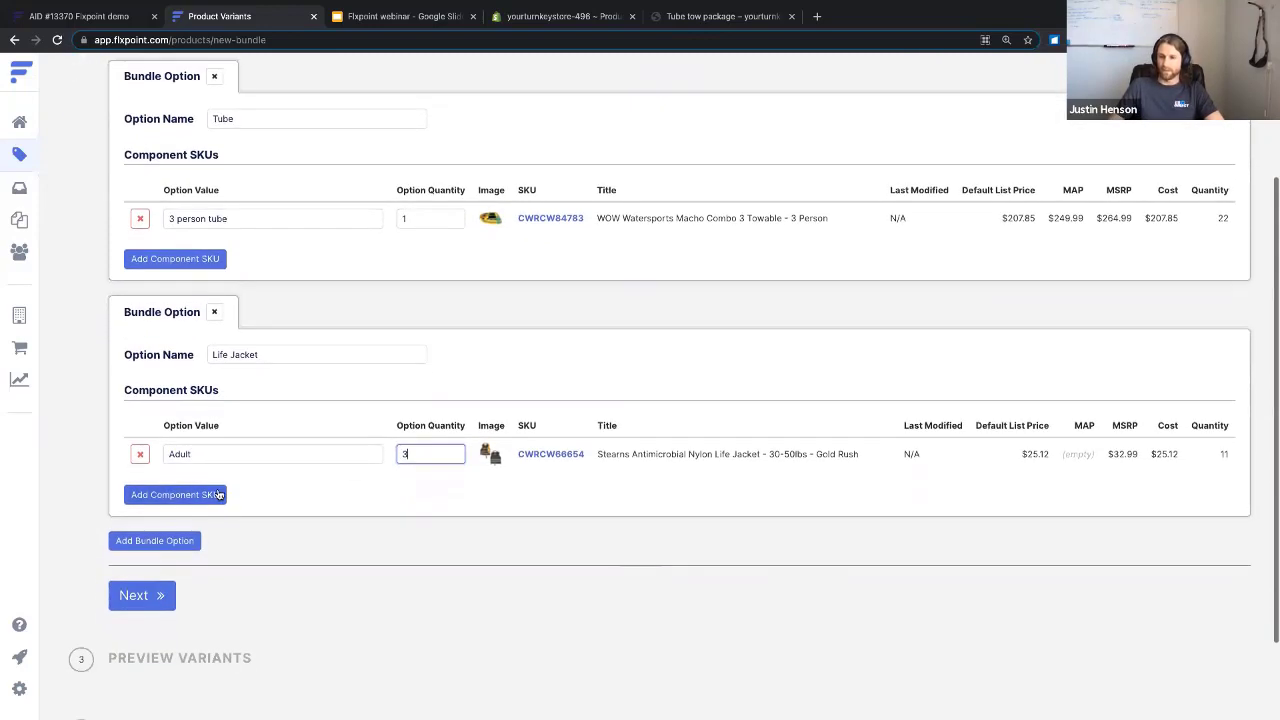
Add a third option, Tow Rope, with the WOW 60' tow rope CWRCW84858 as component.
{"action": "left_click", "coordinate": [188, 542]}
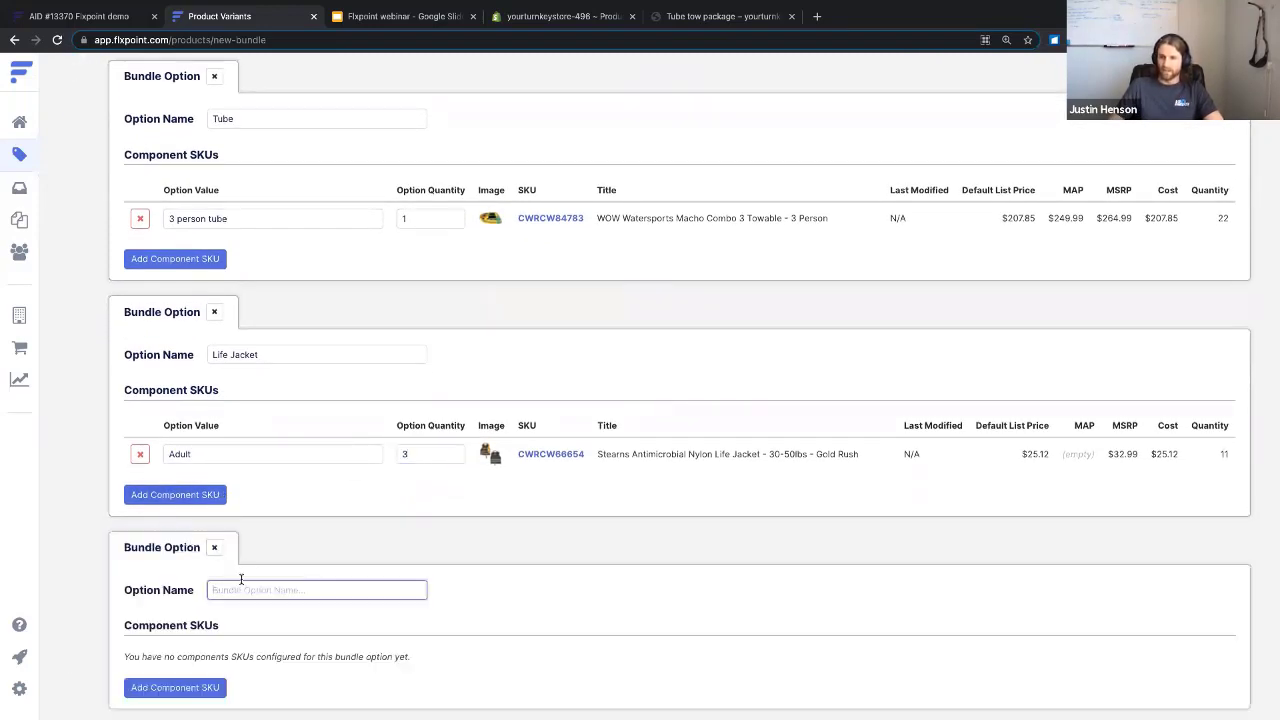
{"action": "type", "text": "Tow Rop"}
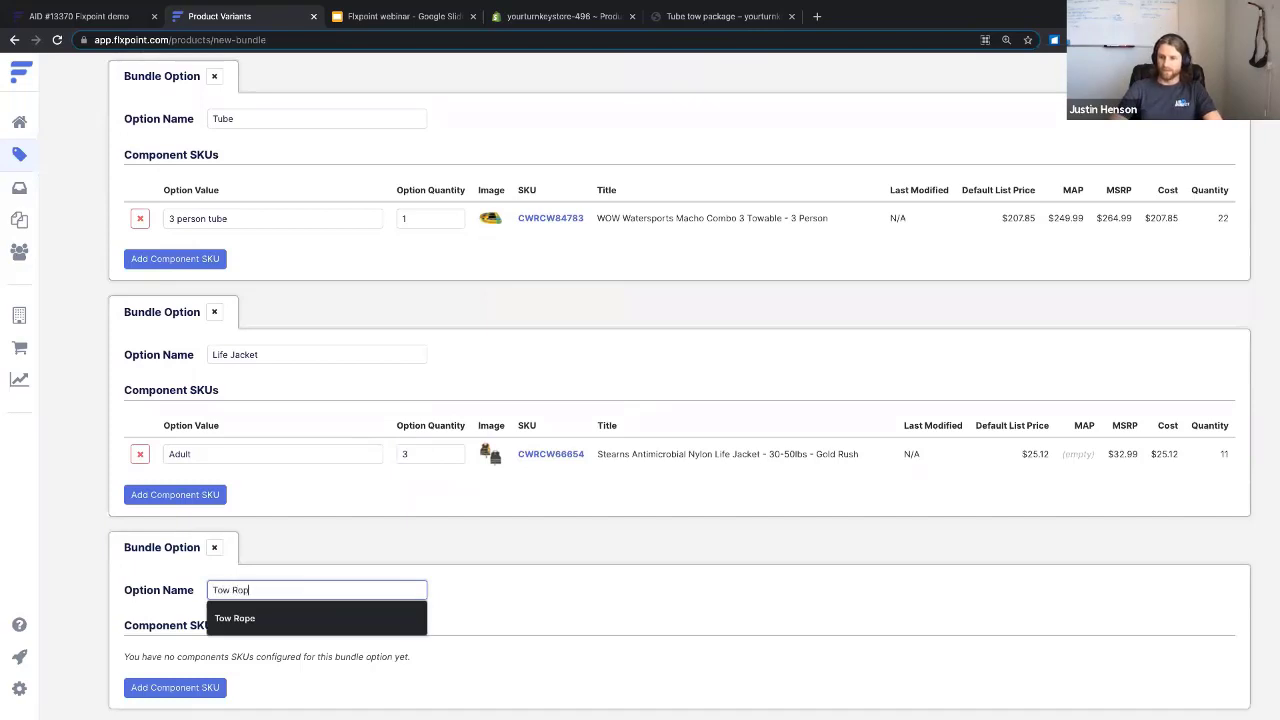
{"action": "type", "text": "e"}
{"action": "left_click", "coordinate": [191, 693]}
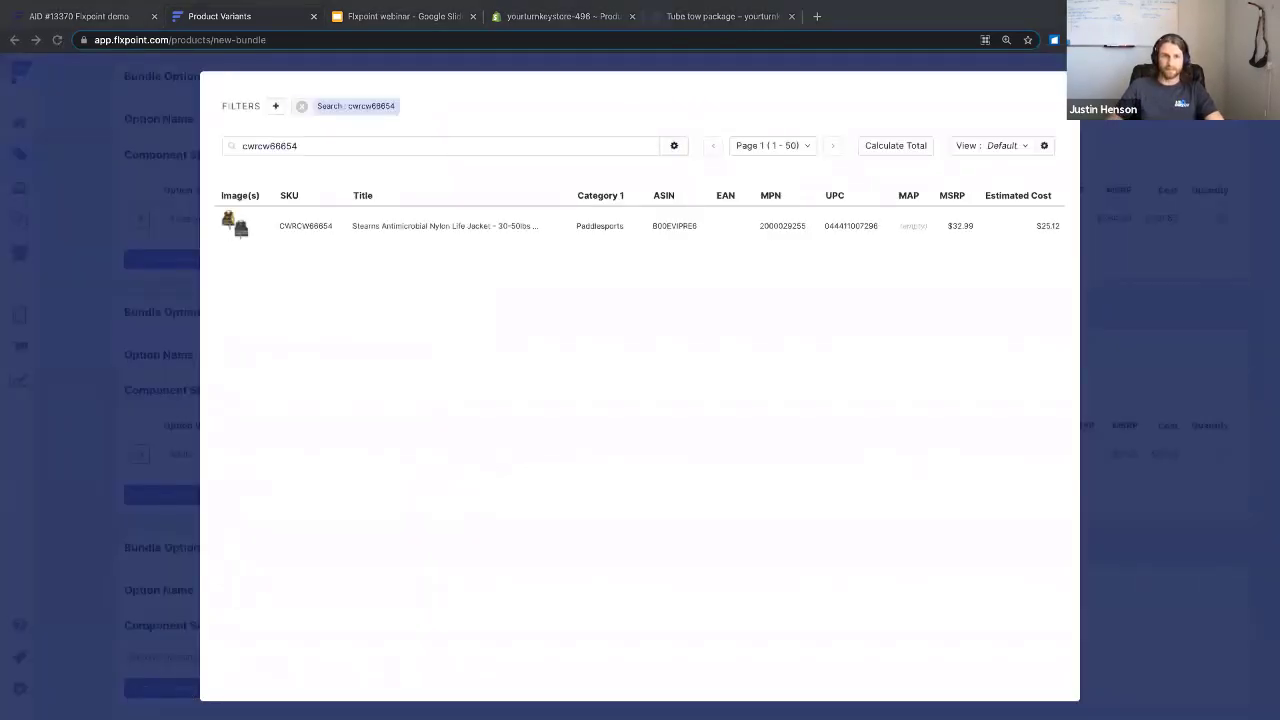
{"action": "double_click", "coordinate": [305, 146]}
{"action": "type", "text": "CWRCW84858"}
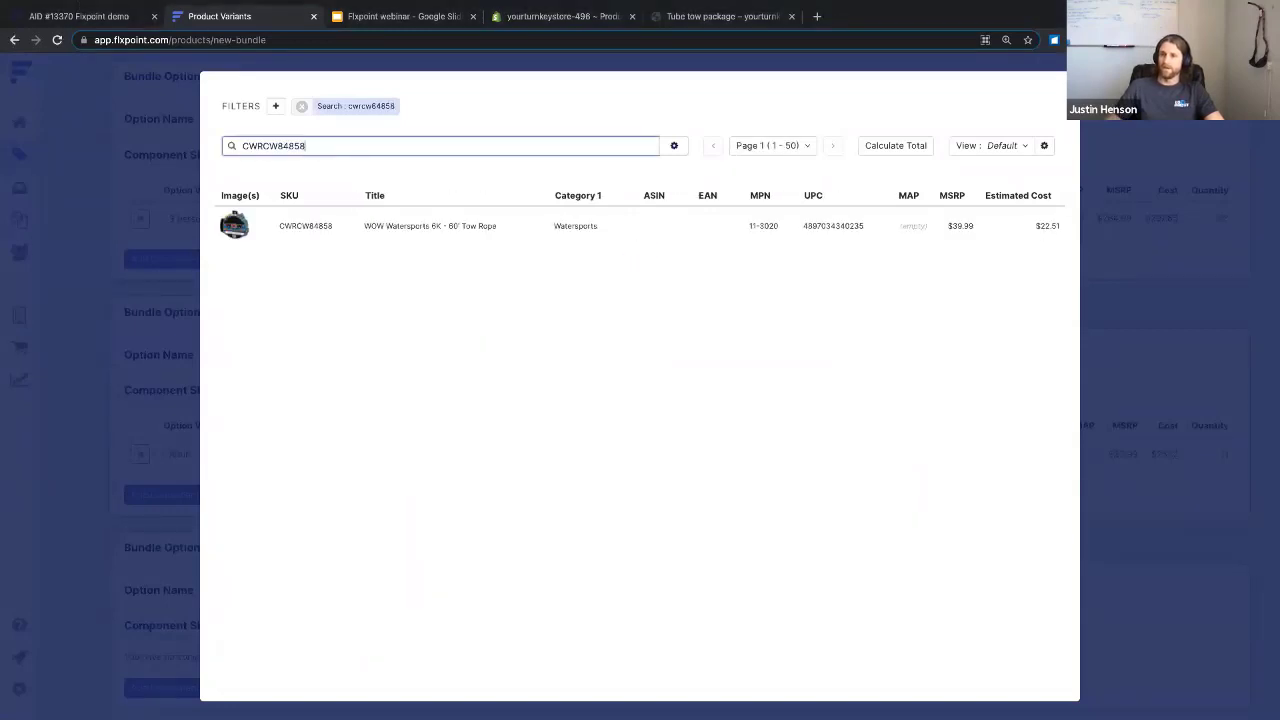
{"action": "left_click", "coordinate": [386, 225]}
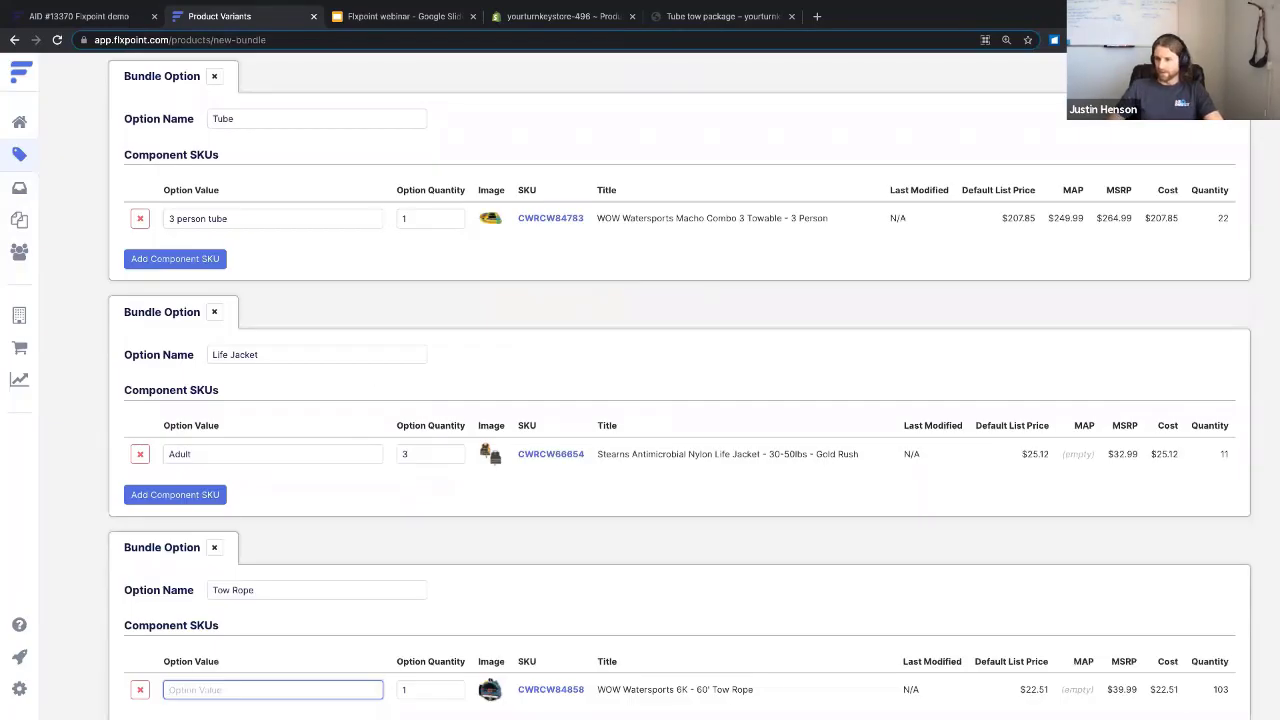
Set the tow rope option value to '60' Tow rope'.
{"action": "type", "text": "10"}
{"action": "key", "text": "BackSpace"}
{"action": "key", "text": "BackSpace"}
{"action": "type", "text": "60' Tow rope"}
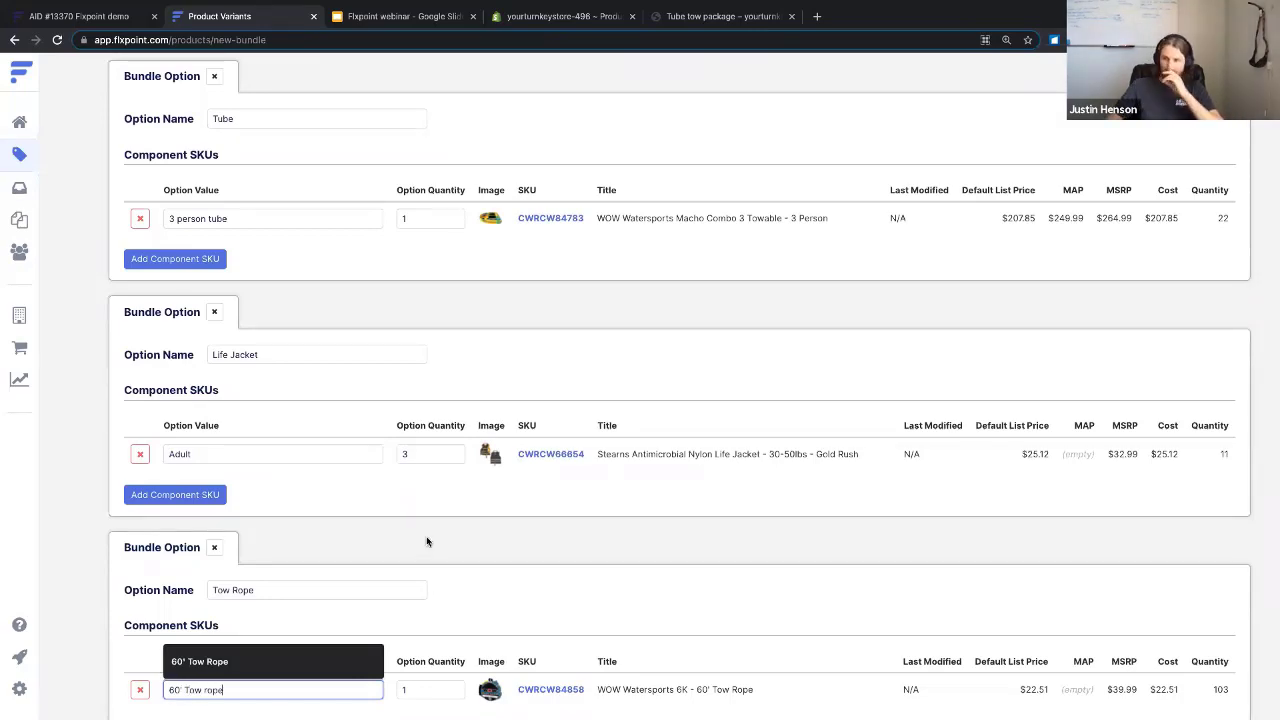
{"action": "left_click", "coordinate": [426, 540]}
{"action": "scroll", "coordinate": [426, 540], "scroll_direction": "down", "scroll_amount": 3}
{"action": "scroll", "coordinate": [426, 540], "scroll_direction": "up", "scroll_amount": 1}
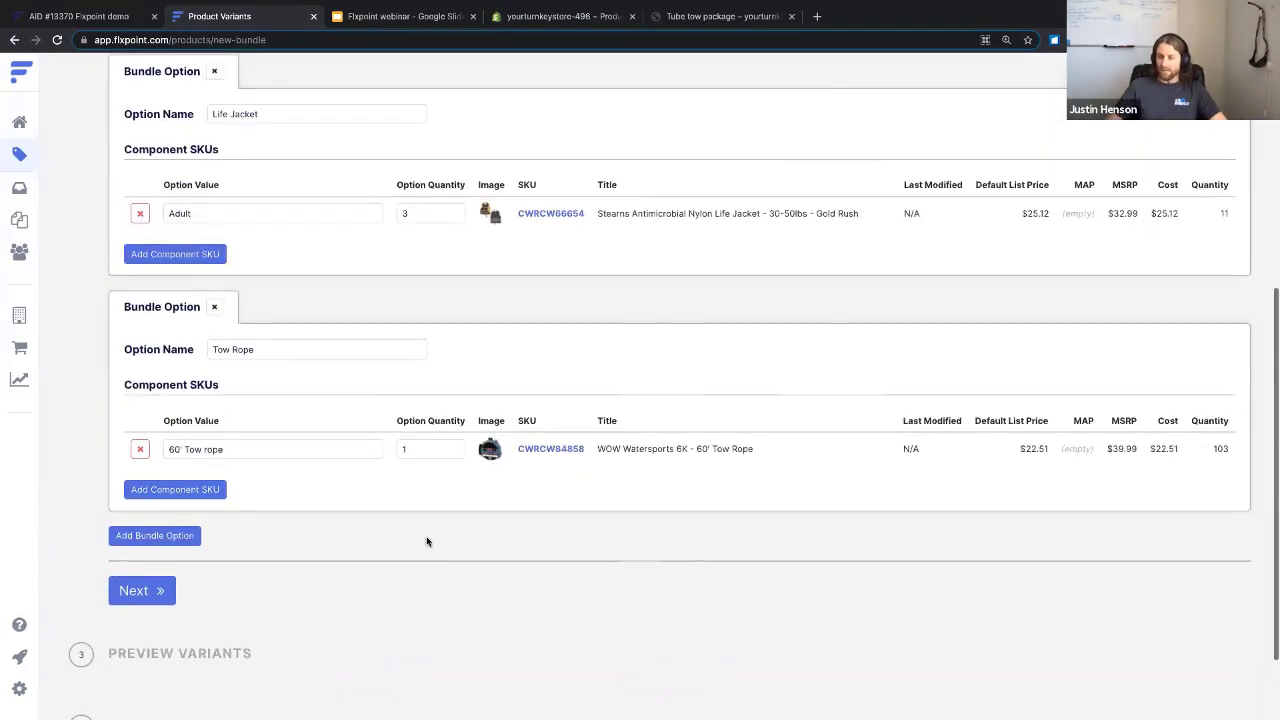
{"action": "scroll", "coordinate": [314, 375], "scroll_direction": "up", "scroll_amount": 1}
{"action": "scroll", "coordinate": [314, 376], "scroll_direction": "up", "scroll_amount": 3}
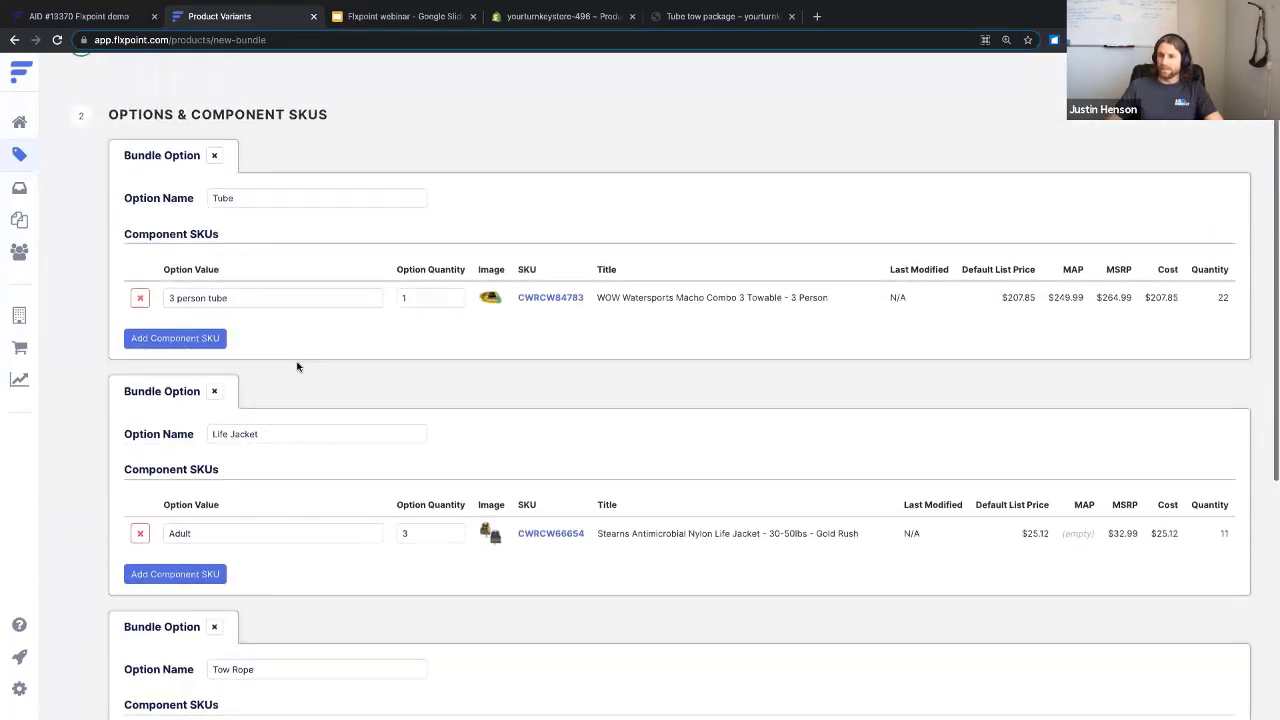
Advance to Preview Variants and review variant Watersportsbndl123-1 with its three components.
{"action": "scroll", "coordinate": [280, 366], "scroll_direction": "down", "scroll_amount": 5}
{"action": "scroll", "coordinate": [300, 482], "scroll_direction": "up", "scroll_amount": 1}
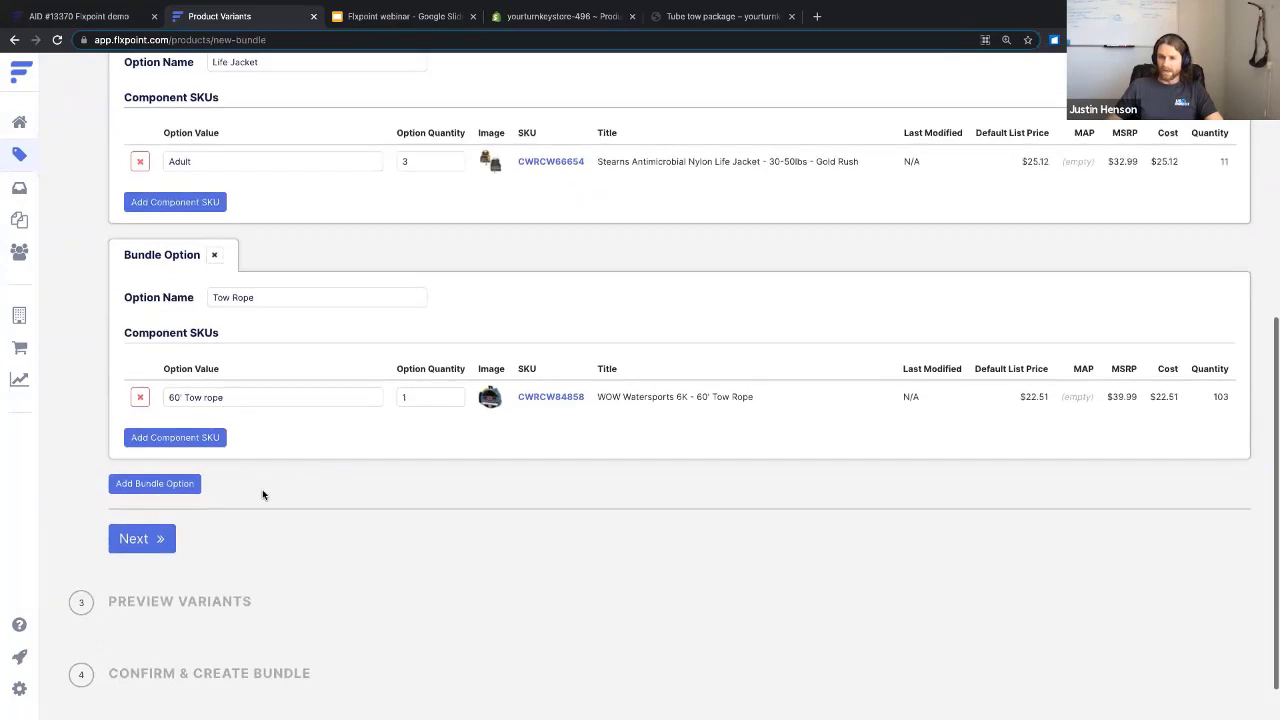
{"action": "left_click", "coordinate": [146, 535]}
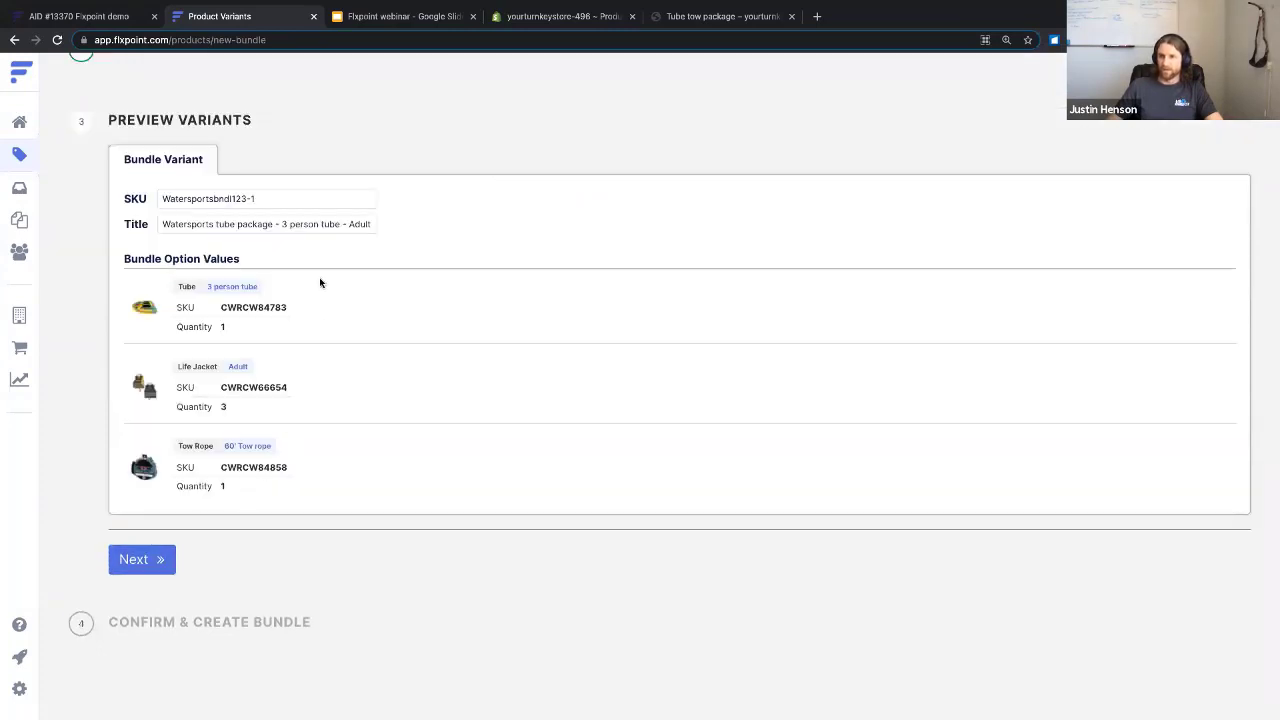
{"action": "scroll", "coordinate": [320, 280], "scroll_direction": "up", "scroll_amount": 2}
{"action": "scroll", "coordinate": [264, 430], "scroll_direction": "down", "scroll_amount": 2}
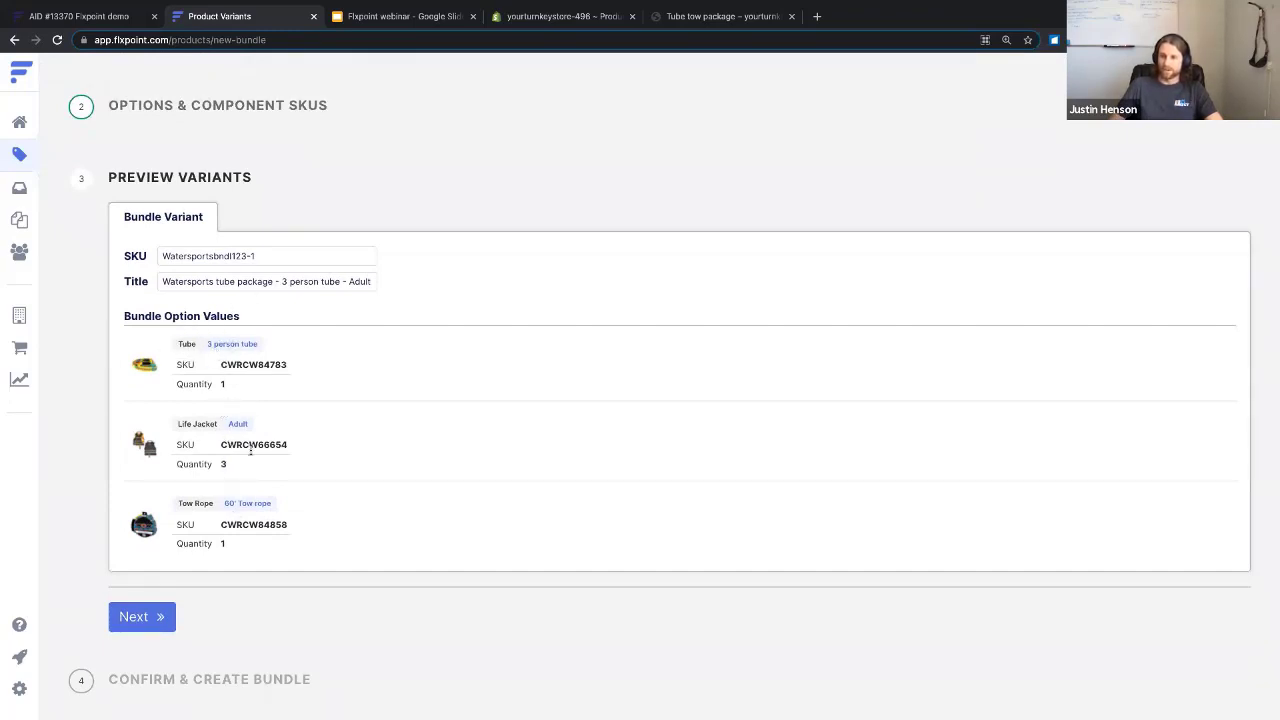
Return to Options & Component SKUs and add the Giant Bubba towable CWRCW84791 under Tube.
{"action": "scroll", "coordinate": [206, 387], "scroll_direction": "up", "scroll_amount": 2}
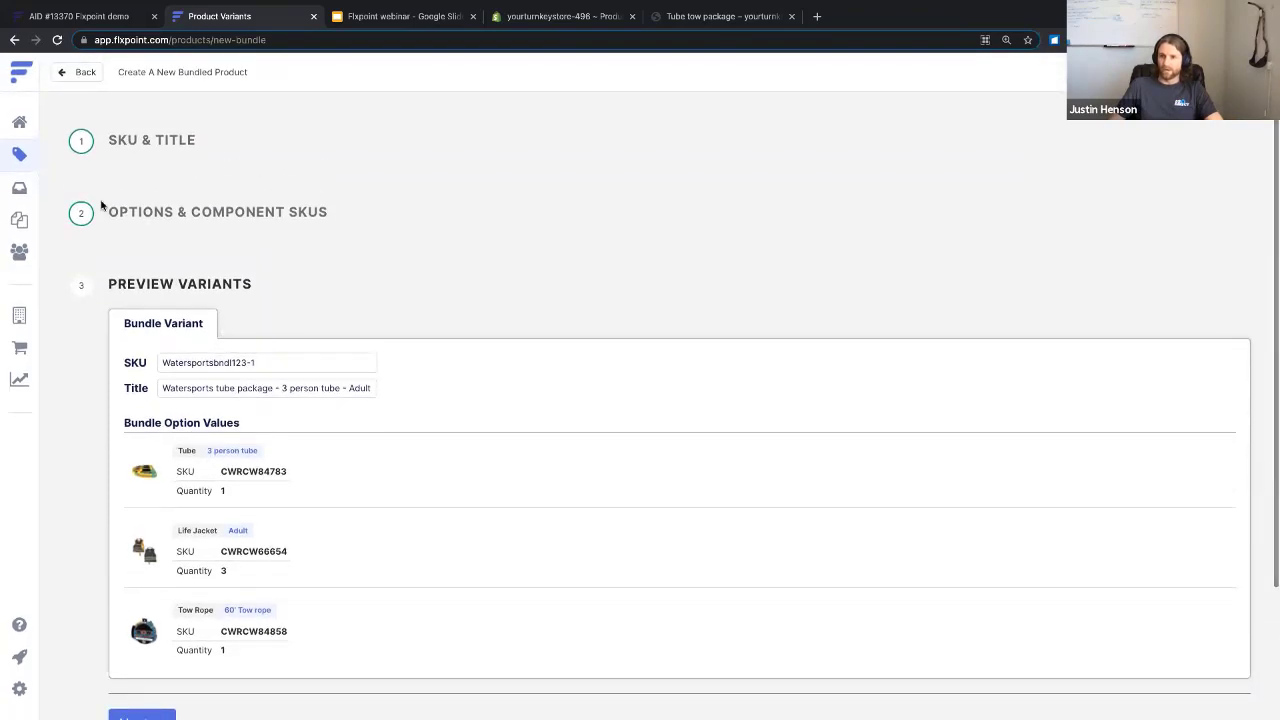
{"action": "left_click", "coordinate": [177, 211]}
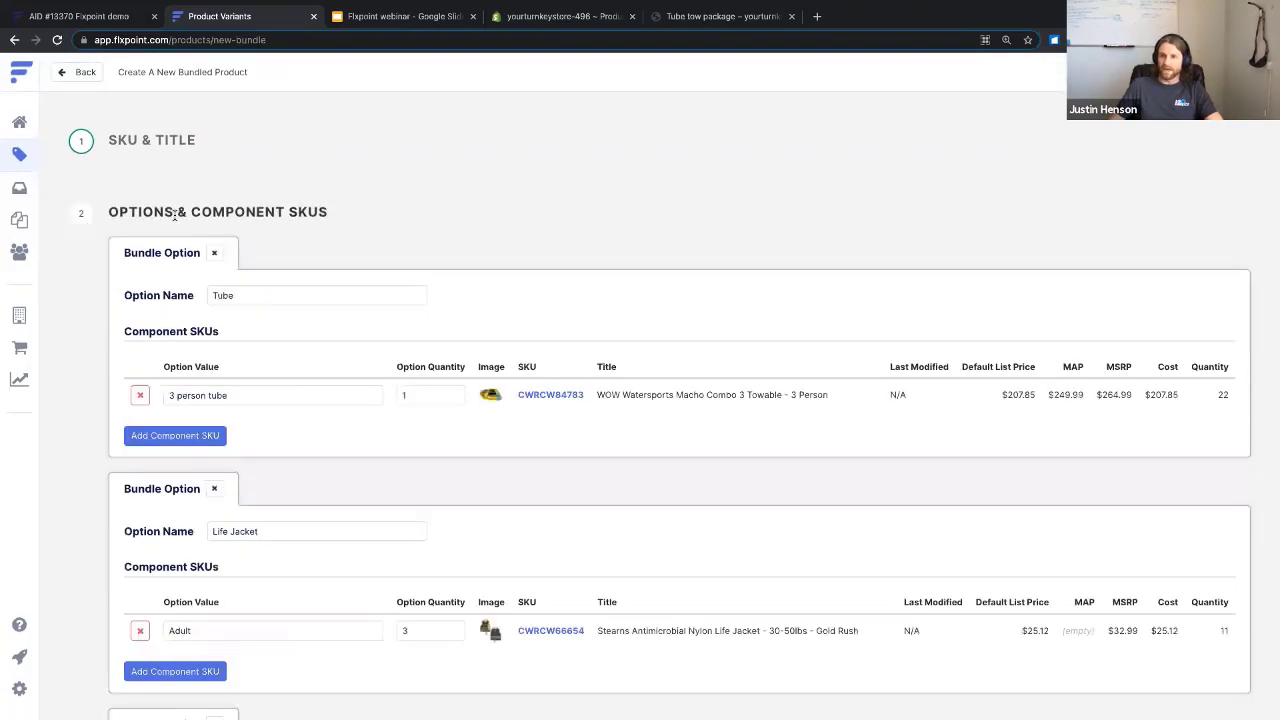
{"action": "scroll", "coordinate": [346, 489], "scroll_direction": "down", "scroll_amount": 2}
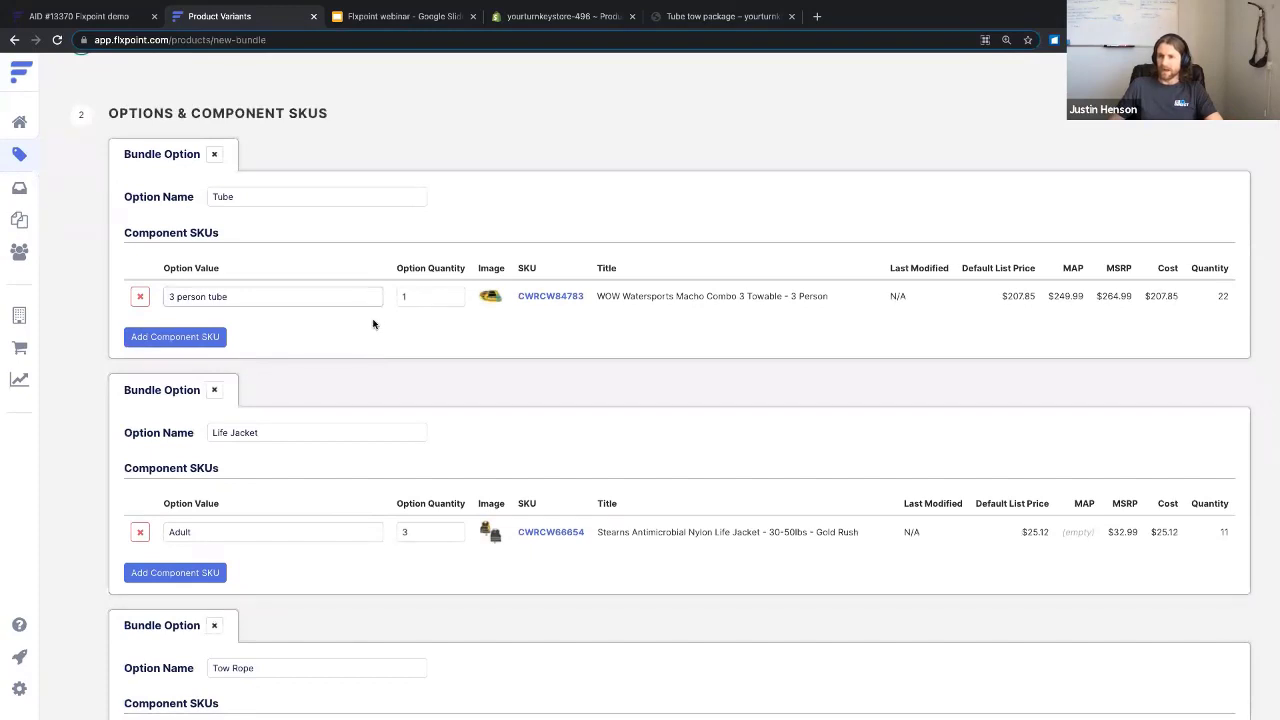
{"action": "left_click", "coordinate": [205, 338]}
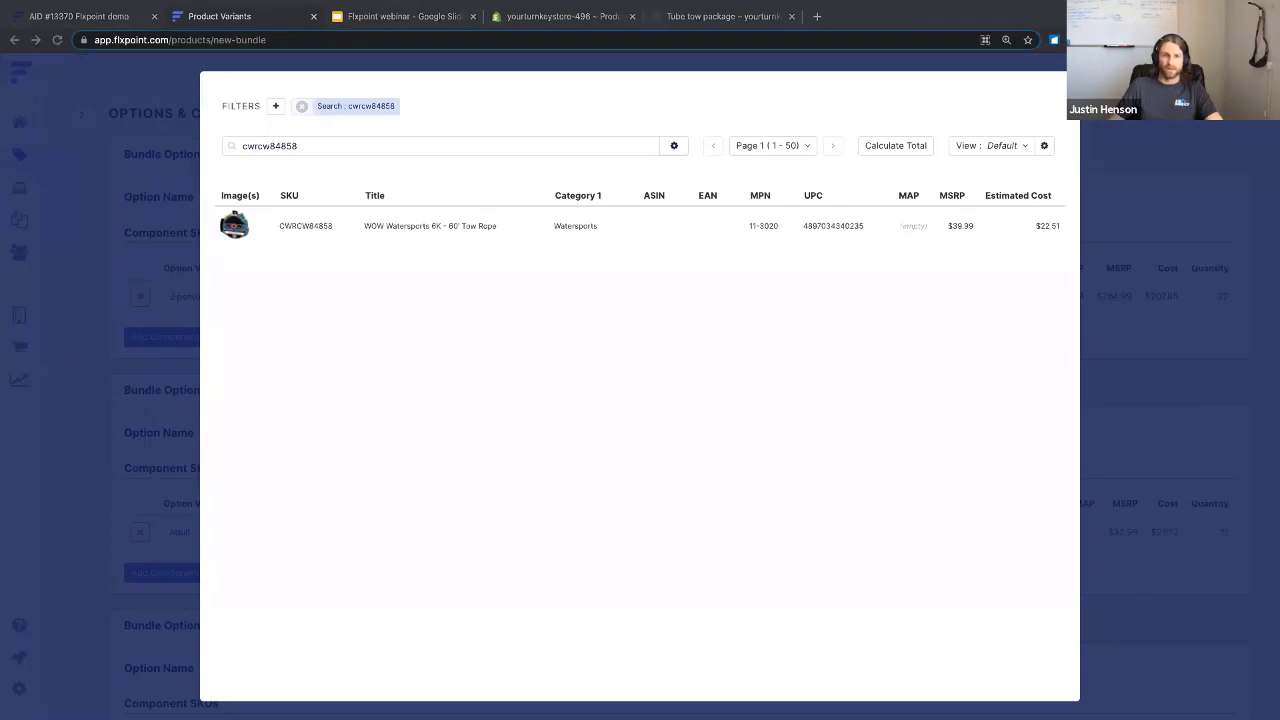
{"action": "double_click", "coordinate": [334, 147]}
{"action": "type", "text": "CWRCW84791"}
{"action": "key", "text": "Return"}
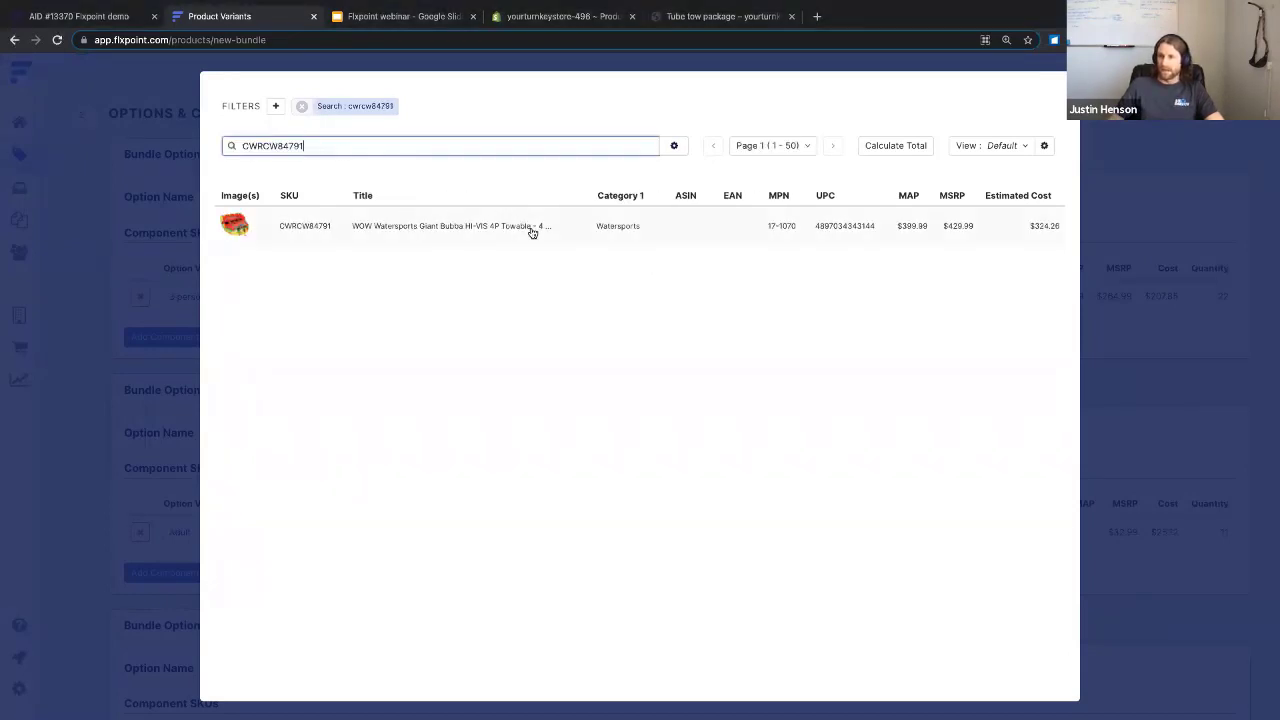
{"action": "left_click", "coordinate": [503, 227]}
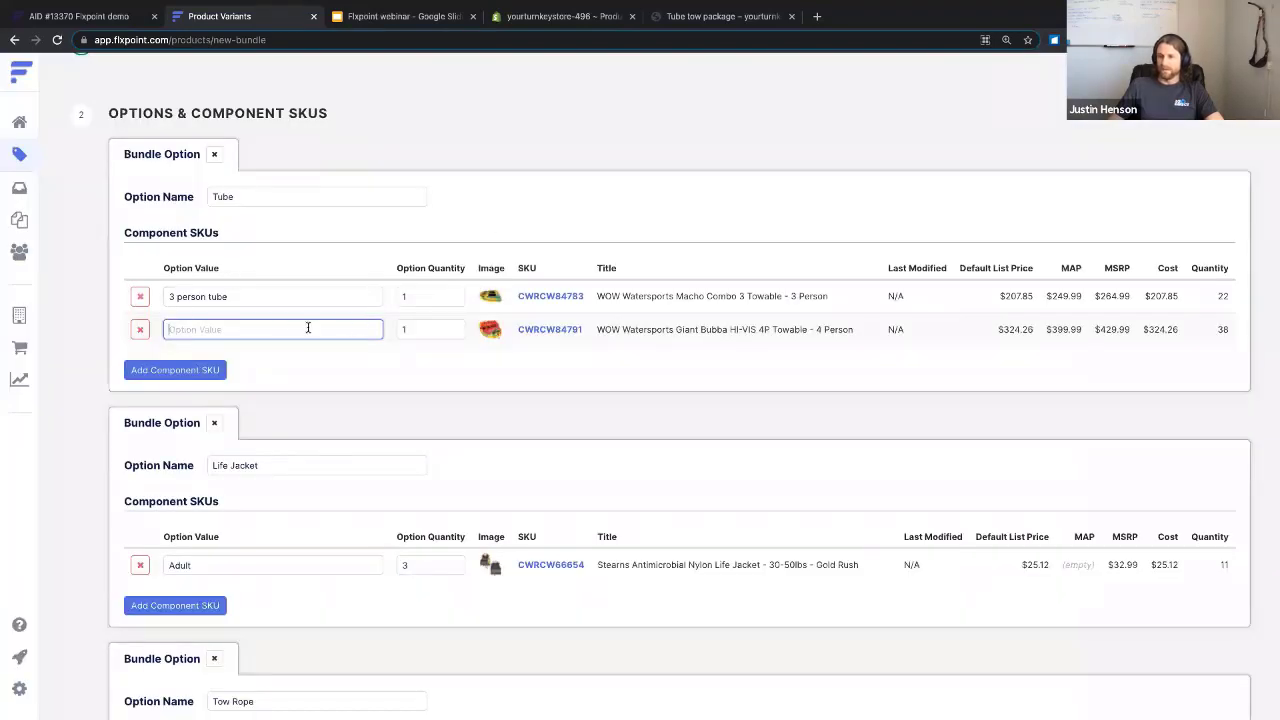
Label the new tube '4 Person tube' and capitalise the first value to '3 Person tube'.
{"action": "type", "text": "4 Per"}
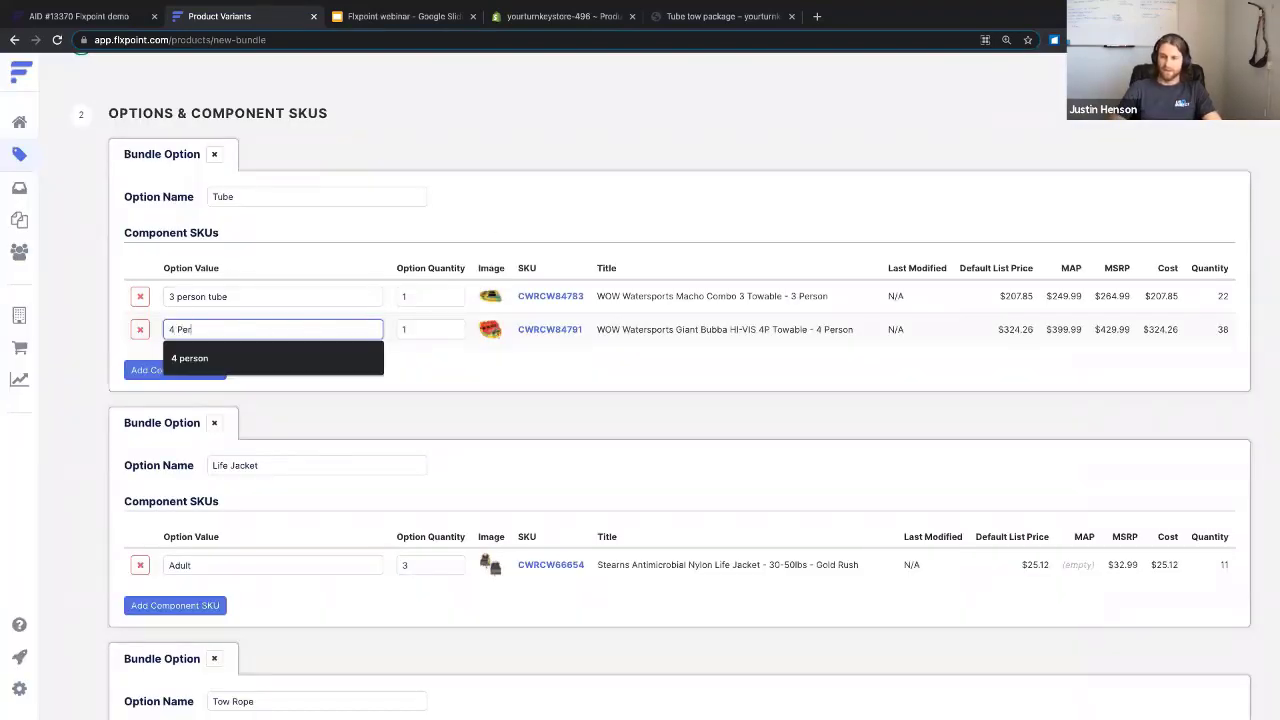
{"action": "type", "text": "son tube"}
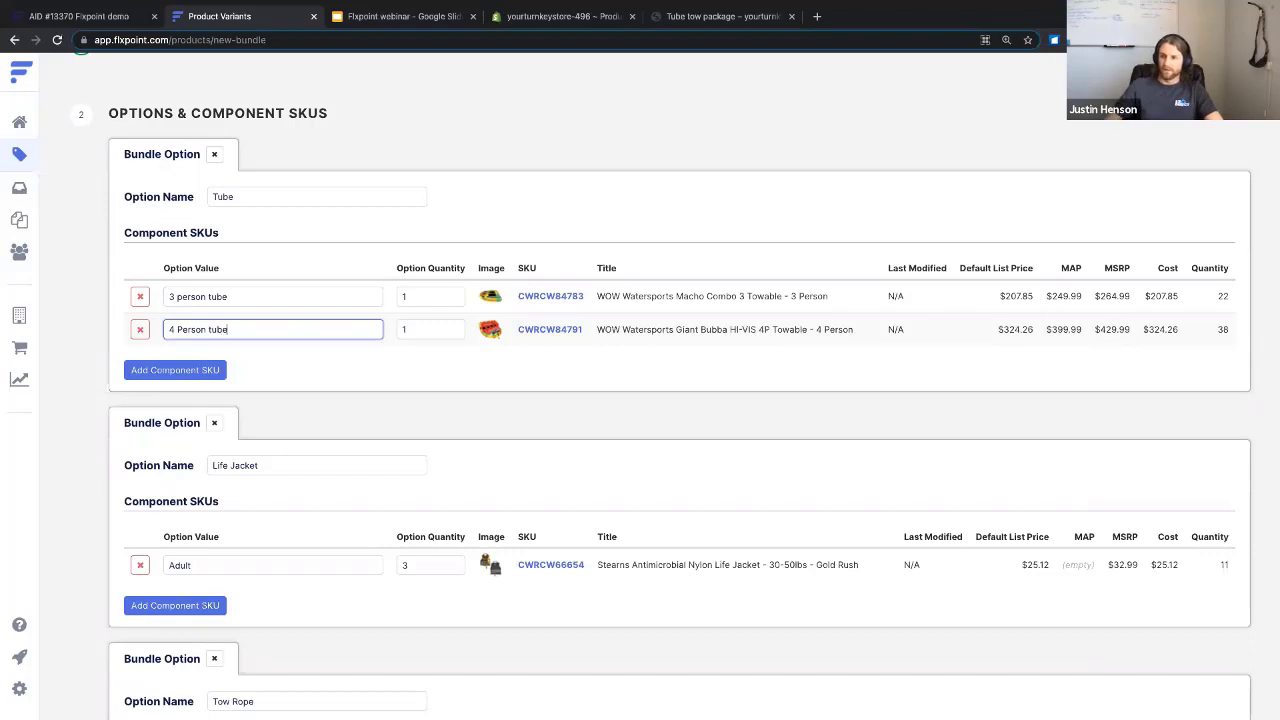
{"action": "left_click", "coordinate": [179, 294]}
{"action": "key", "text": "BackSpace"}
{"action": "type", "text": "P"}
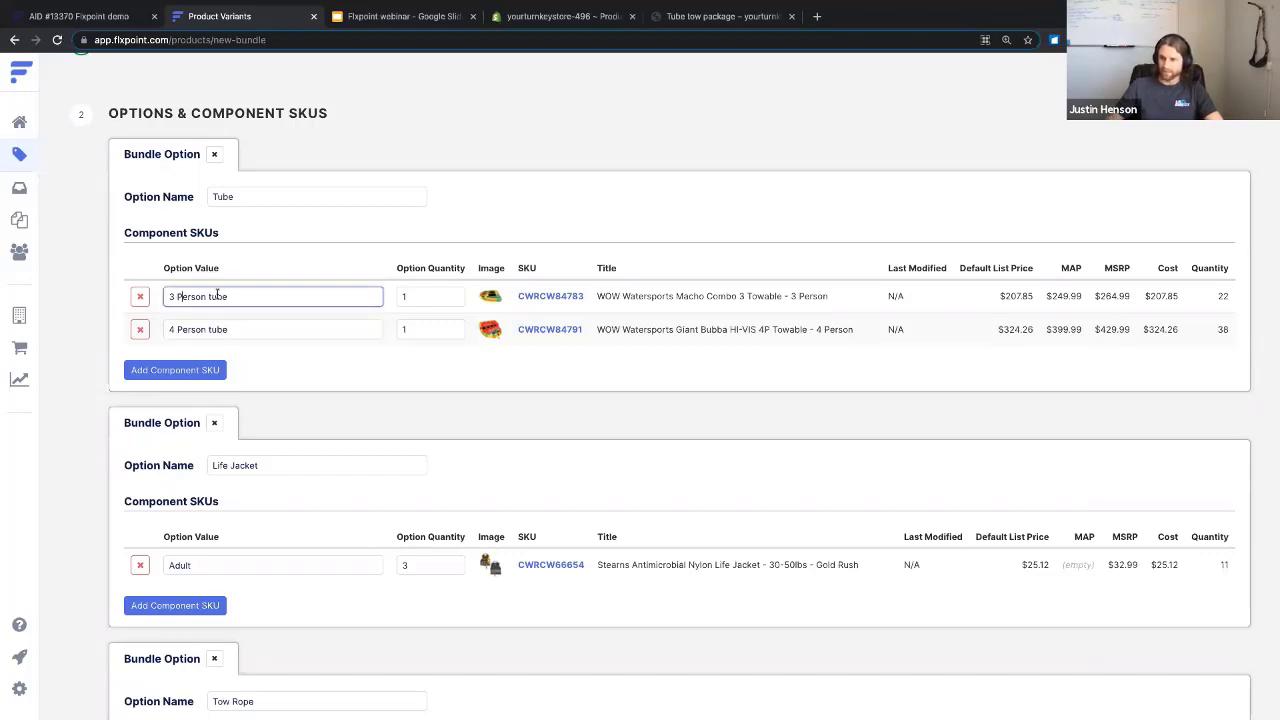
{"action": "left_click", "coordinate": [388, 367]}
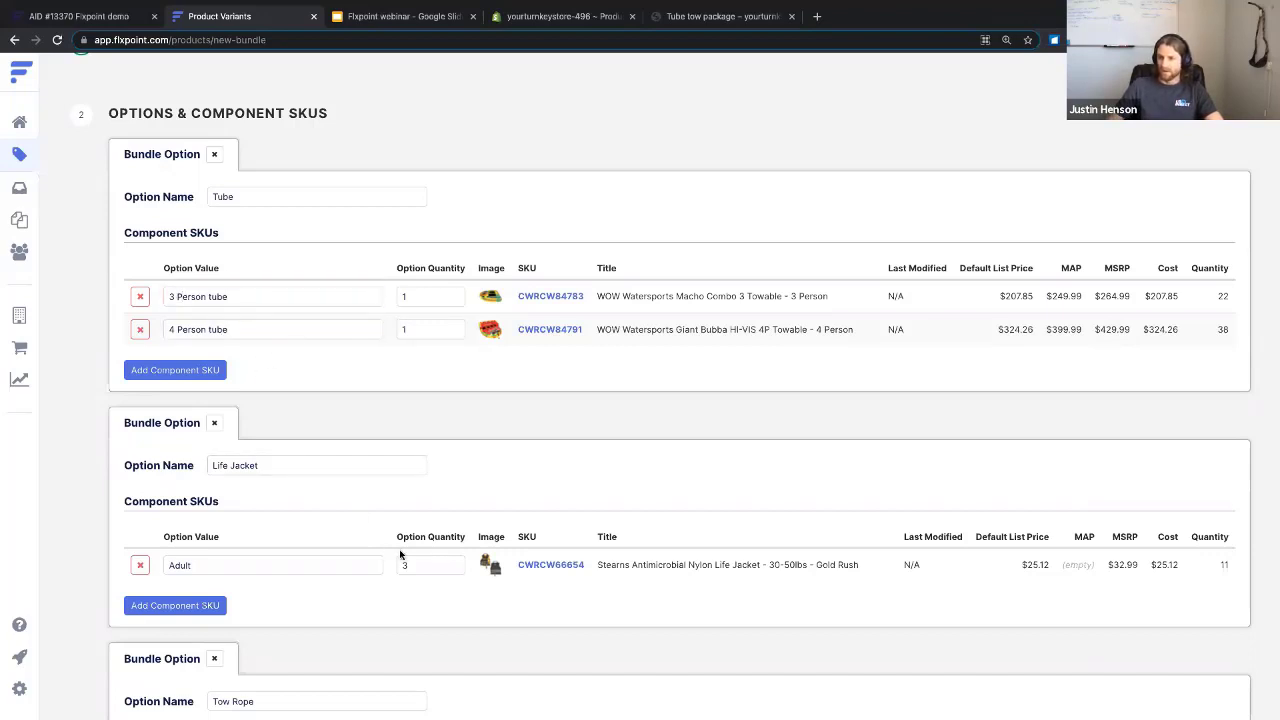
Add the Stearns child life jacket CWRCW73038 as a second Life Jacket component.
{"action": "scroll", "coordinate": [400, 555], "scroll_direction": "down", "scroll_amount": 1}
{"action": "left_click", "coordinate": [286, 563]}
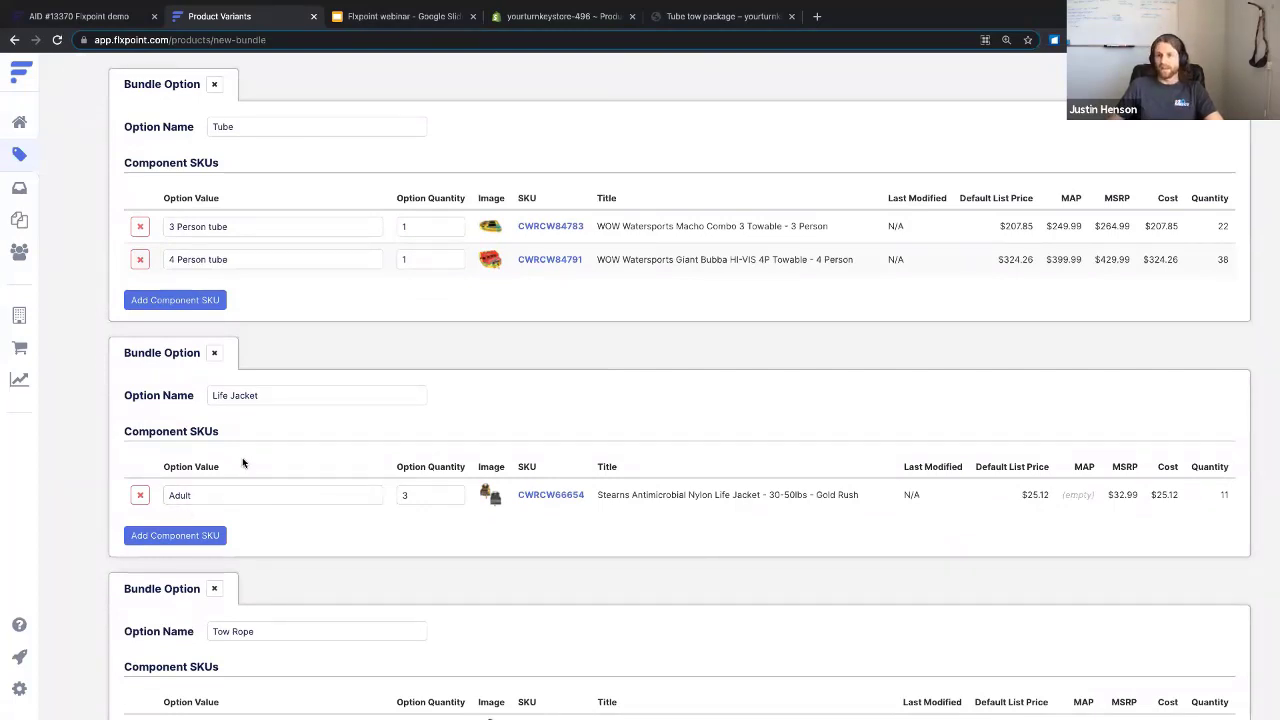
{"action": "left_click", "coordinate": [190, 537]}
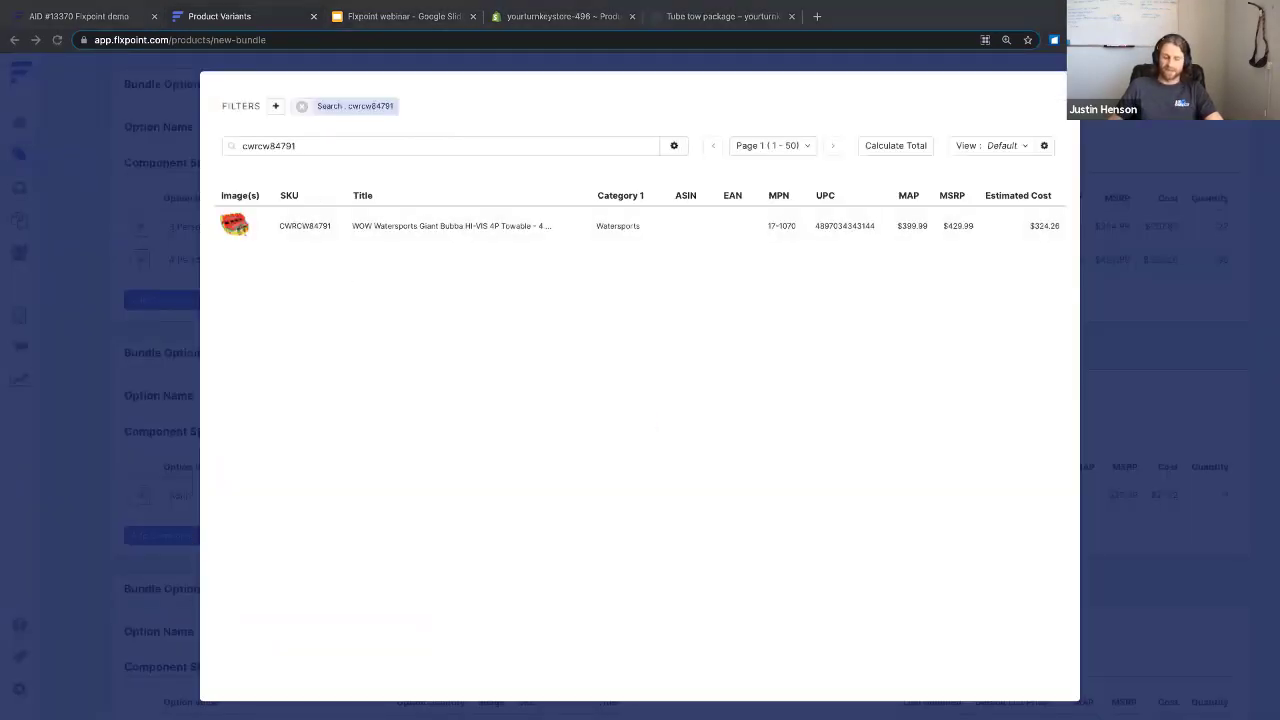
{"action": "left_click", "coordinate": [324, 145]}
{"action": "type", "text": "CWRCW73038"}
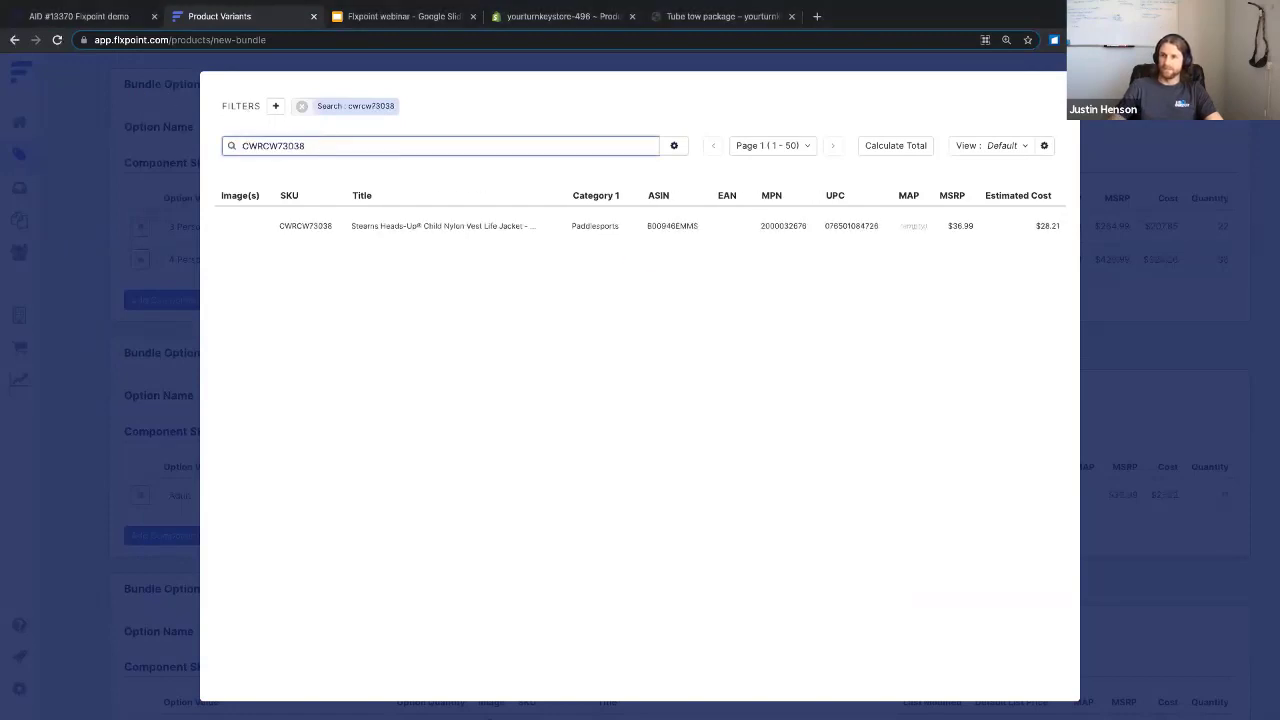
{"action": "left_click", "coordinate": [386, 229]}
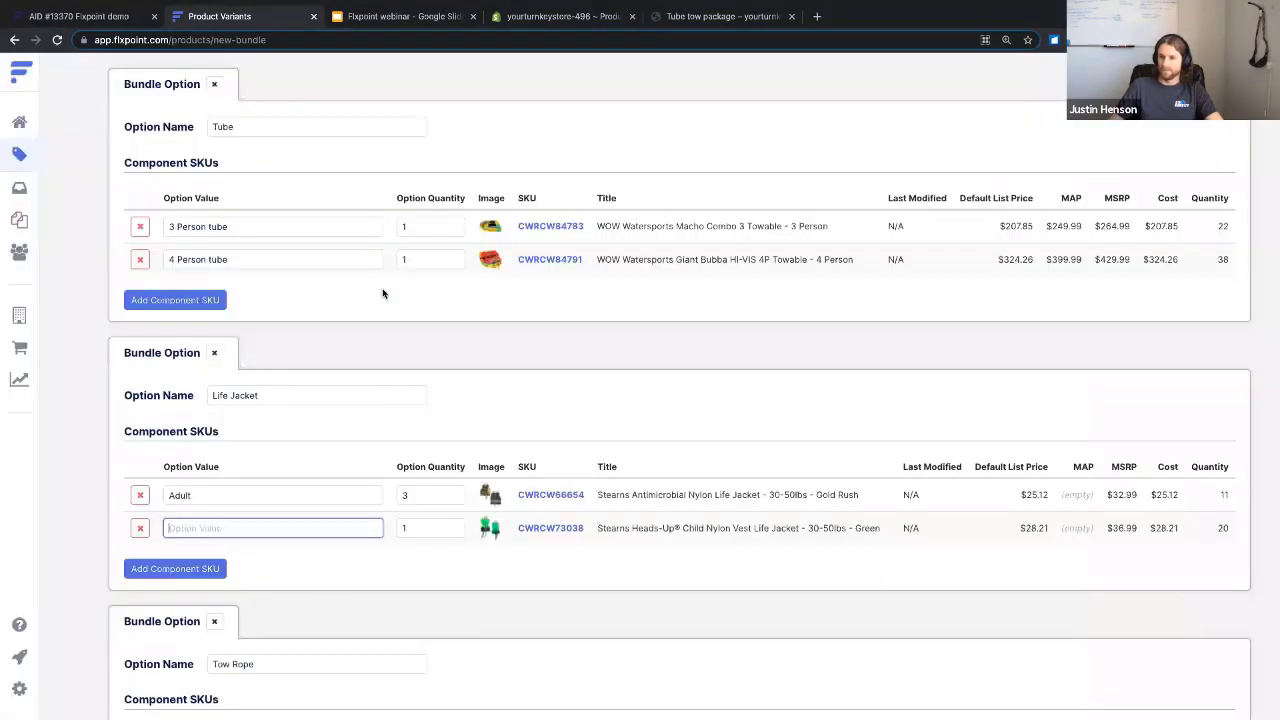
Set the child jacket's option value to Child with quantity 3.
{"action": "type", "text": "Child"}
{"action": "left_click", "coordinate": [428, 528]}
{"action": "key", "text": "BackSpace"}
{"action": "type", "text": "34"}
{"action": "left_click", "coordinate": [371, 570]}
{"action": "scroll", "coordinate": [371, 571], "scroll_direction": "down", "scroll_amount": 2}
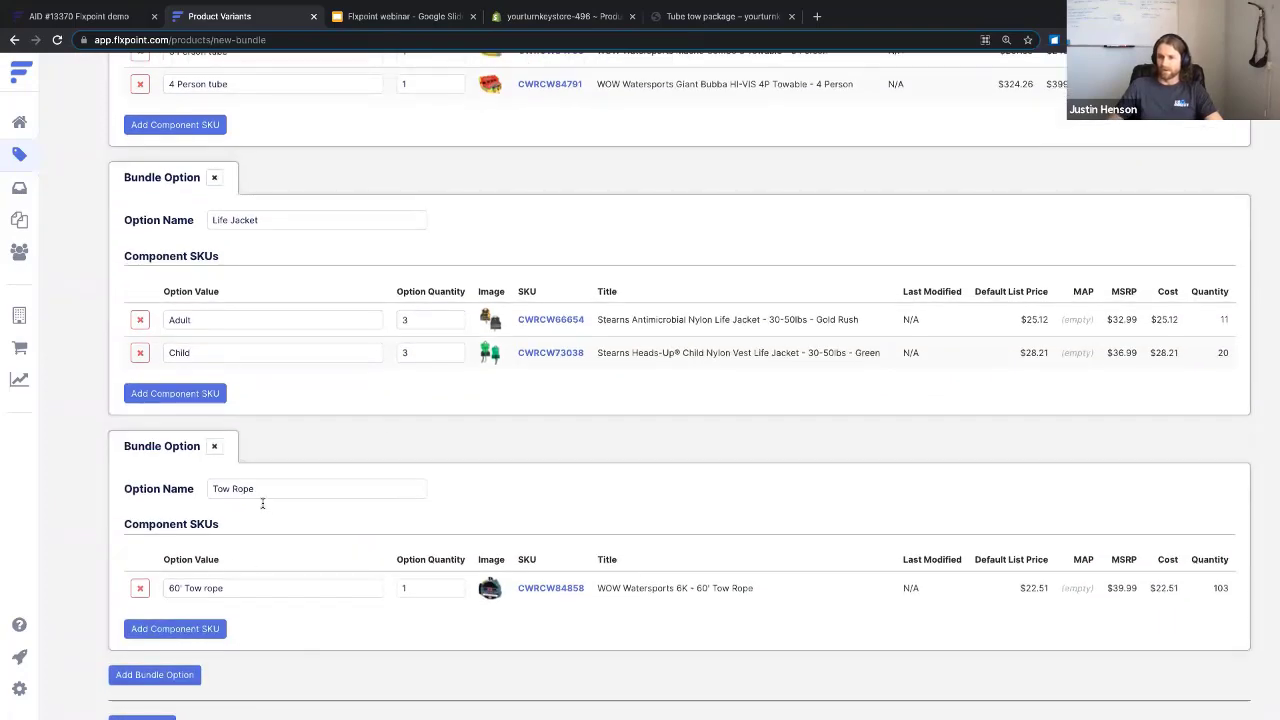
{"action": "scroll", "coordinate": [304, 507], "scroll_direction": "up", "scroll_amount": 1}
{"action": "scroll", "coordinate": [304, 507], "scroll_direction": "up", "scroll_amount": 2}
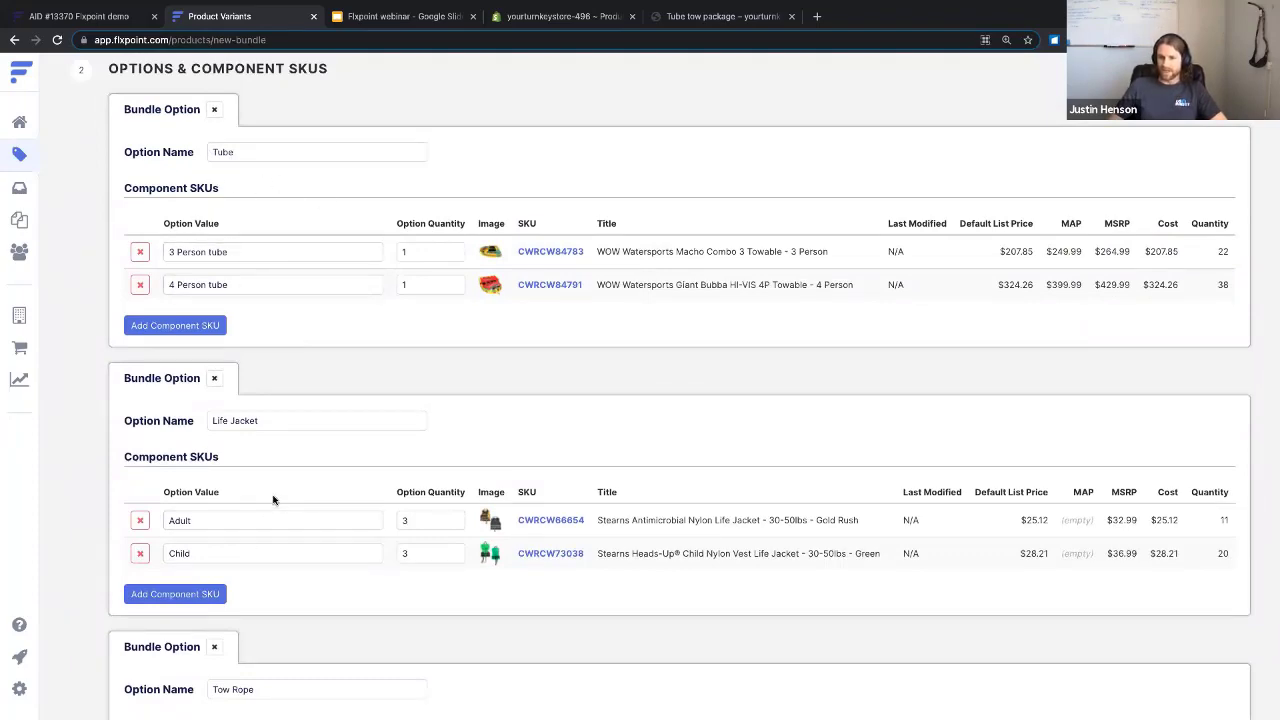
Preview the four bundle variants, through Watersportsbndl123-4 'Watersports tube package - 4 Person tube - Child'.
{"action": "scroll", "coordinate": [273, 500], "scroll_direction": "down", "scroll_amount": 5}
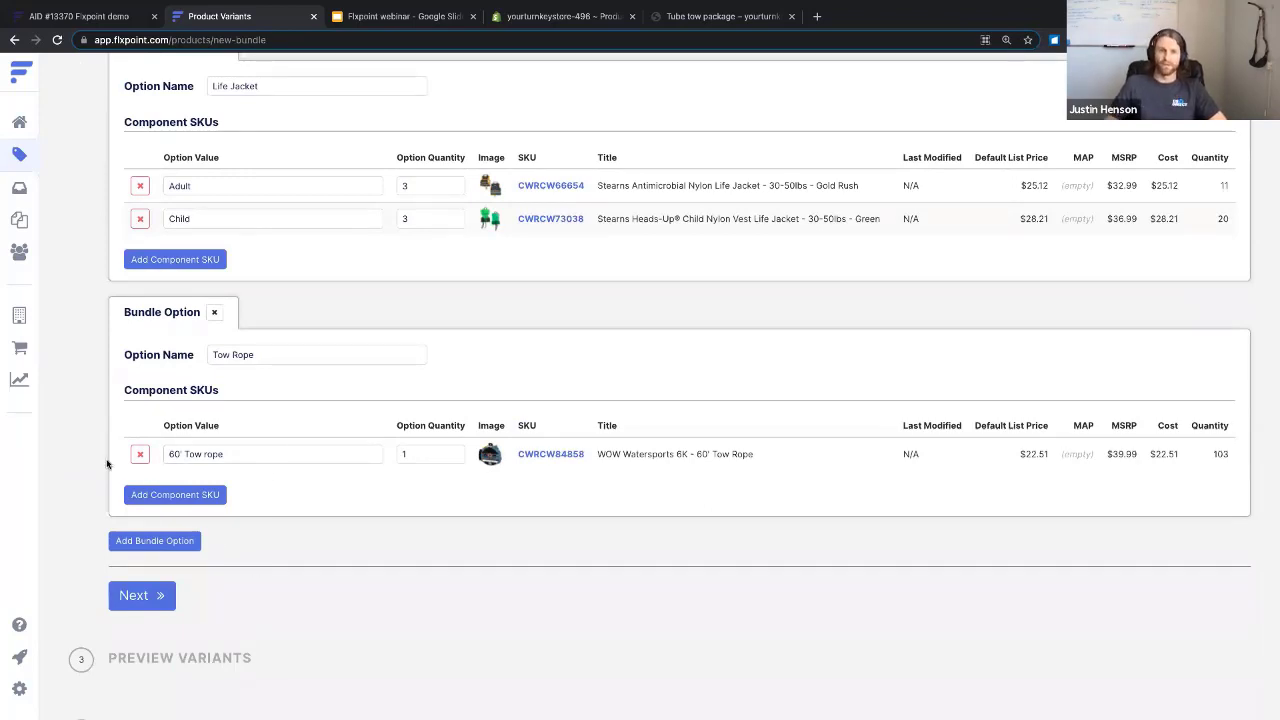
{"action": "left_click", "coordinate": [148, 595]}
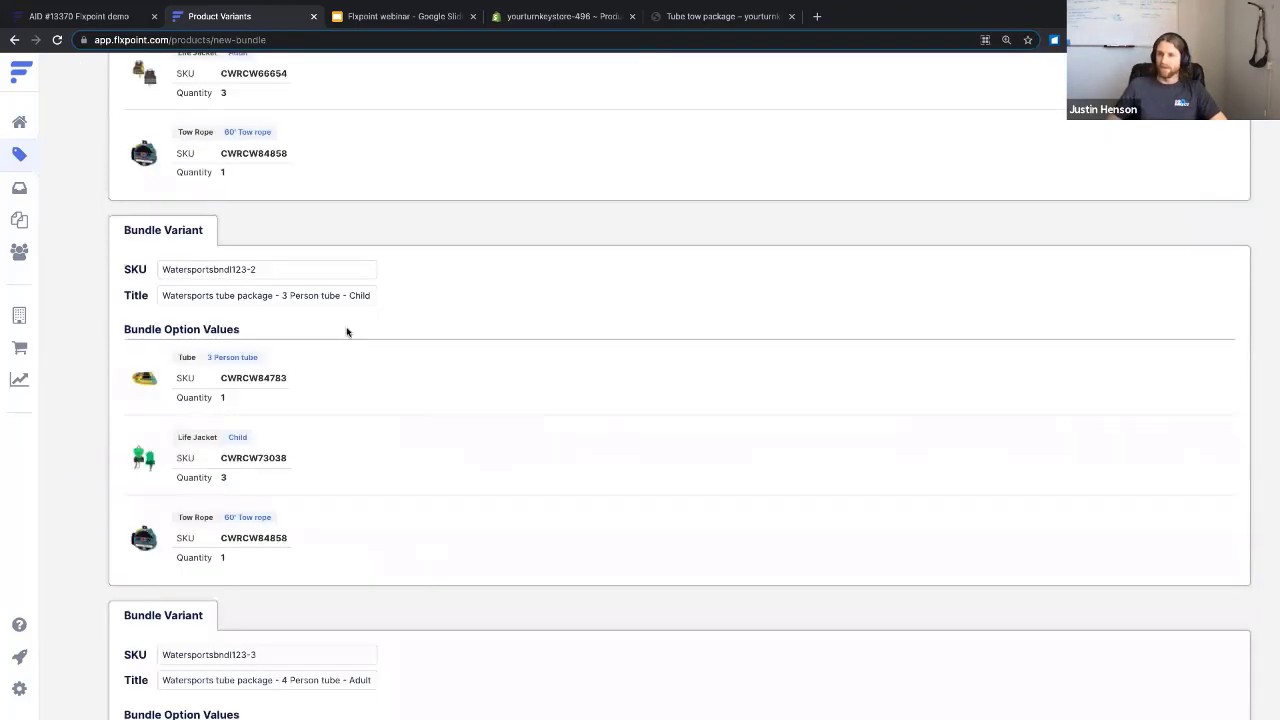
{"action": "scroll", "coordinate": [346, 330], "scroll_direction": "up", "scroll_amount": 5}
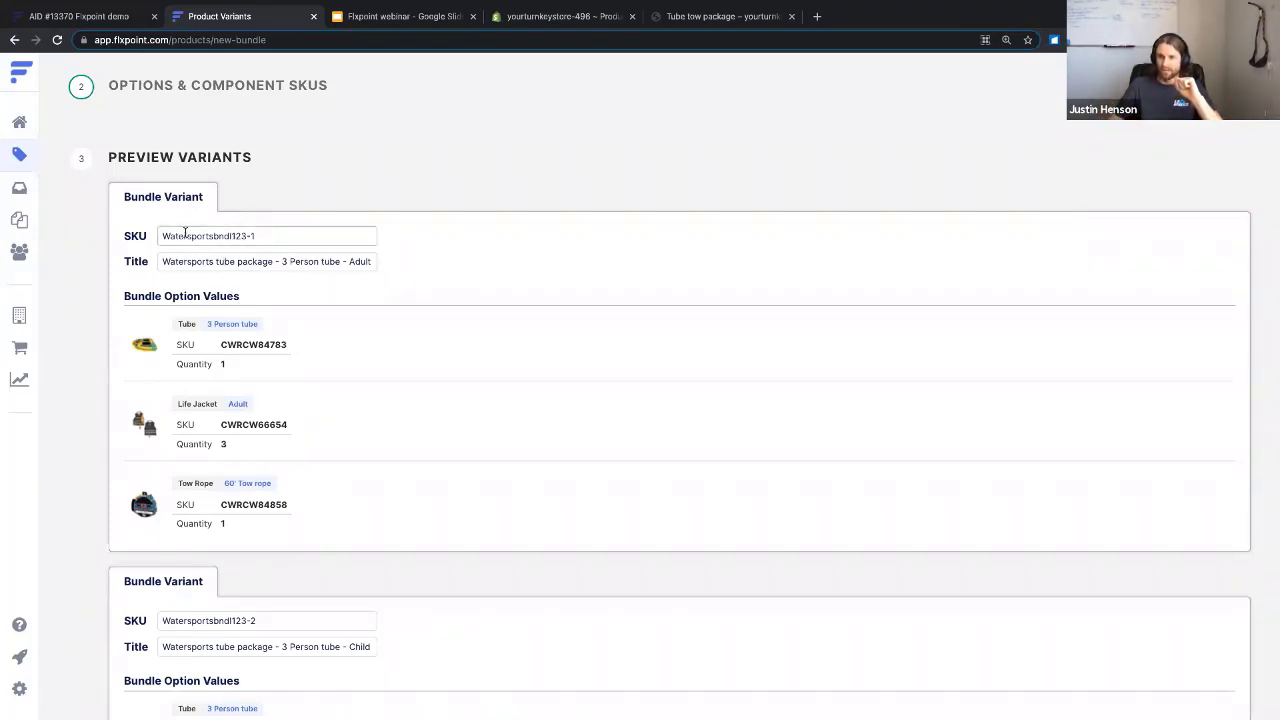
{"action": "left_click_drag", "start_coordinate": [185, 235], "coordinate": [262, 236]}
{"action": "scroll", "coordinate": [198, 125], "scroll_direction": "up", "scroll_amount": 1}
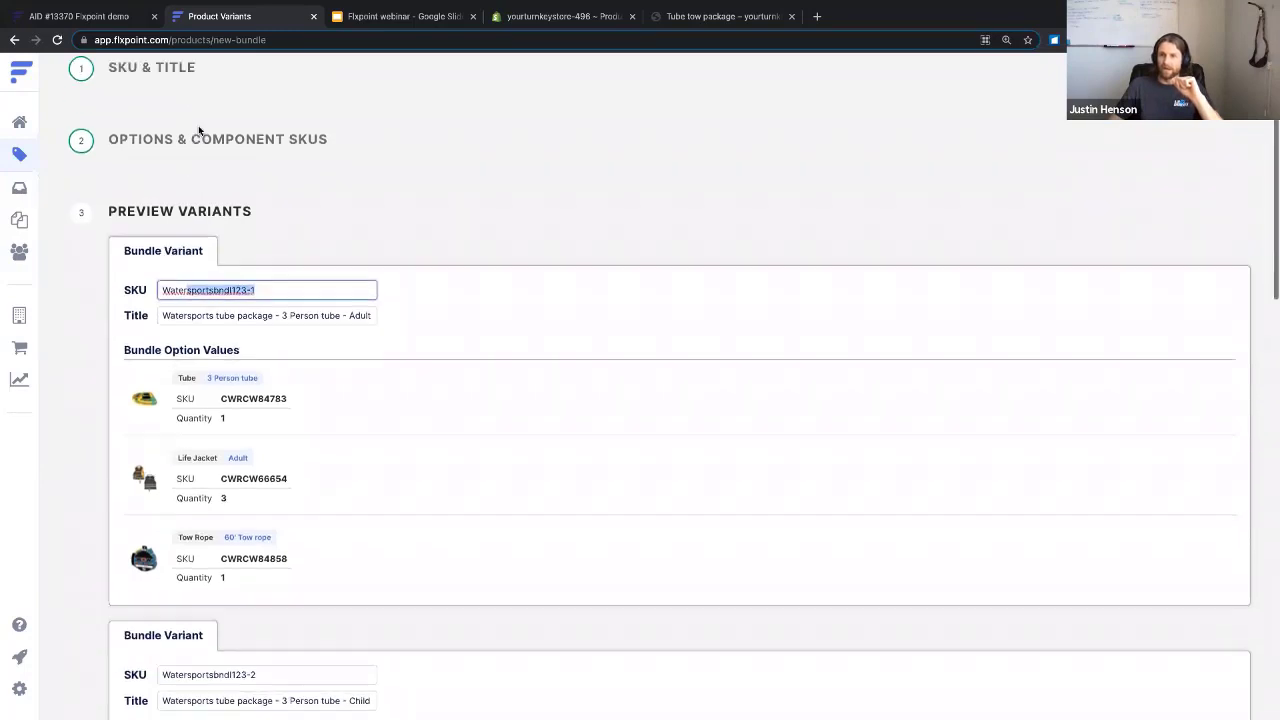
{"action": "scroll", "coordinate": [198, 125], "scroll_direction": "up", "scroll_amount": 1}
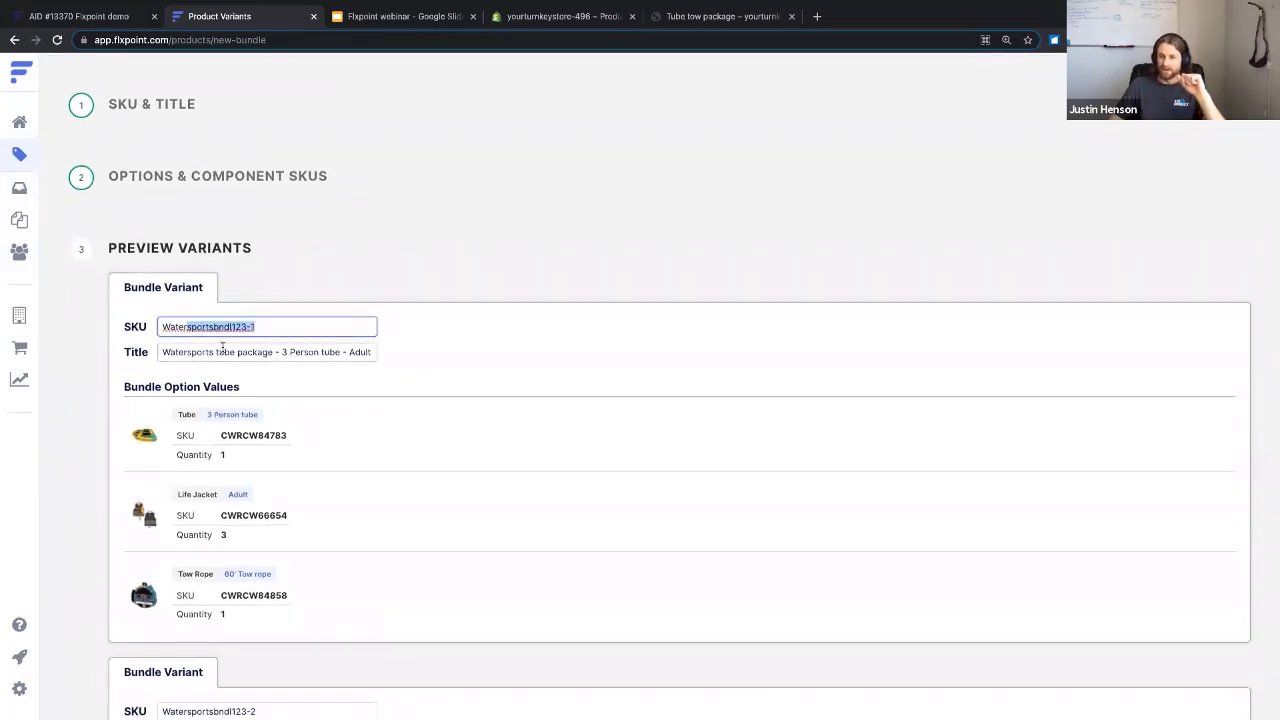
{"action": "left_click_drag", "start_coordinate": [222, 348], "coordinate": [408, 371]}
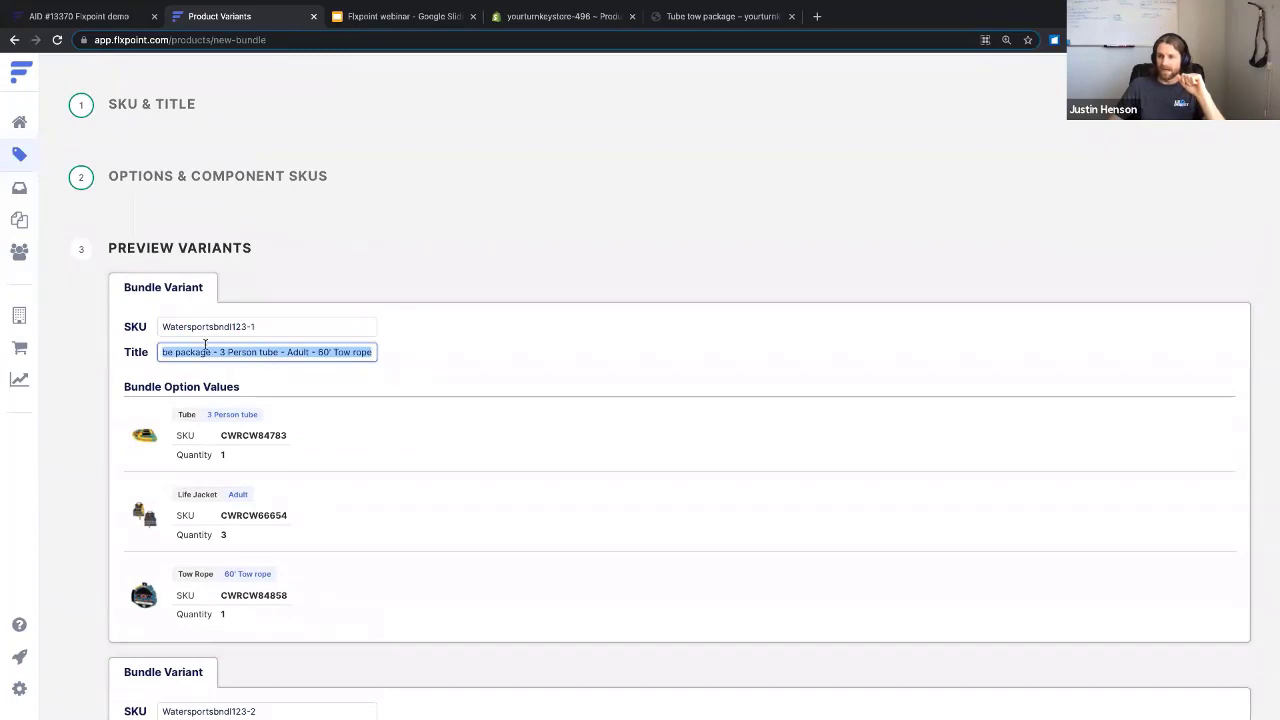
{"action": "left_click", "coordinate": [242, 349]}
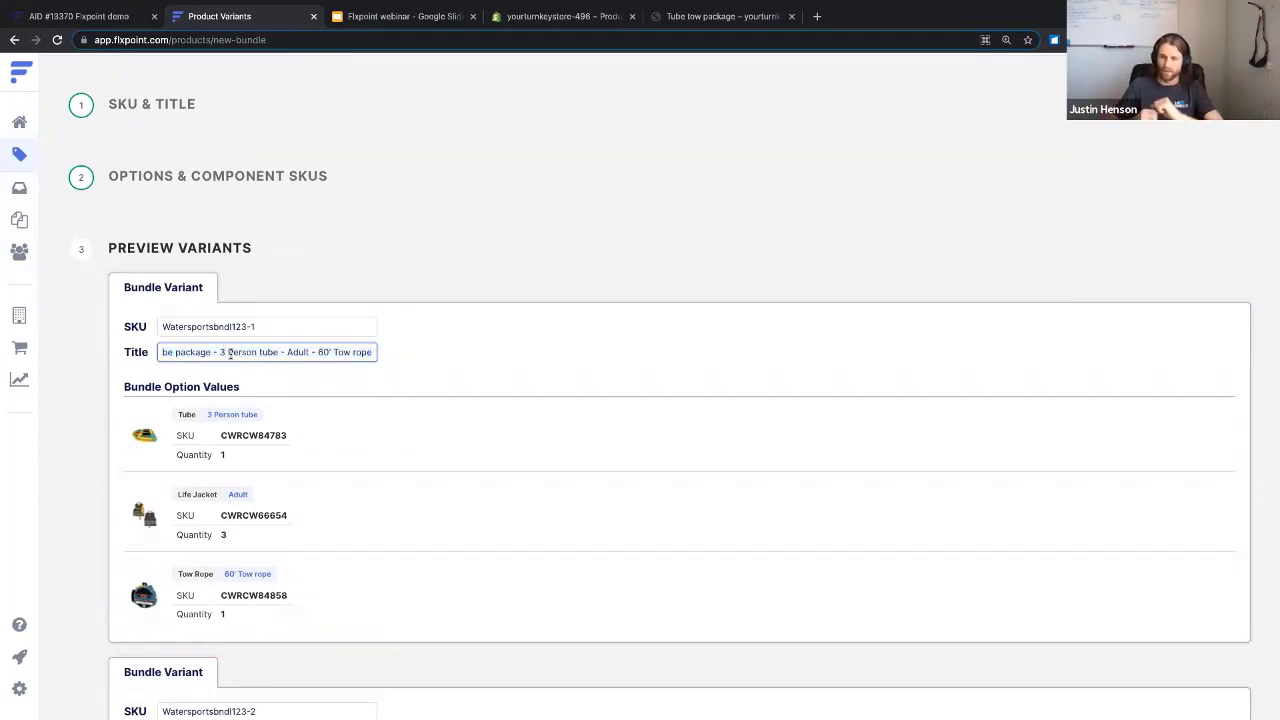
{"action": "left_click_drag", "start_coordinate": [229, 353], "coordinate": [151, 344]}
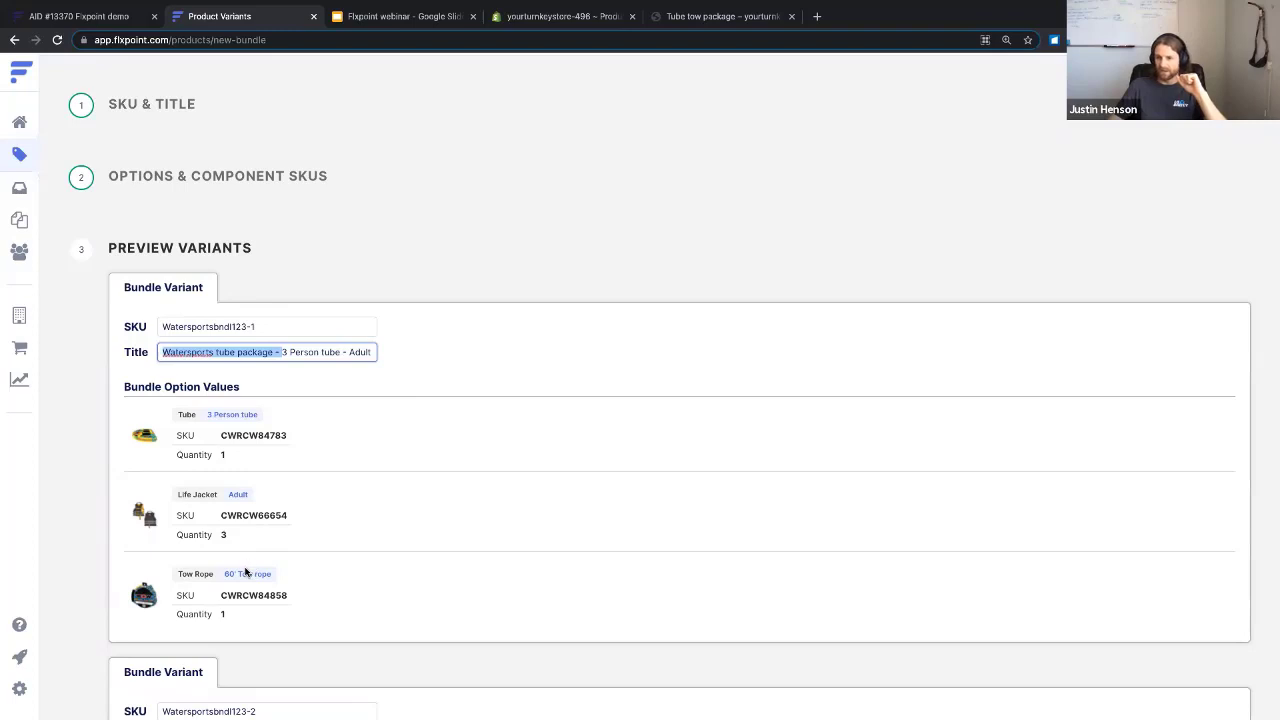
{"action": "scroll", "coordinate": [245, 571], "scroll_direction": "down", "scroll_amount": 4}
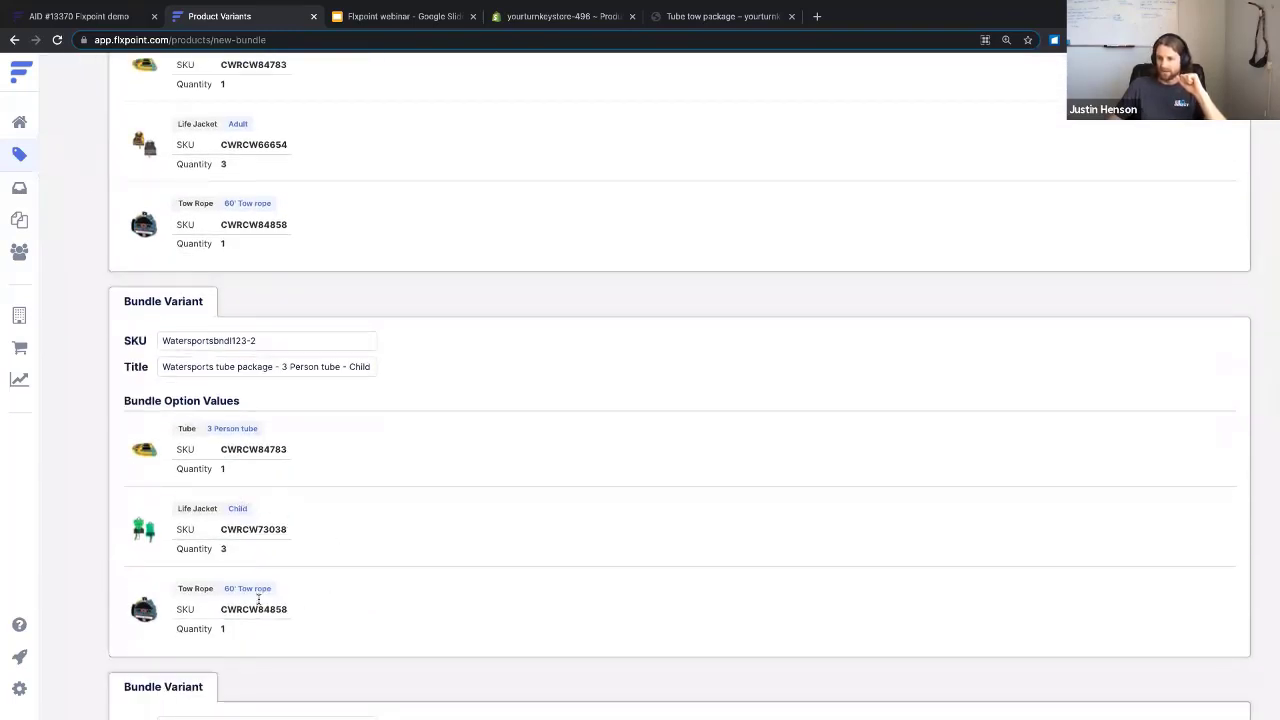
{"action": "scroll", "coordinate": [241, 589], "scroll_direction": "down", "scroll_amount": 4}
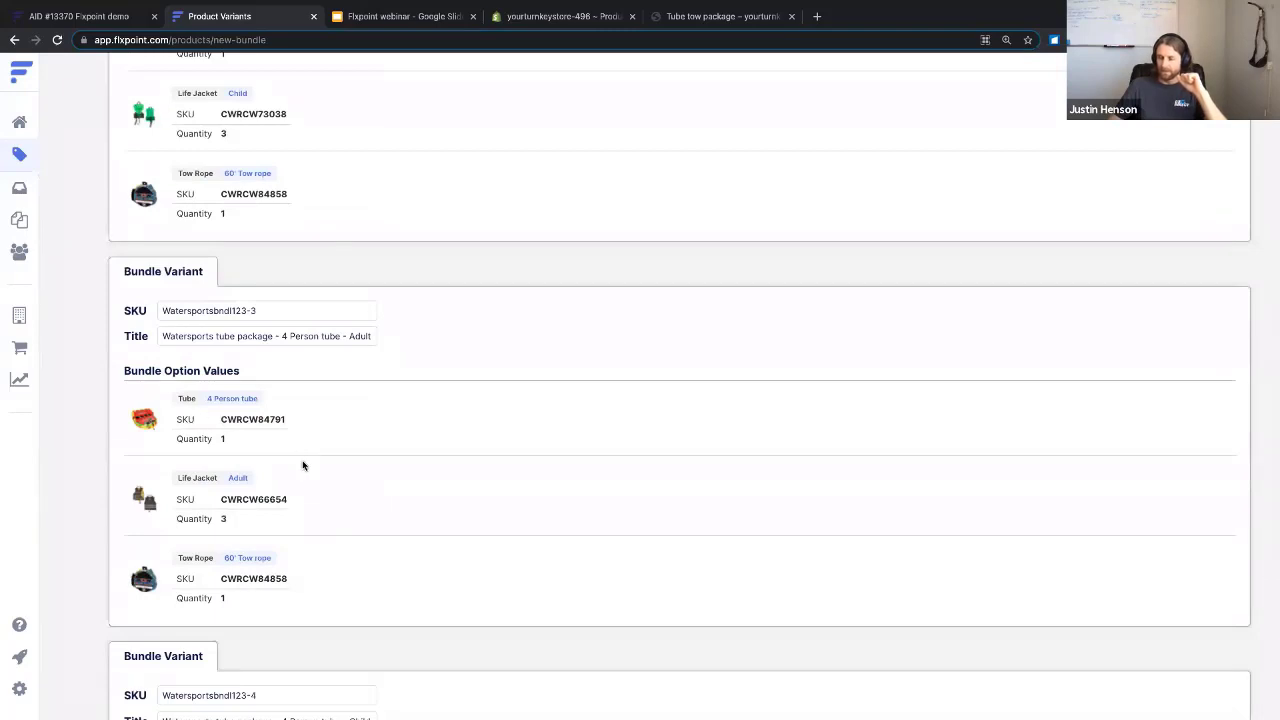
{"action": "scroll", "coordinate": [306, 574], "scroll_direction": "down", "scroll_amount": 5}
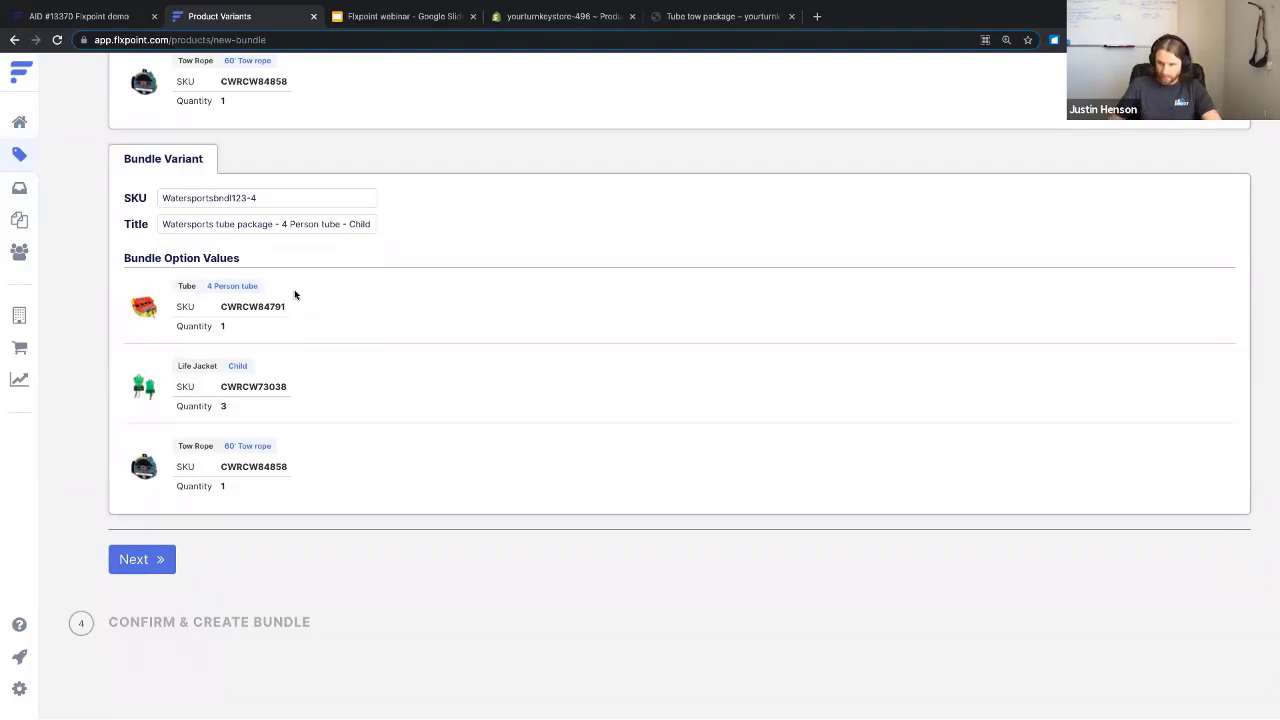
Confirm and create the bundle, opening parent WATERSPORTSBNDL123 with its four variants.
{"action": "left_click", "coordinate": [157, 558]}
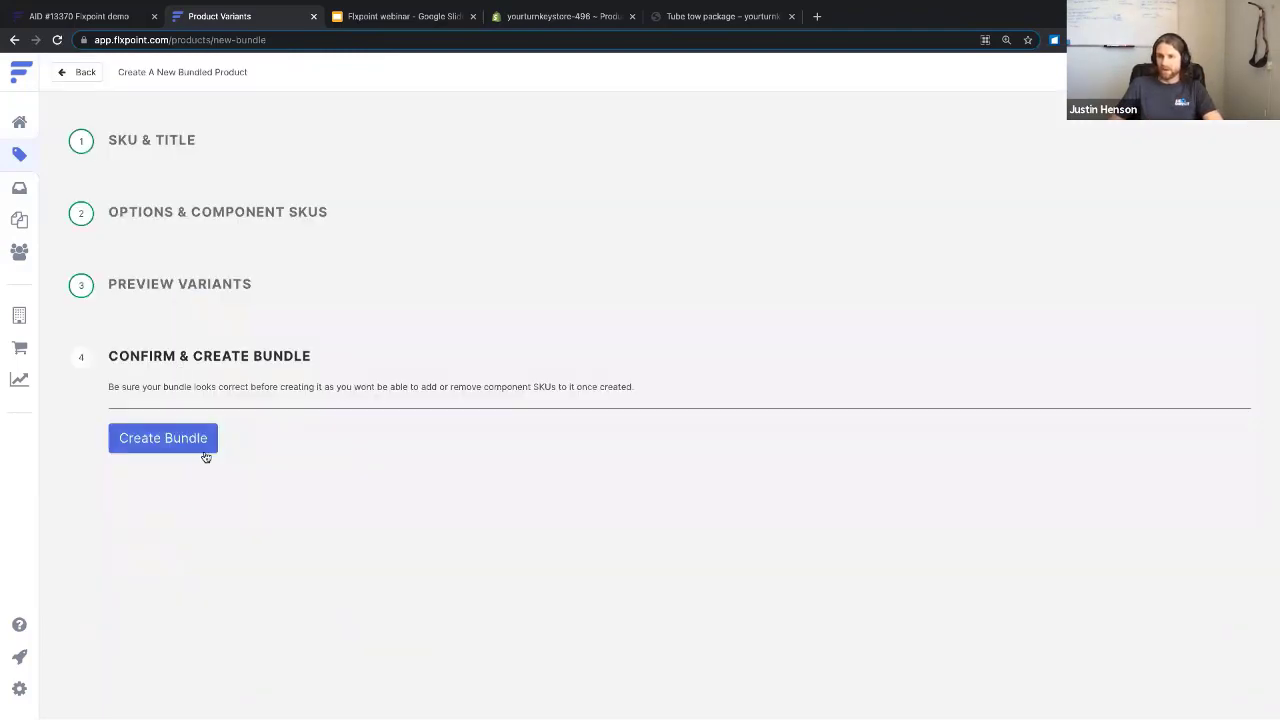
{"action": "left_click", "coordinate": [171, 440]}
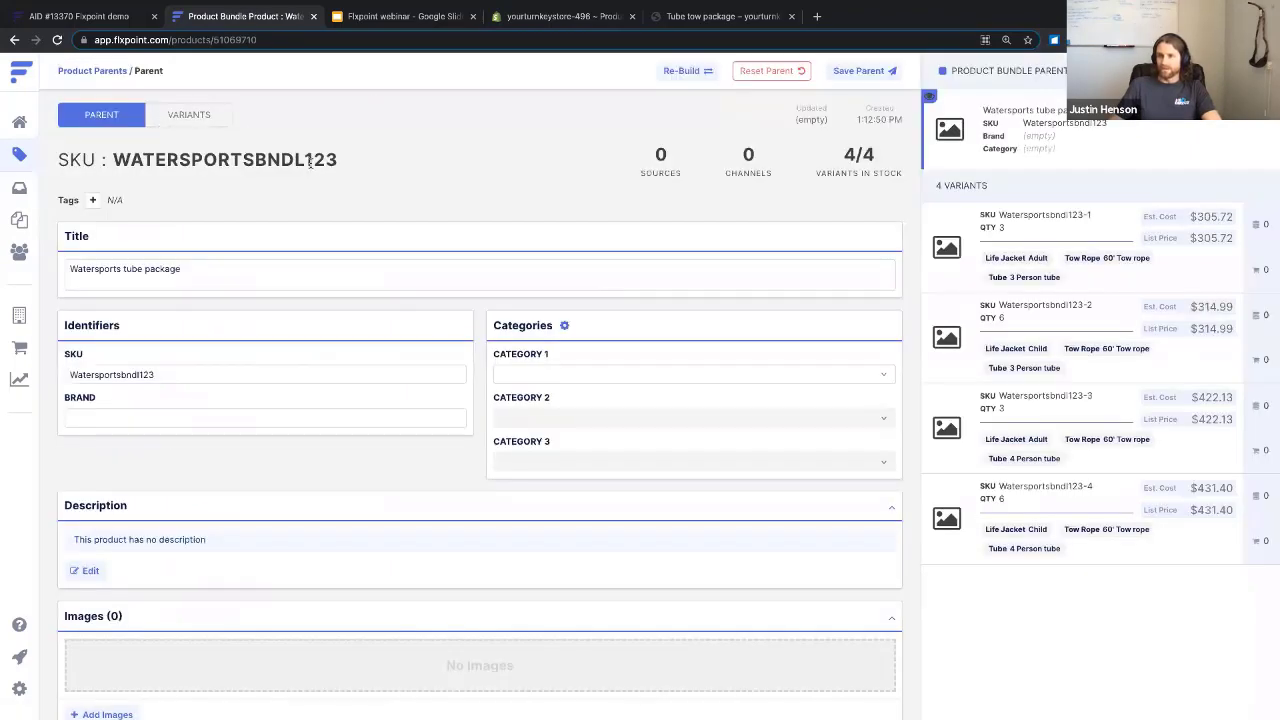
{"action": "left_click", "coordinate": [200, 269]}
{"action": "left_click_drag", "start_coordinate": [68, 269], "coordinate": [182, 269]}
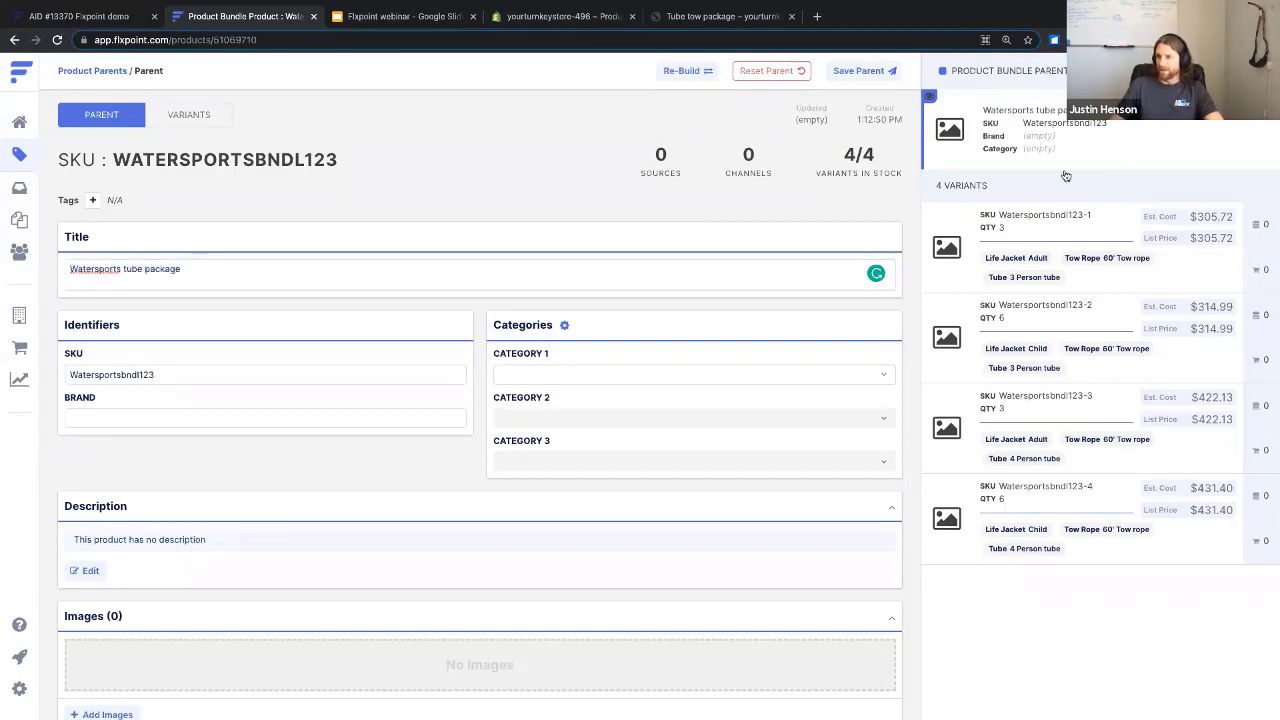
Look through the details of all four Watersports bundle variants.
{"action": "left_click", "coordinate": [1045, 235]}
{"action": "left_click", "coordinate": [1056, 326]}
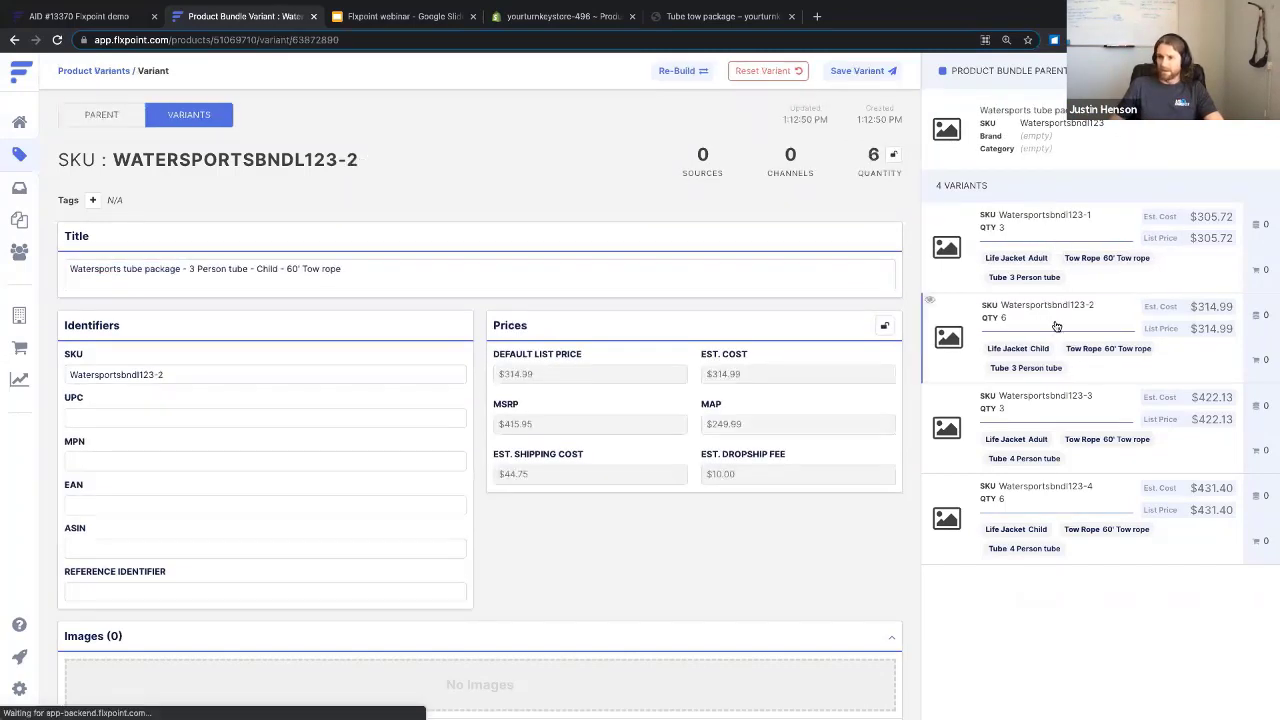
{"action": "left_click", "coordinate": [1027, 455]}
{"action": "left_click", "coordinate": [1023, 535]}
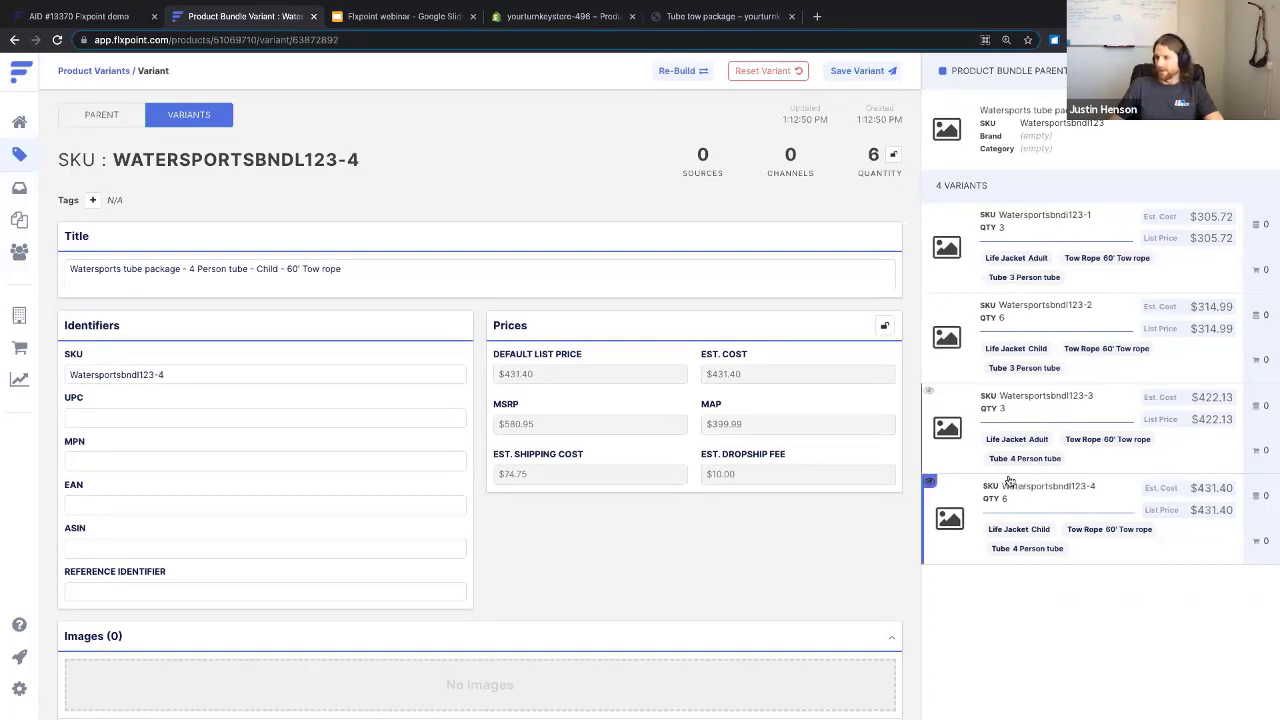
Return to WATERSPORTSBNDL123-1 and scroll to its three bundle component SKUs.
{"action": "left_click", "coordinate": [1026, 418]}
{"action": "left_click", "coordinate": [1056, 331]}
{"action": "left_click", "coordinate": [1045, 240]}
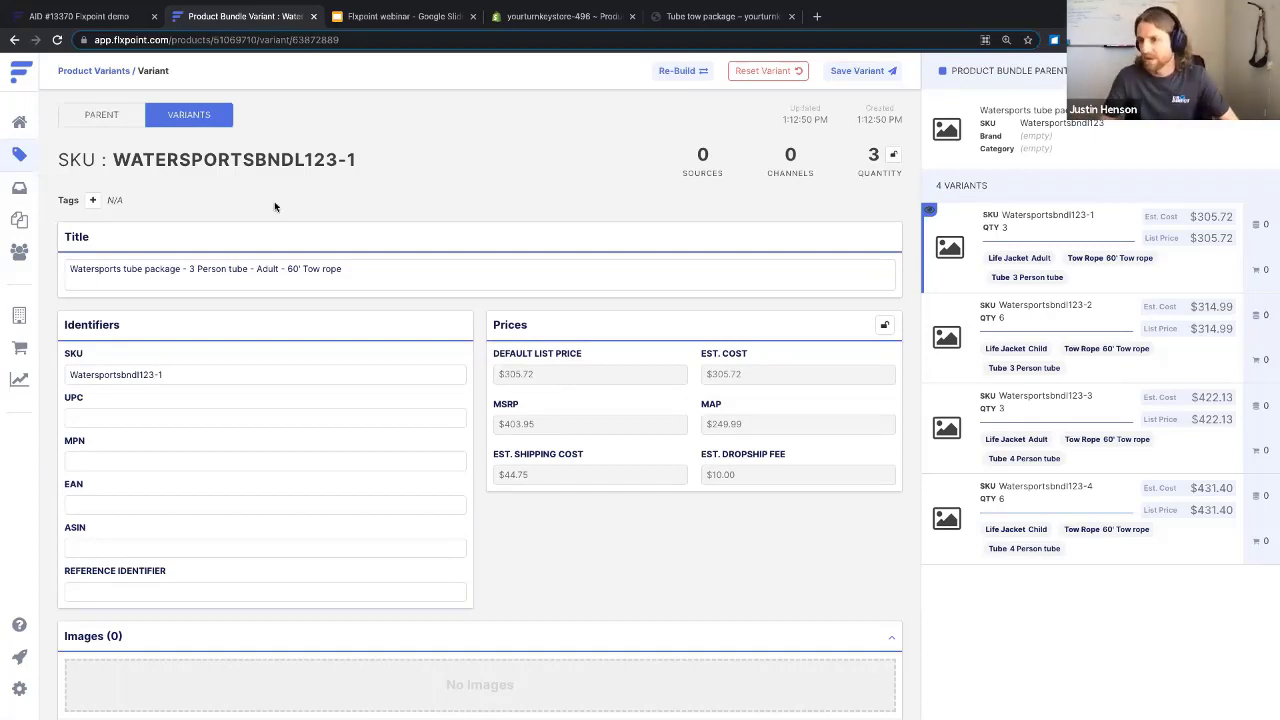
{"action": "scroll", "coordinate": [314, 331], "scroll_direction": "down", "scroll_amount": 5}
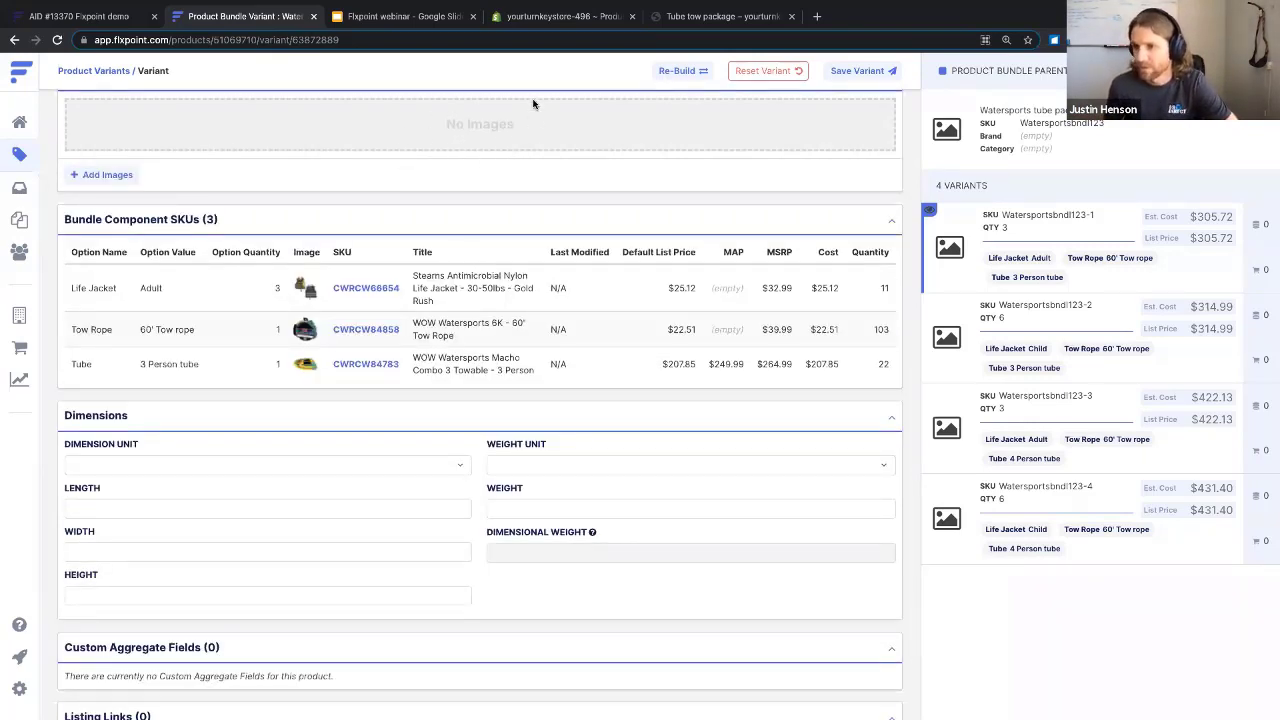
{"action": "scroll", "coordinate": [344, 518], "scroll_direction": "down", "scroll_amount": 2}
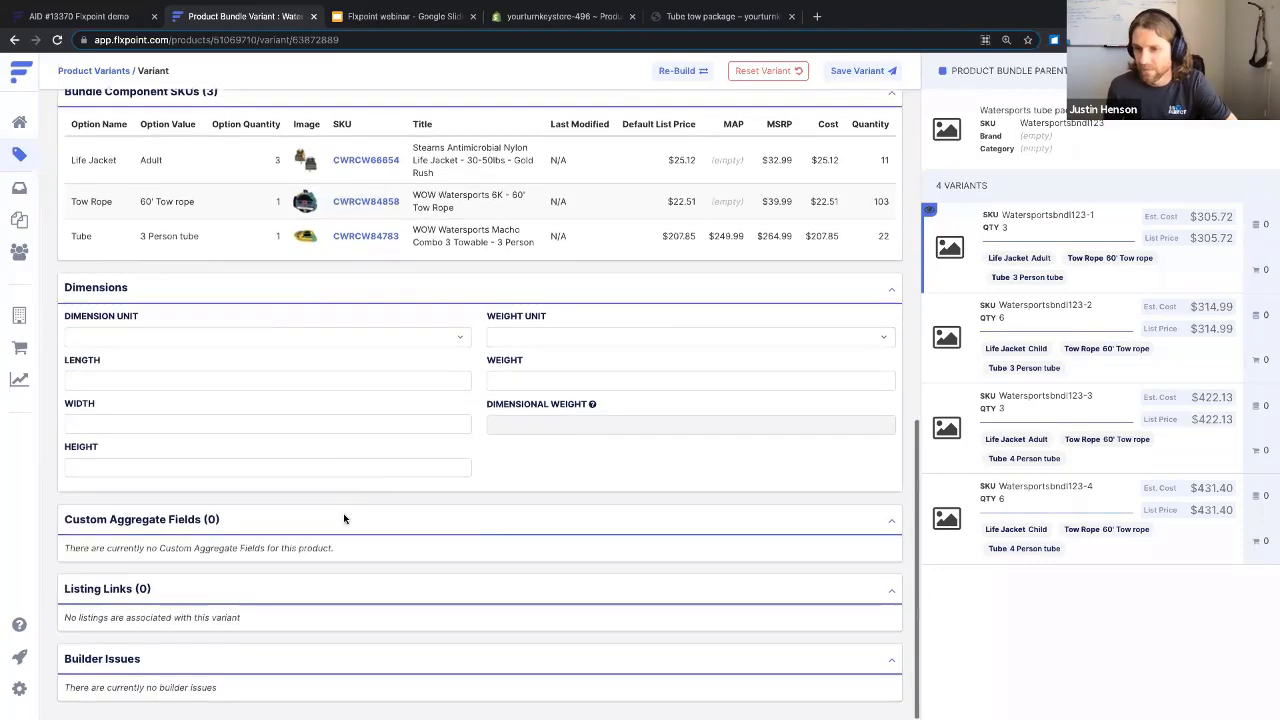
{"action": "scroll", "coordinate": [344, 518], "scroll_direction": "up", "scroll_amount": 4}
{"action": "scroll", "coordinate": [298, 324], "scroll_direction": "up", "scroll_amount": 4}
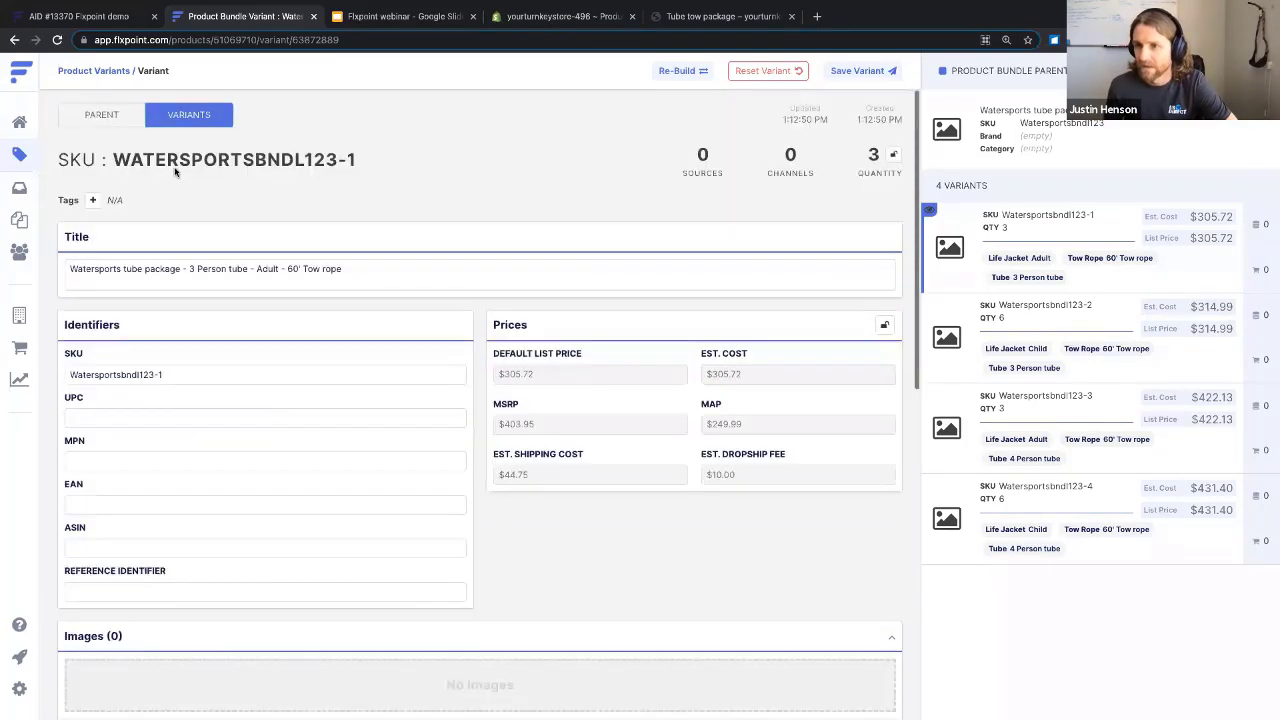
On the parent product, enter description lines '3 life jackets included', '60' Tow rope', 'Two tube choice'.
{"action": "left_click", "coordinate": [130, 118]}
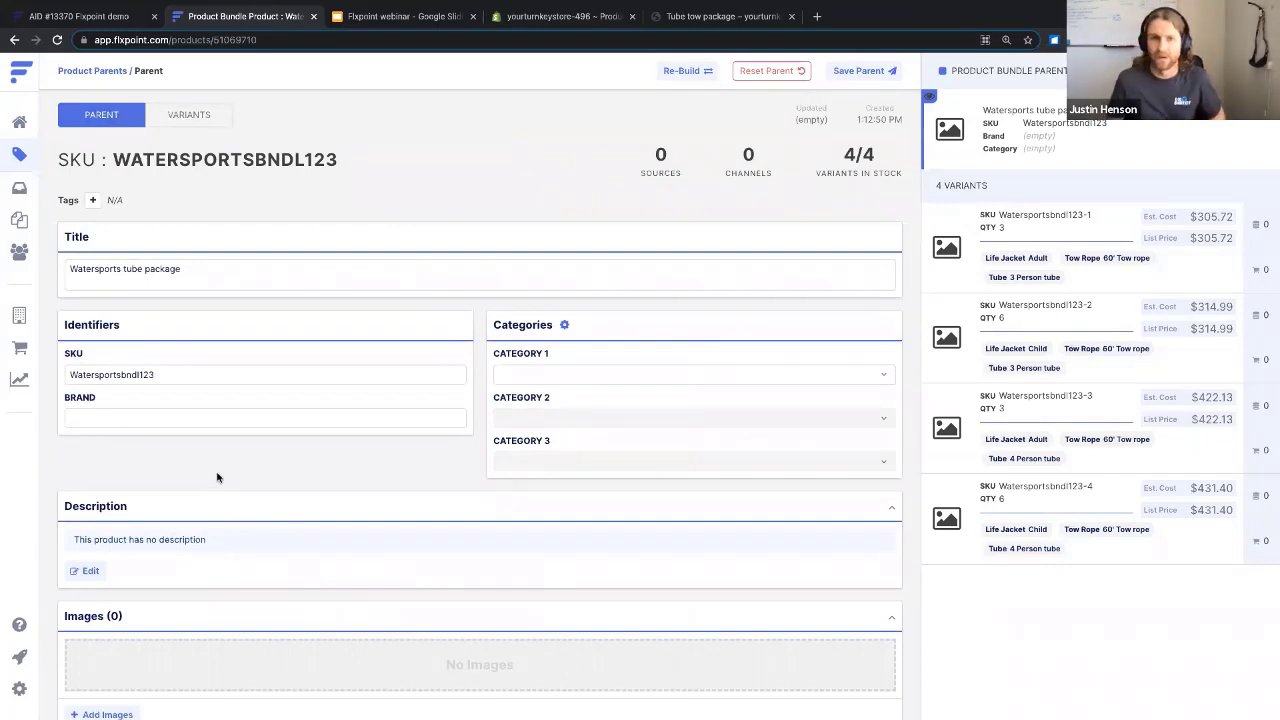
{"action": "left_click", "coordinate": [88, 570]}
{"action": "left_click", "coordinate": [144, 568]}
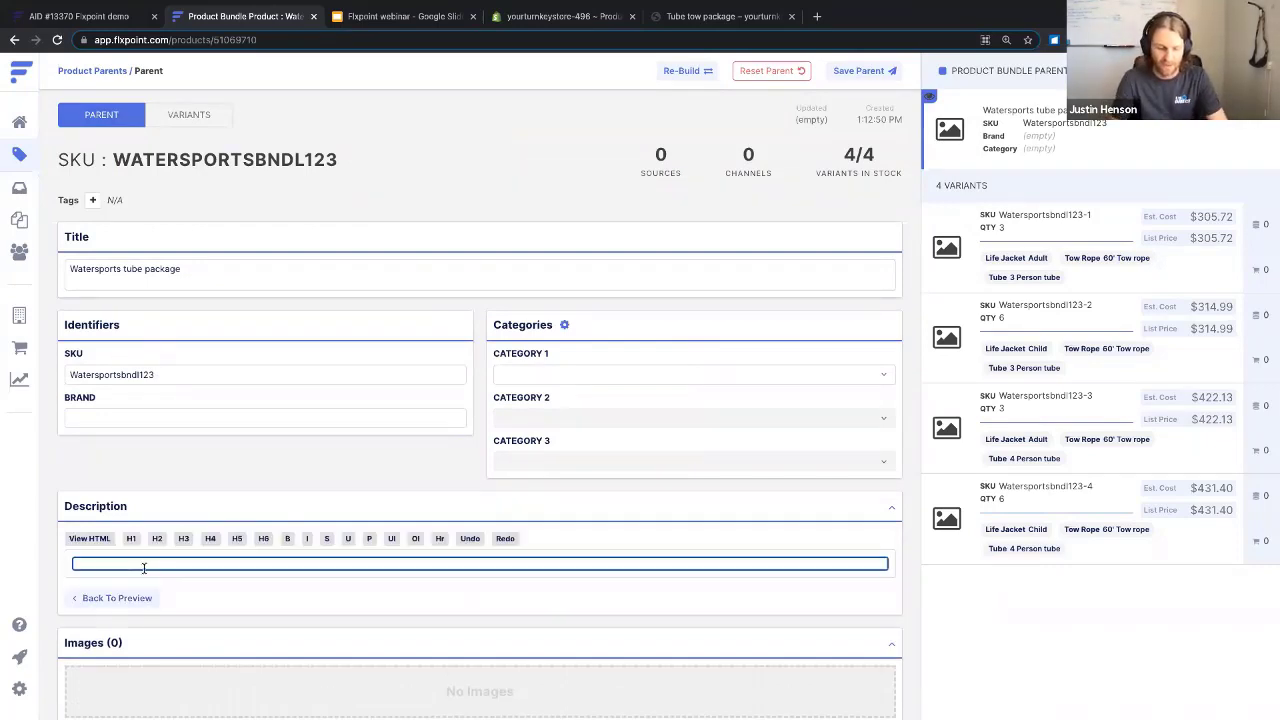
{"action": "type", "text": "3 life jackets included"}
{"action": "key", "text": "Return"}
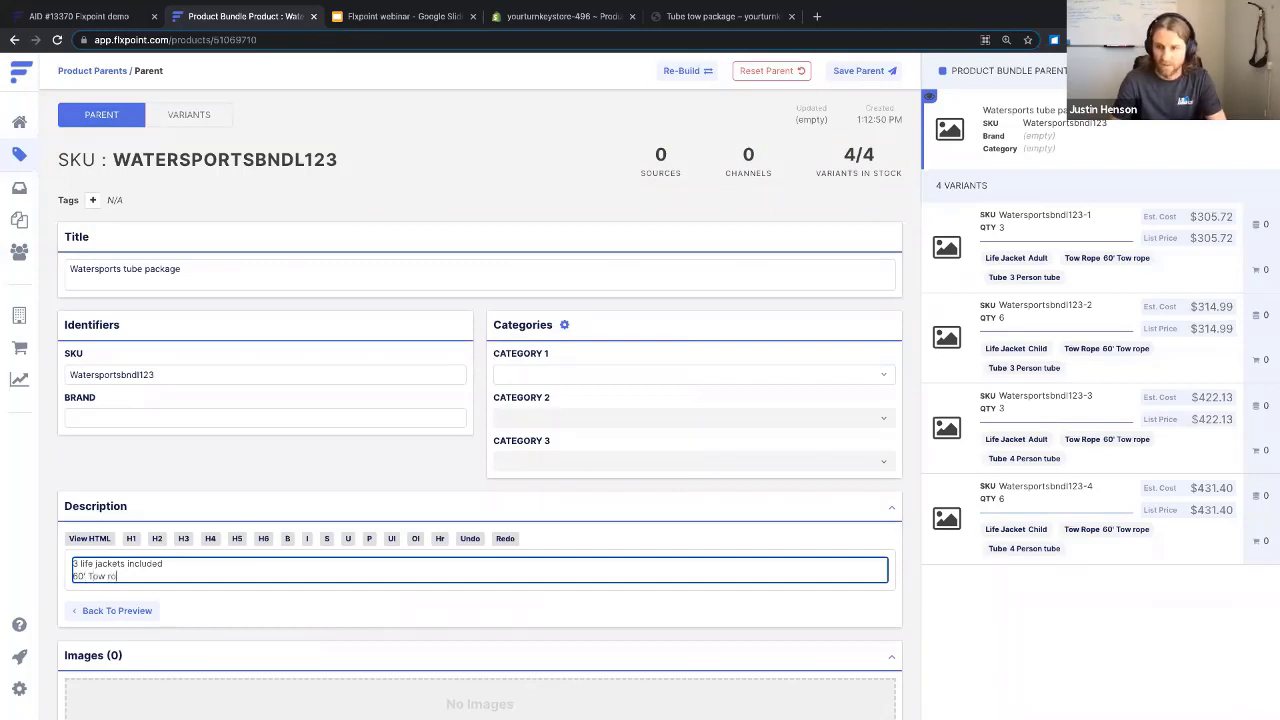
{"action": "type", "text": "60' Tow rope"}
{"action": "key", "text": "Return"}
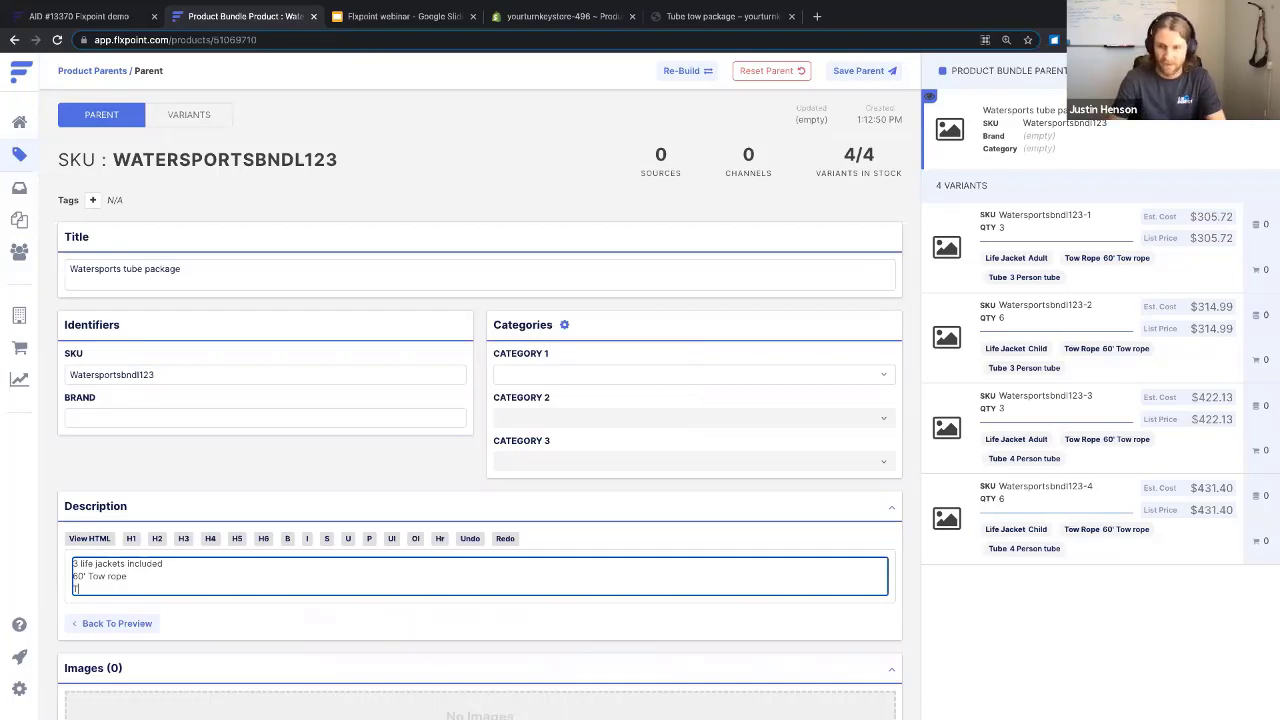
{"action": "type", "text": "Two tube choices"}
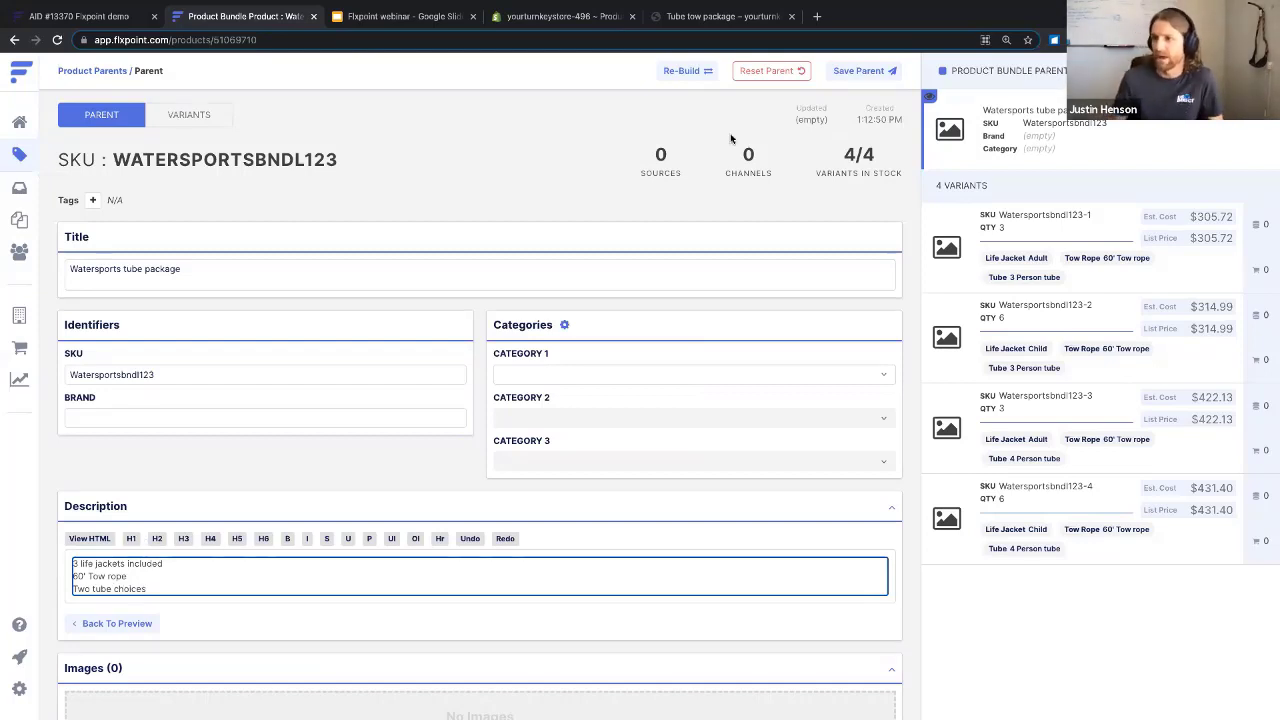
Set Category 1 to Marine/water Sports, leave Category 2 empty, save, and return to variants.
{"action": "left_click", "coordinate": [590, 373]}
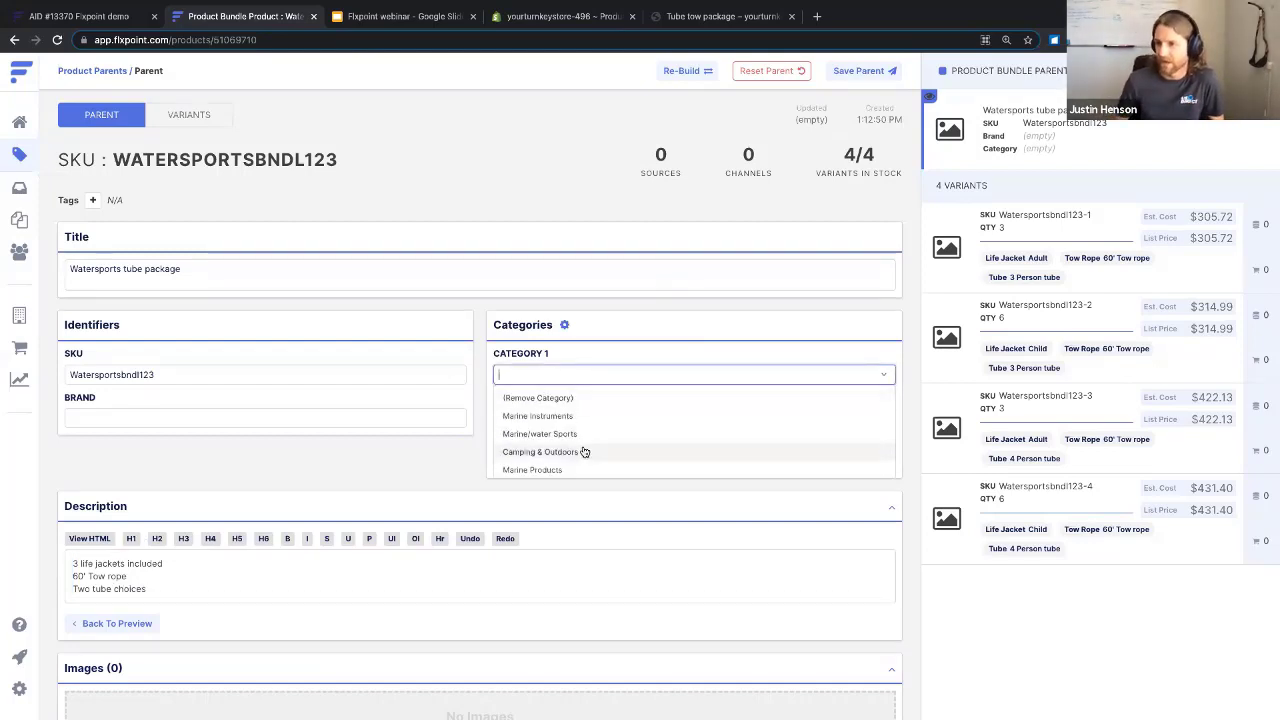
{"action": "left_click", "coordinate": [560, 435]}
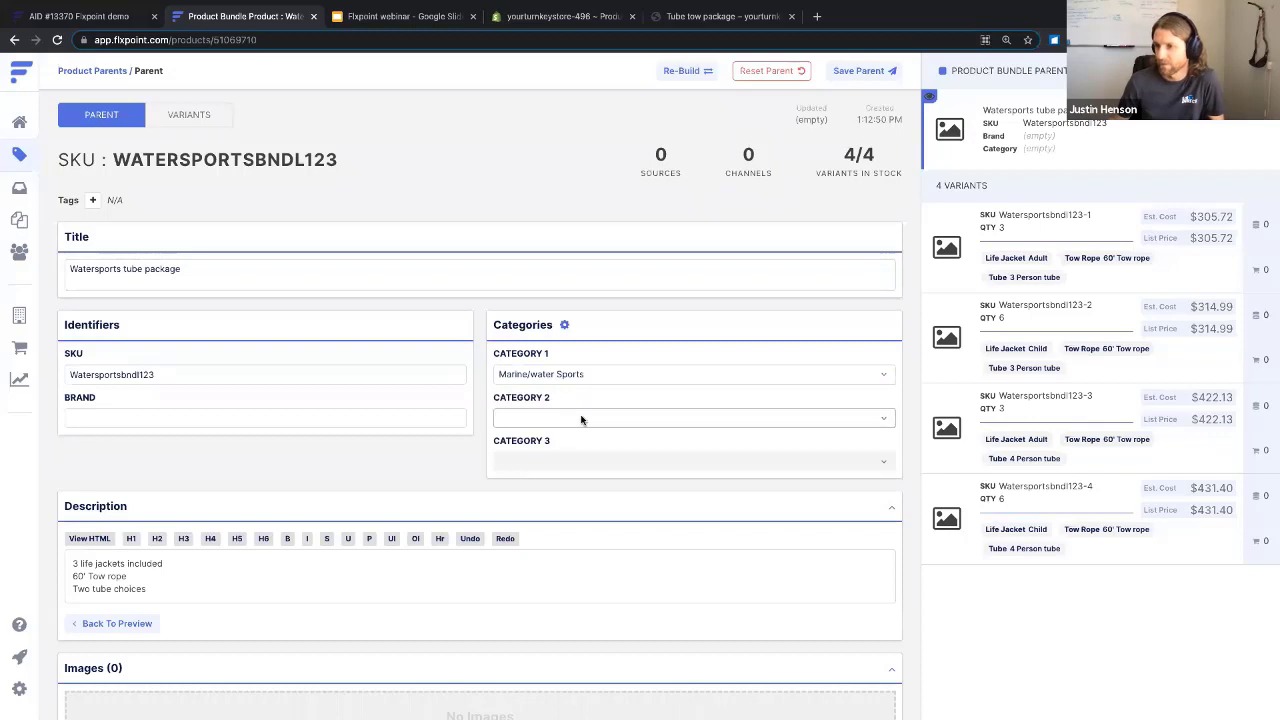
{"action": "left_click", "coordinate": [580, 417]}
{"action": "left_click", "coordinate": [525, 401]}
{"action": "left_click", "coordinate": [860, 70]}
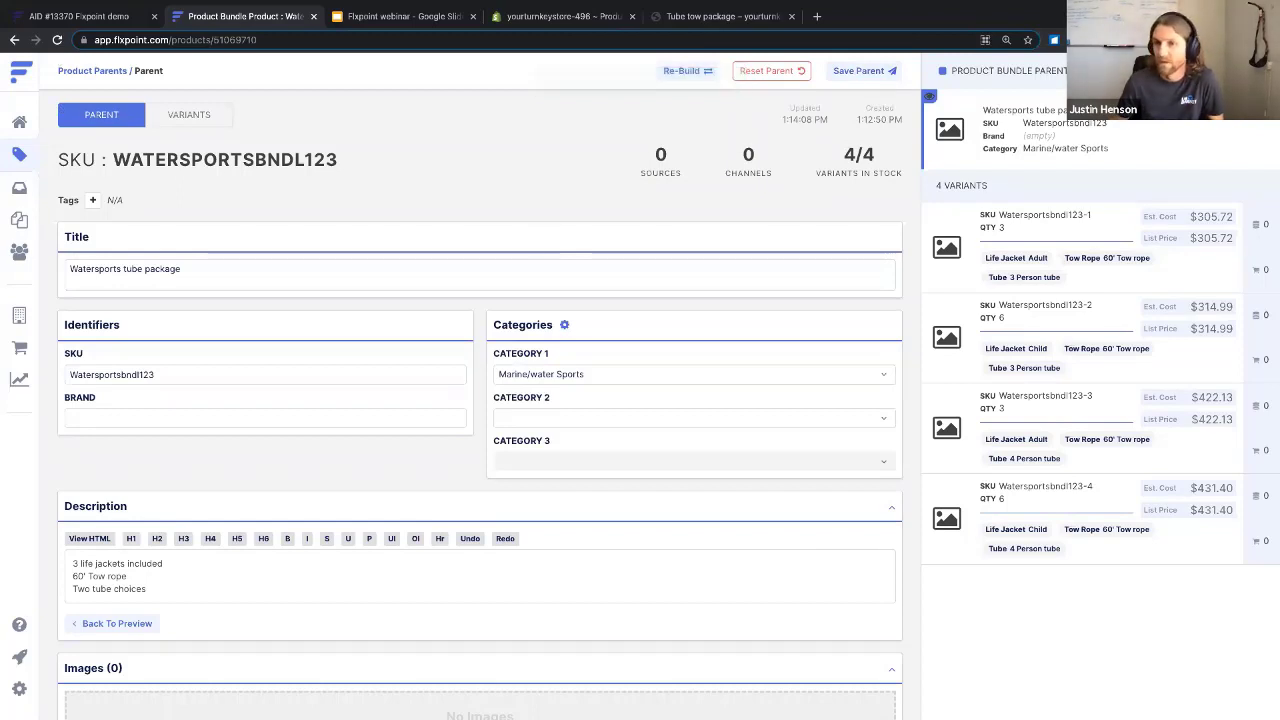
{"action": "left_click", "coordinate": [22, 153]}
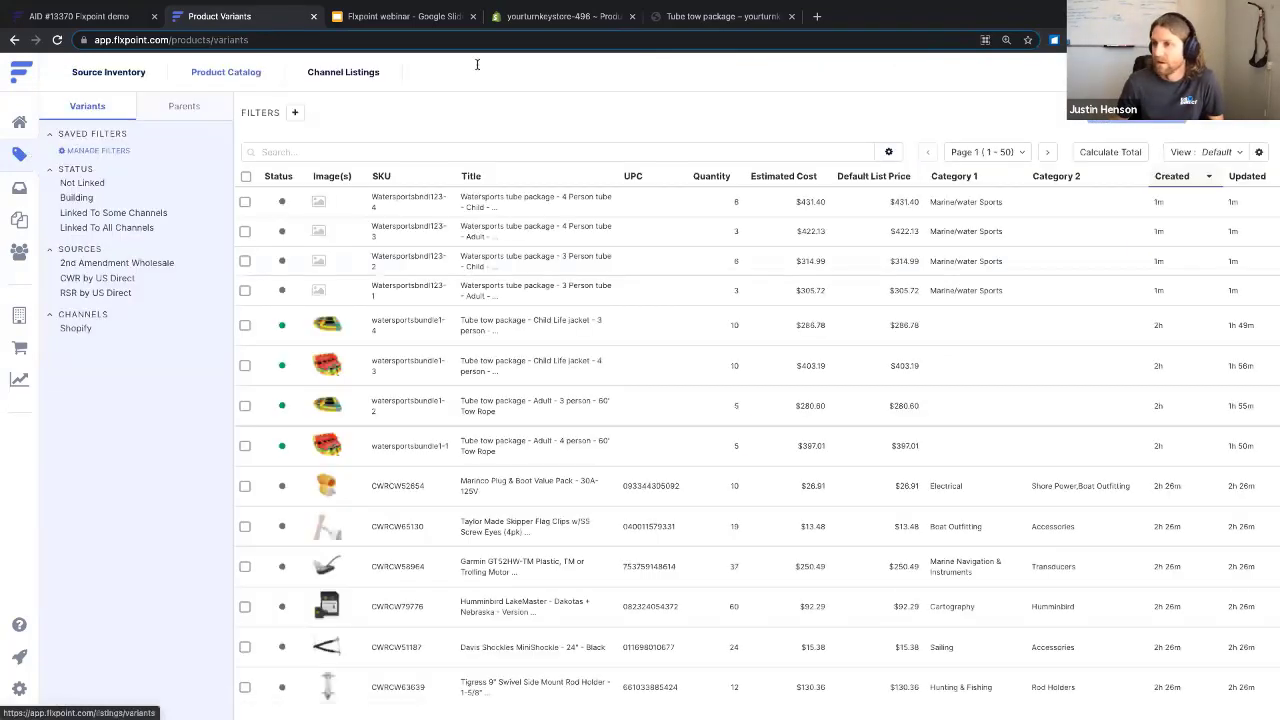
Open variant Watersportsbndl123-4 and scroll to its three bundle component SKUs.
{"action": "left_click", "coordinate": [550, 204]}
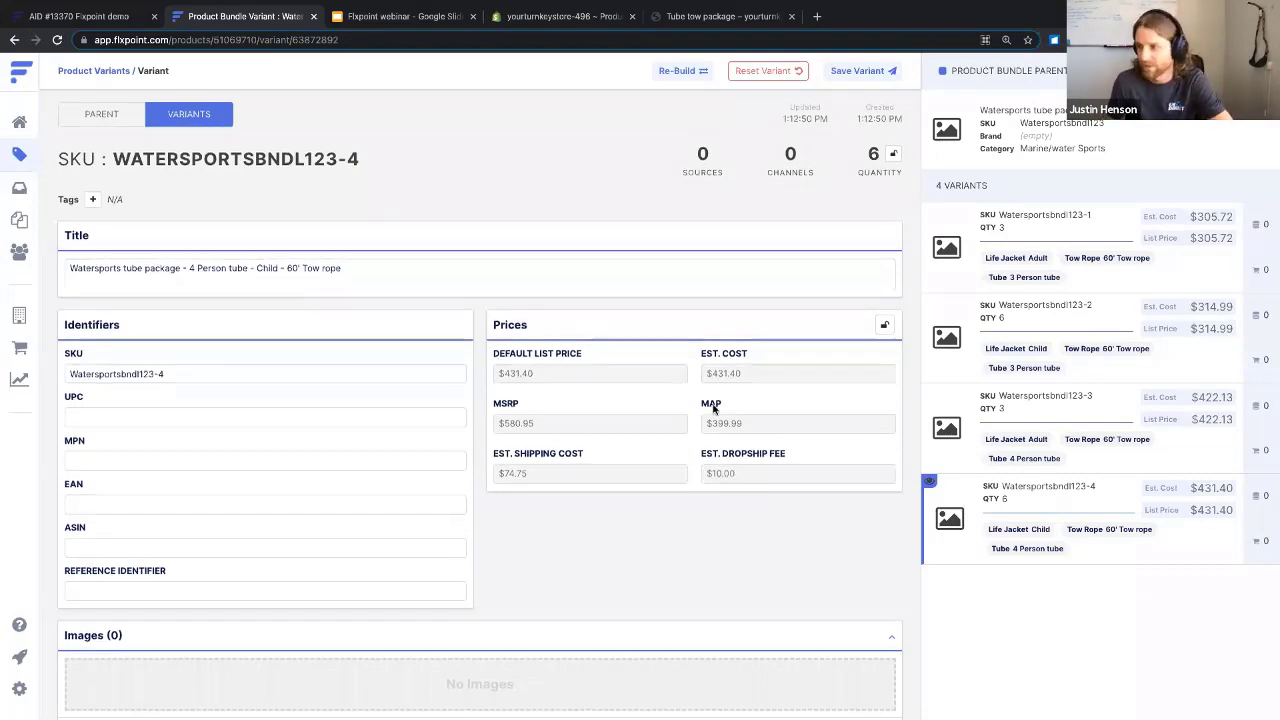
{"action": "scroll", "coordinate": [713, 408], "scroll_direction": "down", "scroll_amount": 5}
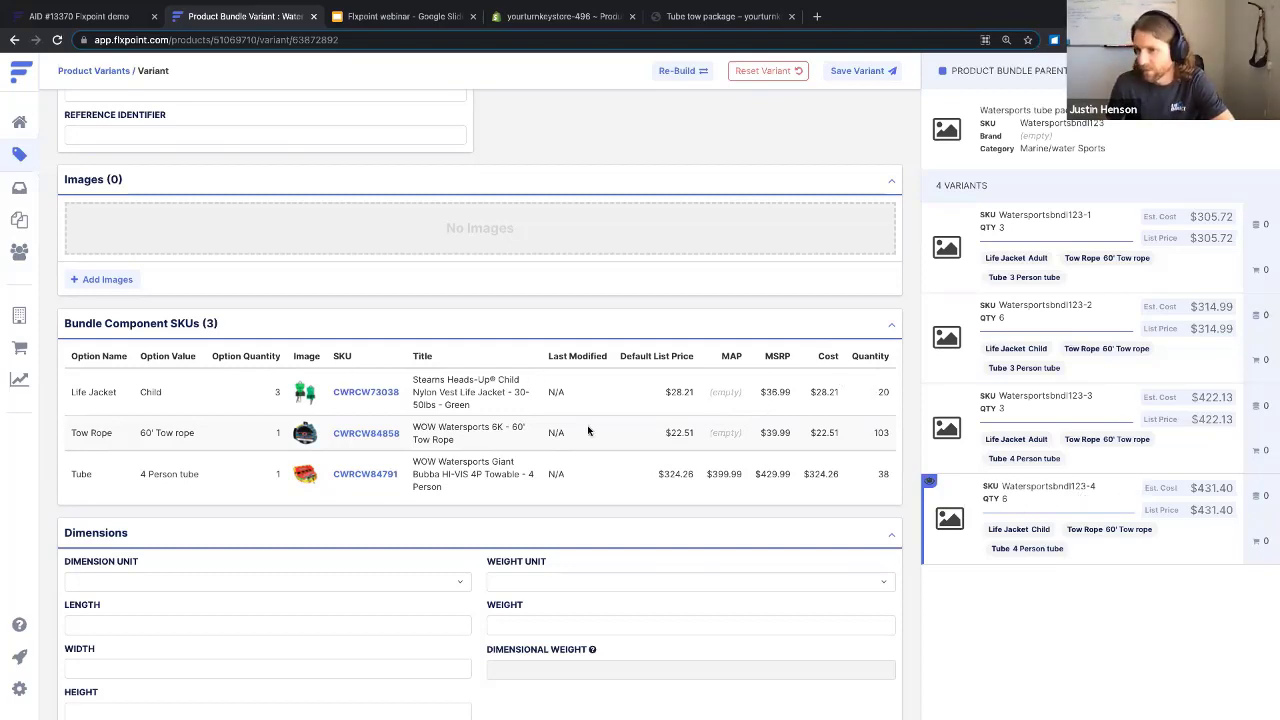
Switch to Watersportsbndl123-3 and scroll back up to its $422.13 list price and other prices.
{"action": "left_click", "coordinate": [1023, 413]}
{"action": "scroll", "coordinate": [591, 480], "scroll_direction": "down", "scroll_amount": 5}
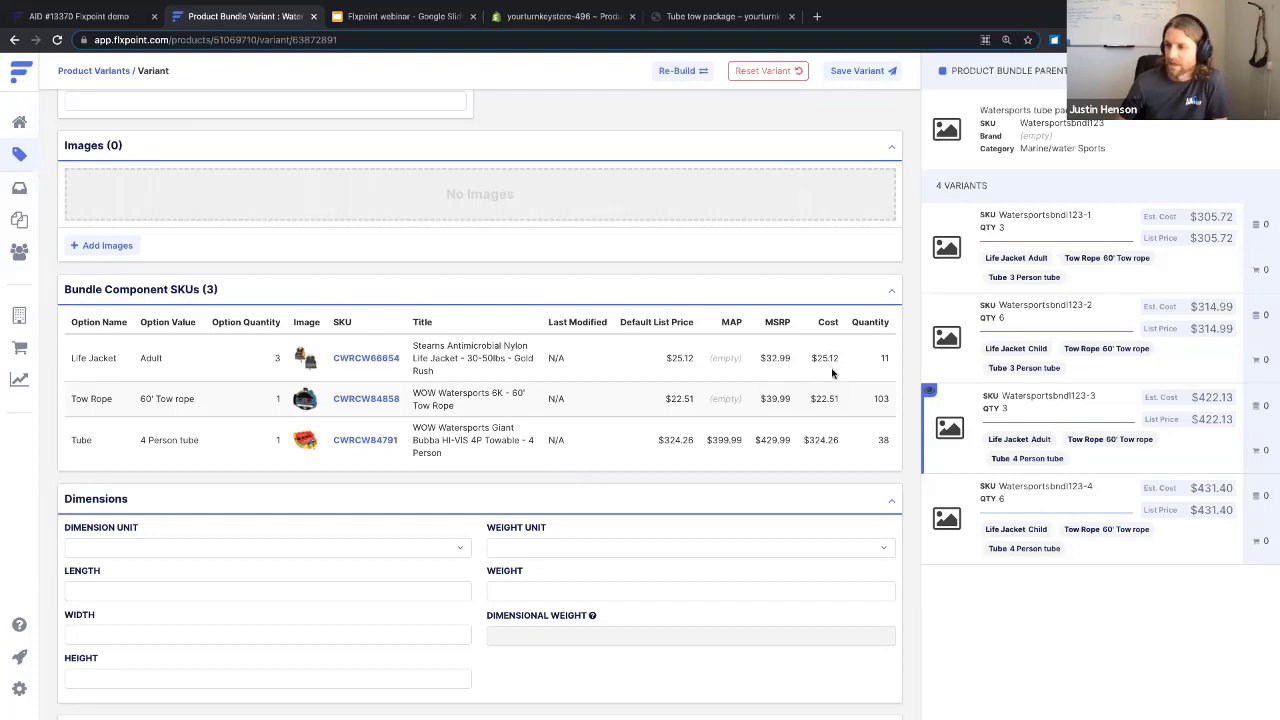
{"action": "scroll", "coordinate": [797, 390], "scroll_direction": "up", "scroll_amount": 2}
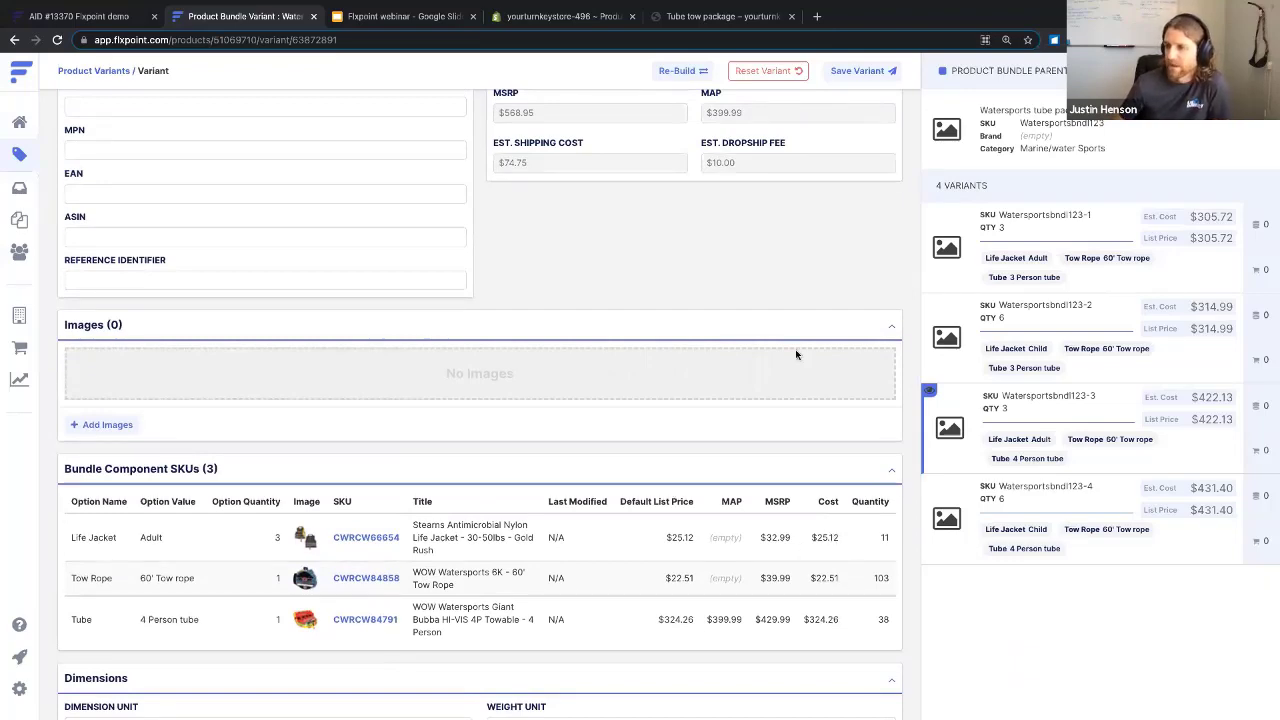
{"action": "scroll", "coordinate": [797, 354], "scroll_direction": "up", "scroll_amount": 2}
{"action": "scroll", "coordinate": [797, 354], "scroll_direction": "up", "scroll_amount": 1}
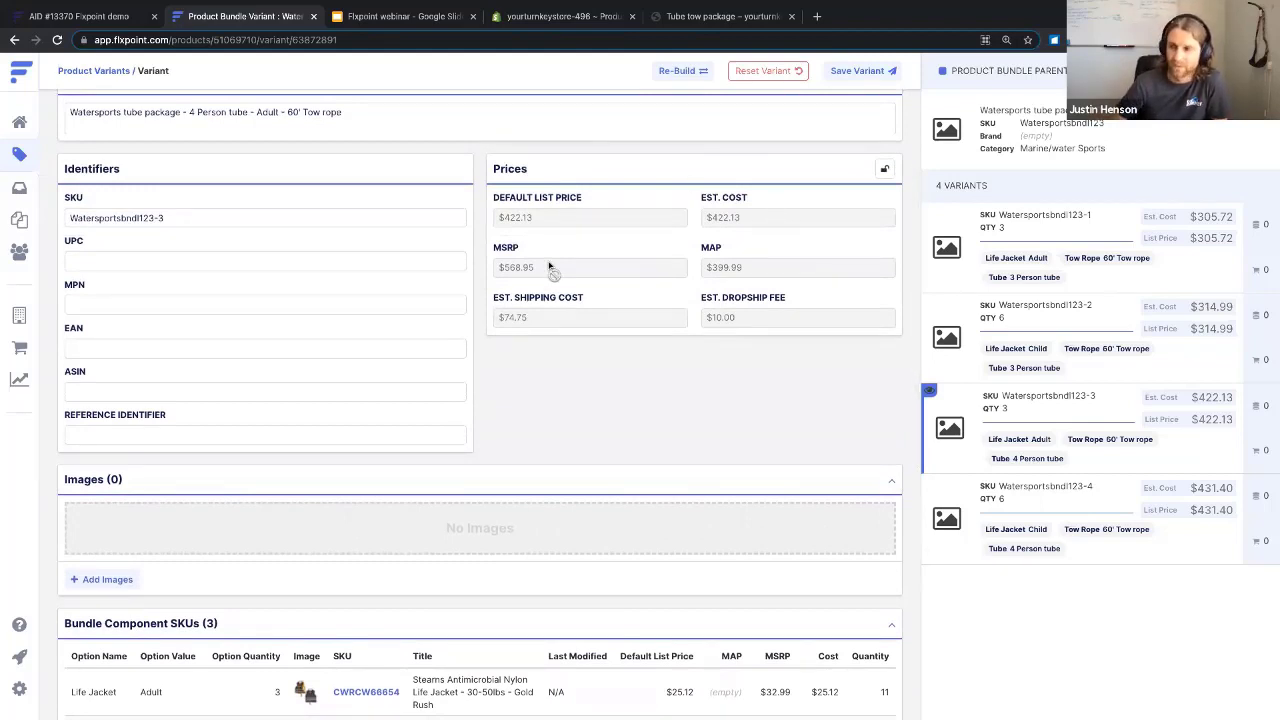
Unlock prices, change the default list price from $422.13 to 350, and save the override.
{"action": "left_click", "coordinate": [884, 172]}
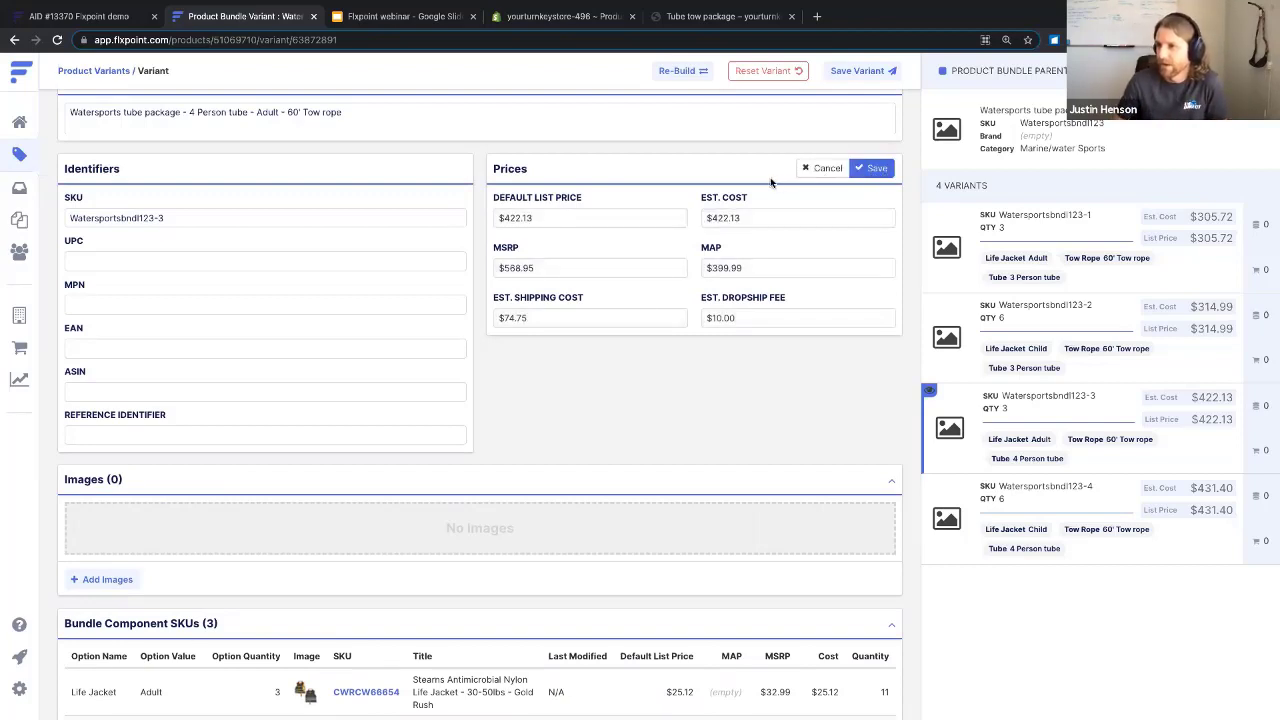
{"action": "left_click", "coordinate": [570, 214]}
{"action": "key", "text": "Tab"}
{"action": "left_click", "coordinate": [545, 218]}
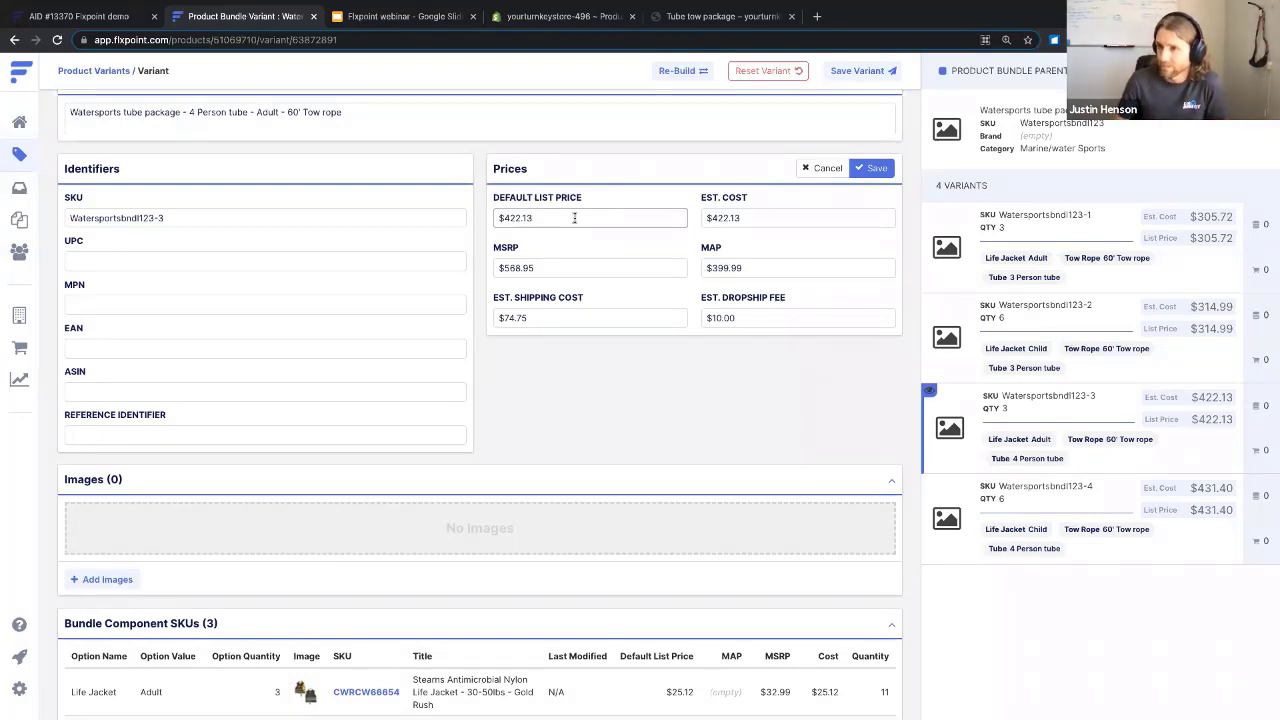
{"action": "left_click_drag", "start_coordinate": [575, 218], "coordinate": [497, 216]}
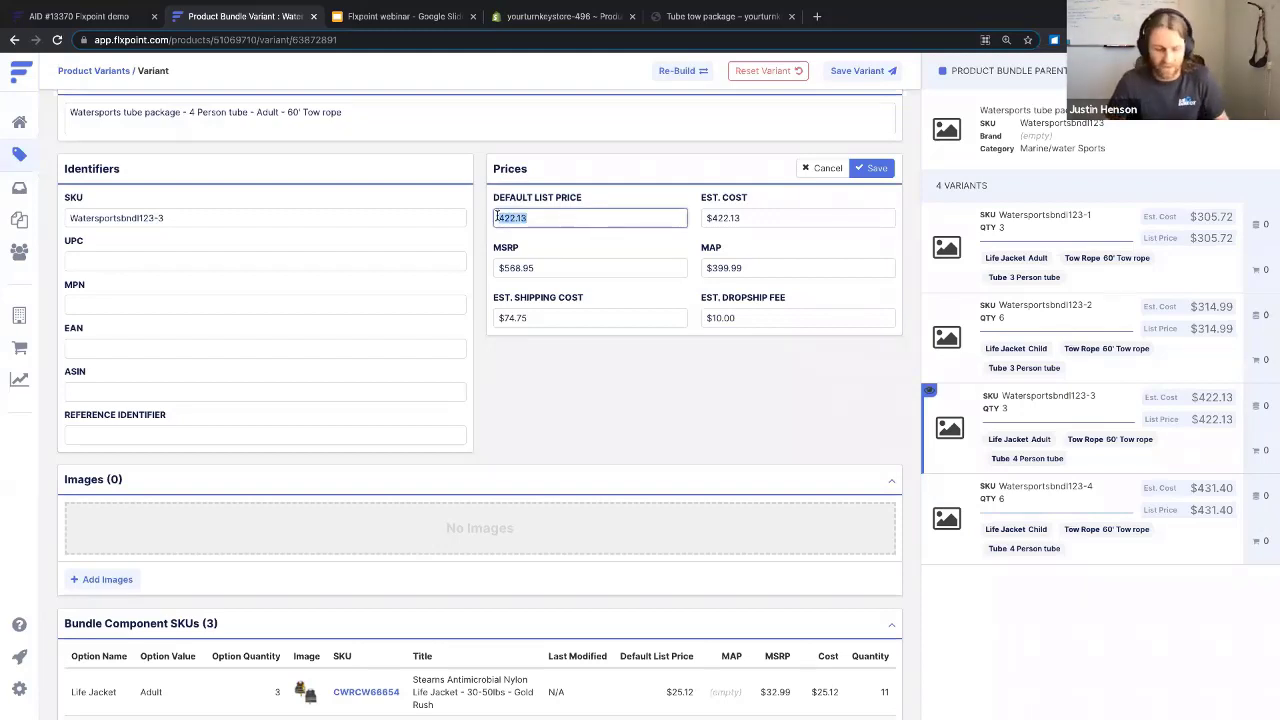
{"action": "type", "text": "350"}
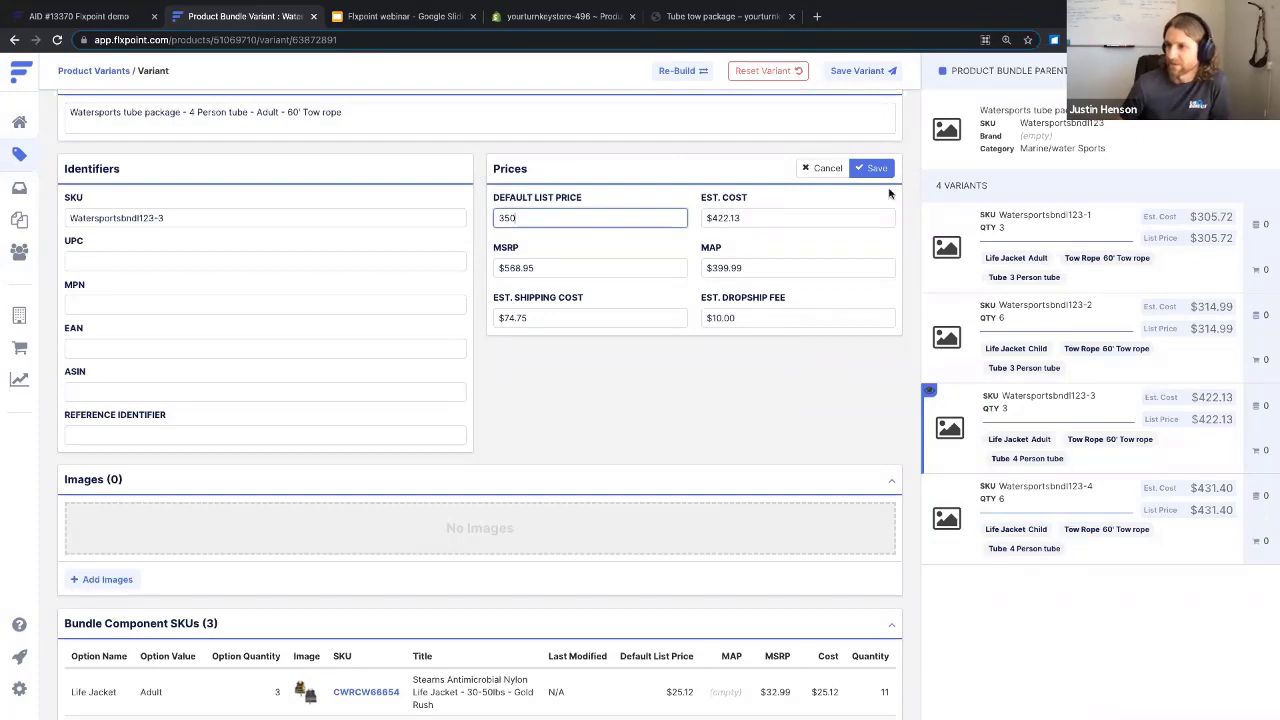
{"action": "left_click", "coordinate": [868, 168]}
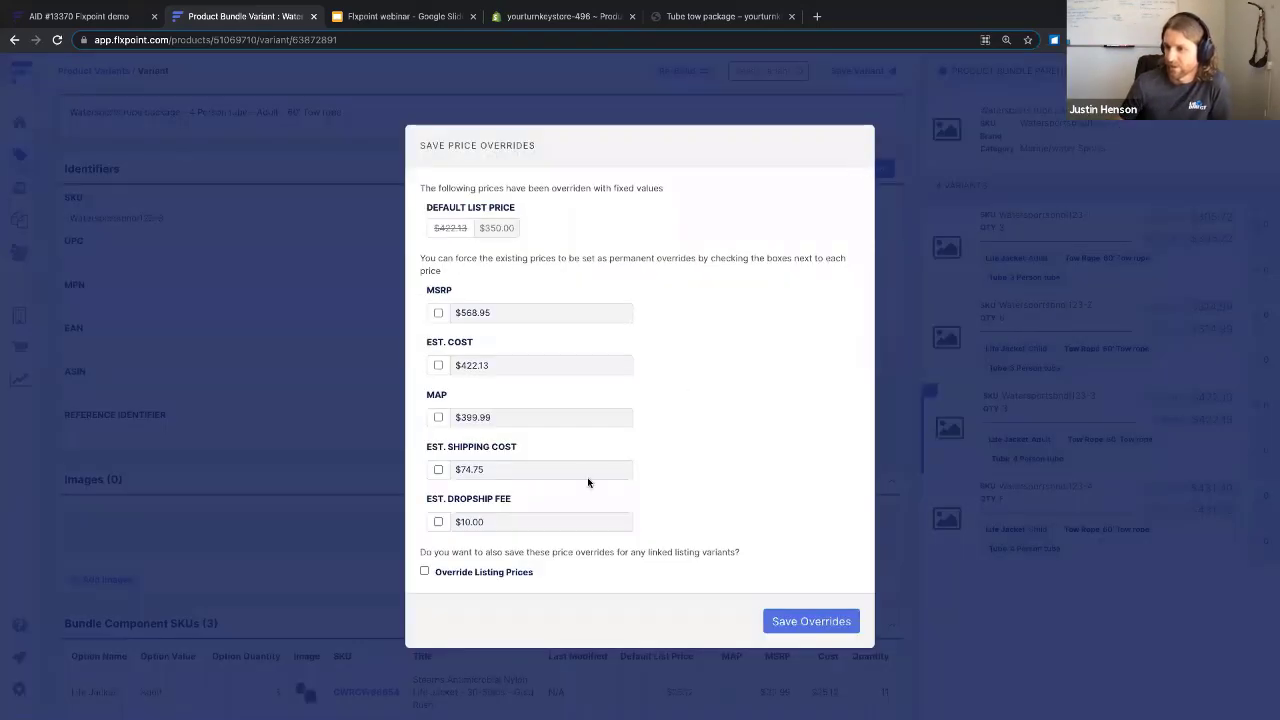
{"action": "left_click", "coordinate": [814, 621]}
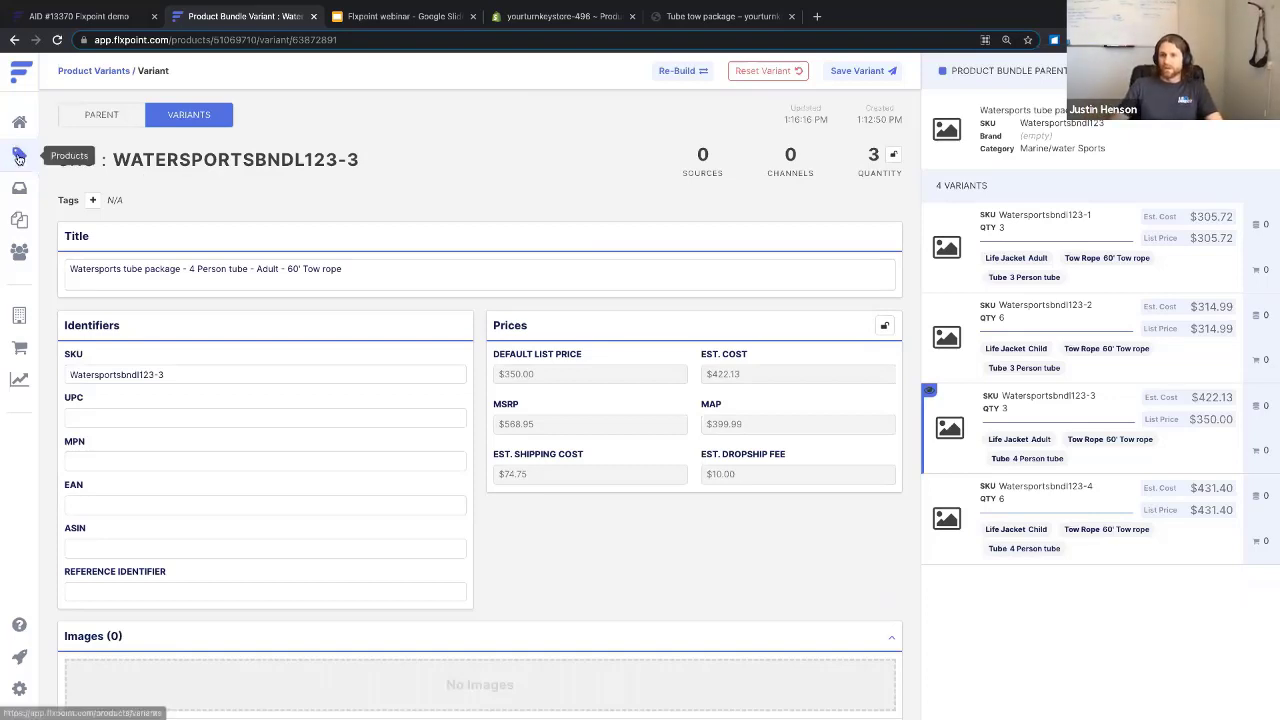
Select the four Watersportsbndl123 variants (-1 to -4) in the Product Variants list.
{"action": "left_click", "coordinate": [18, 151]}
{"action": "left_click", "coordinate": [473, 17]}
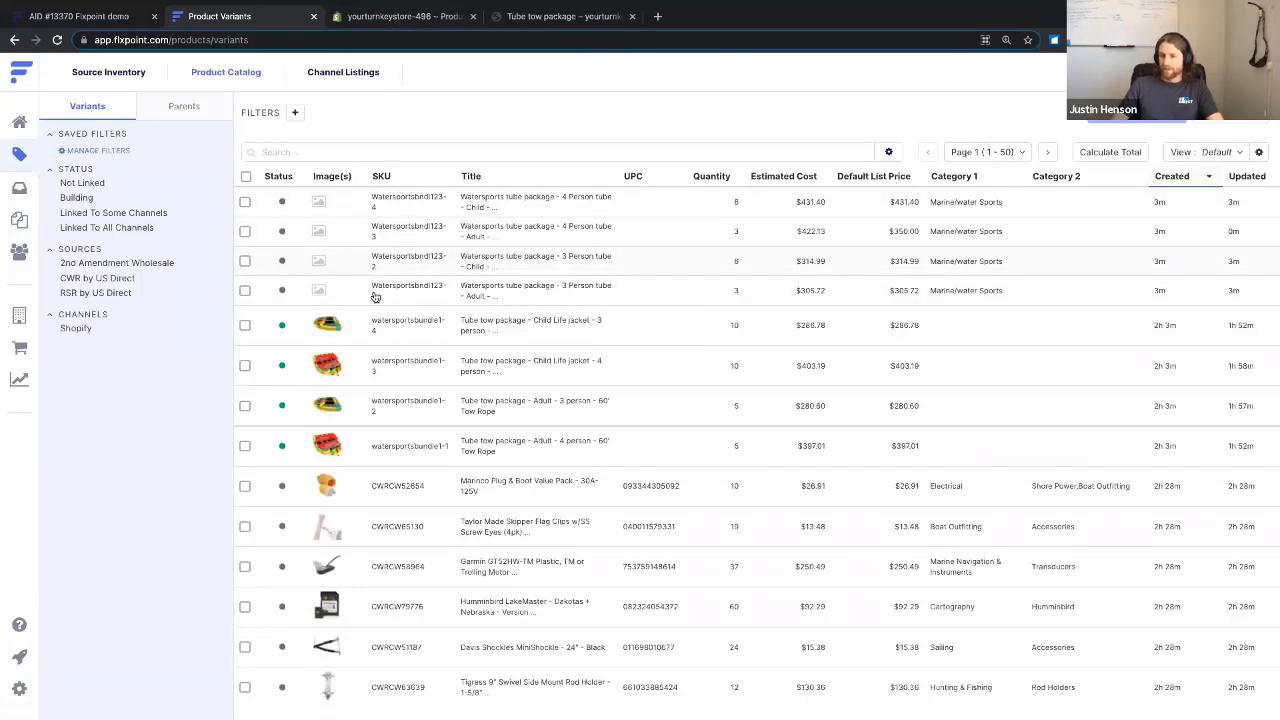
{"action": "left_click", "coordinate": [244, 202]}
{"action": "left_click", "coordinate": [244, 231]}
{"action": "left_click", "coordinate": [245, 261]}
{"action": "left_click", "coordinate": [244, 291]}
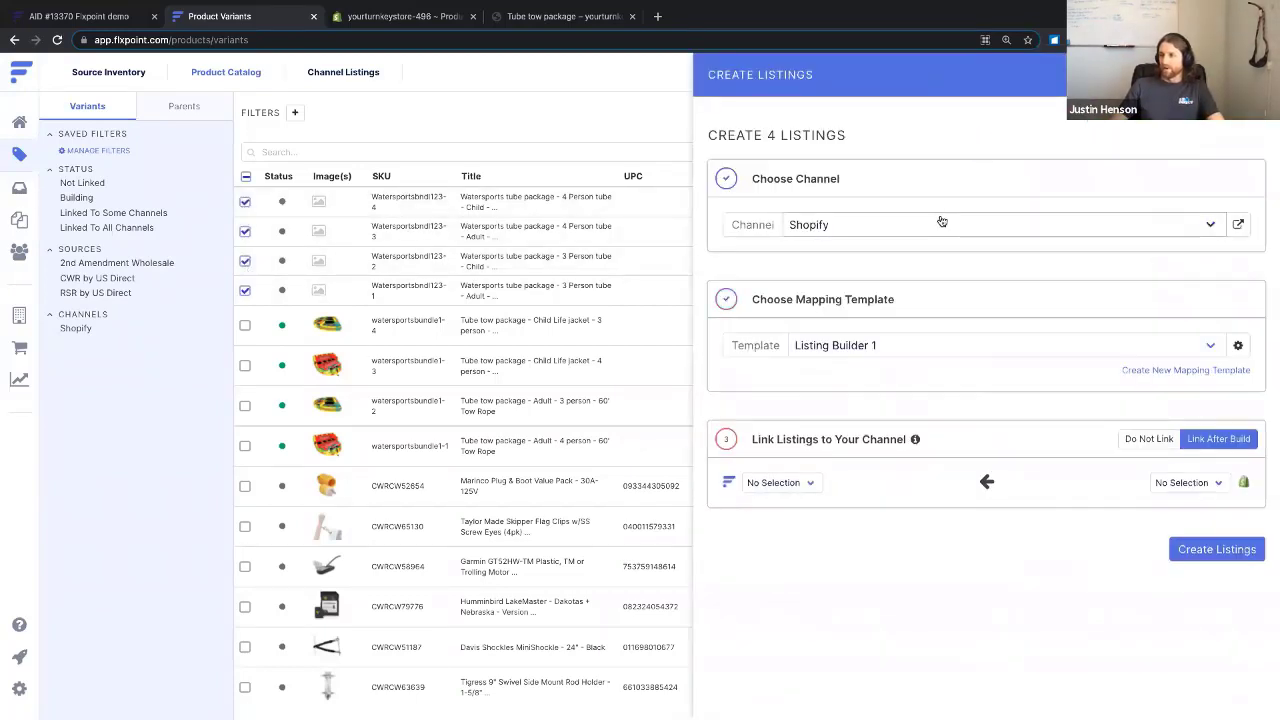
Create Shopify listings for them with Do Not Link, then view Channel Listings.
{"action": "left_click", "coordinate": [939, 224]}
{"action": "left_click", "coordinate": [935, 225]}
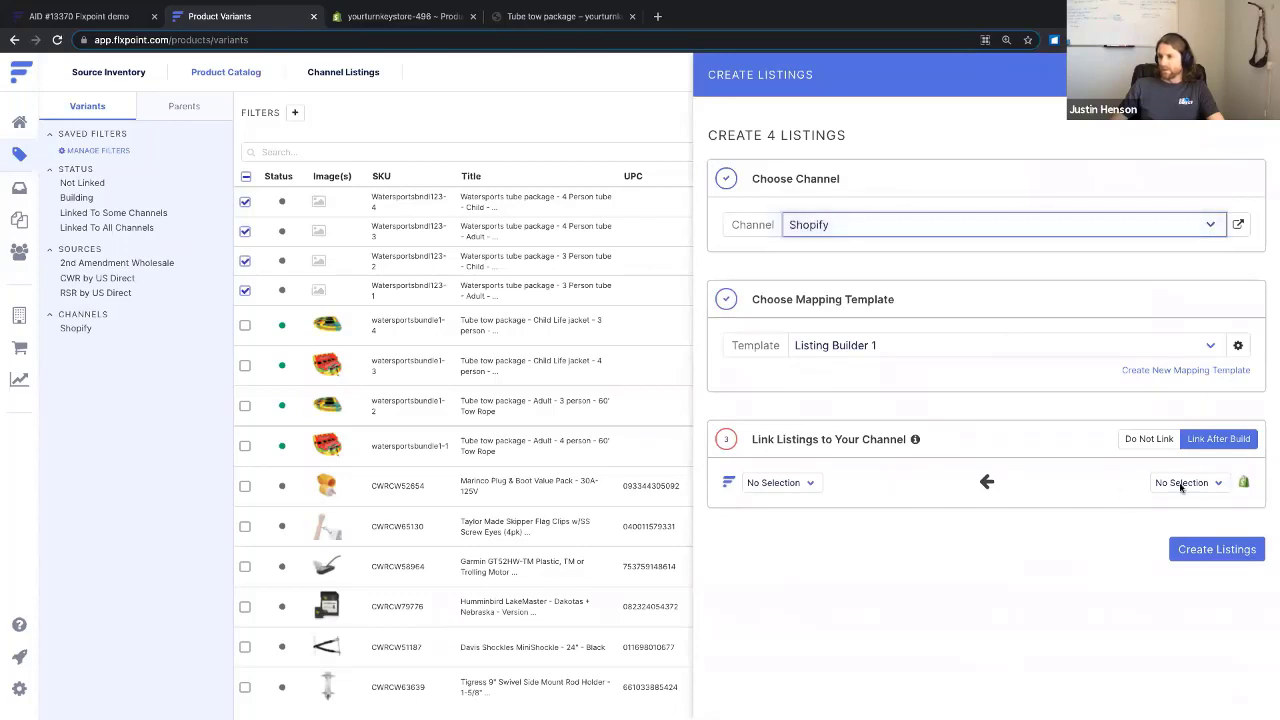
{"action": "left_click", "coordinate": [1150, 441]}
{"action": "left_click", "coordinate": [1220, 500]}
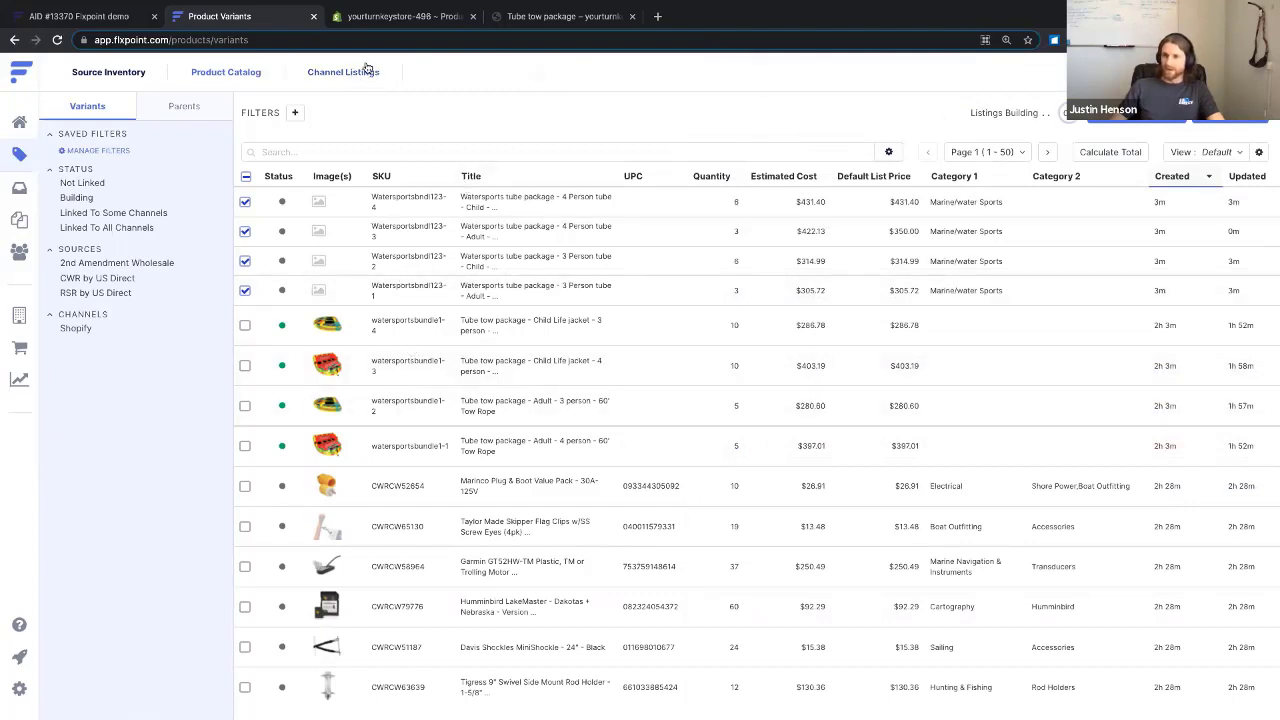
{"action": "left_click", "coordinate": [366, 70]}
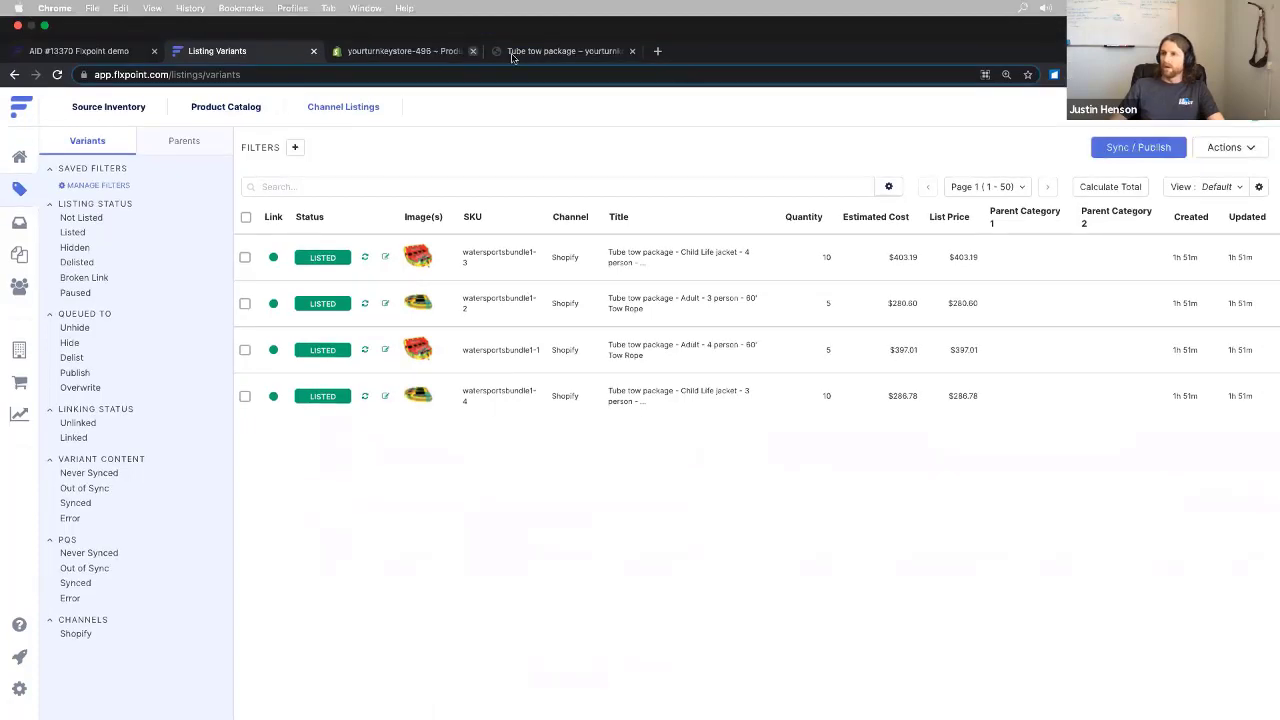
On the Tube tow package preview, try the tow rope, life jacket and tube size options.
{"action": "left_click", "coordinate": [537, 58]}
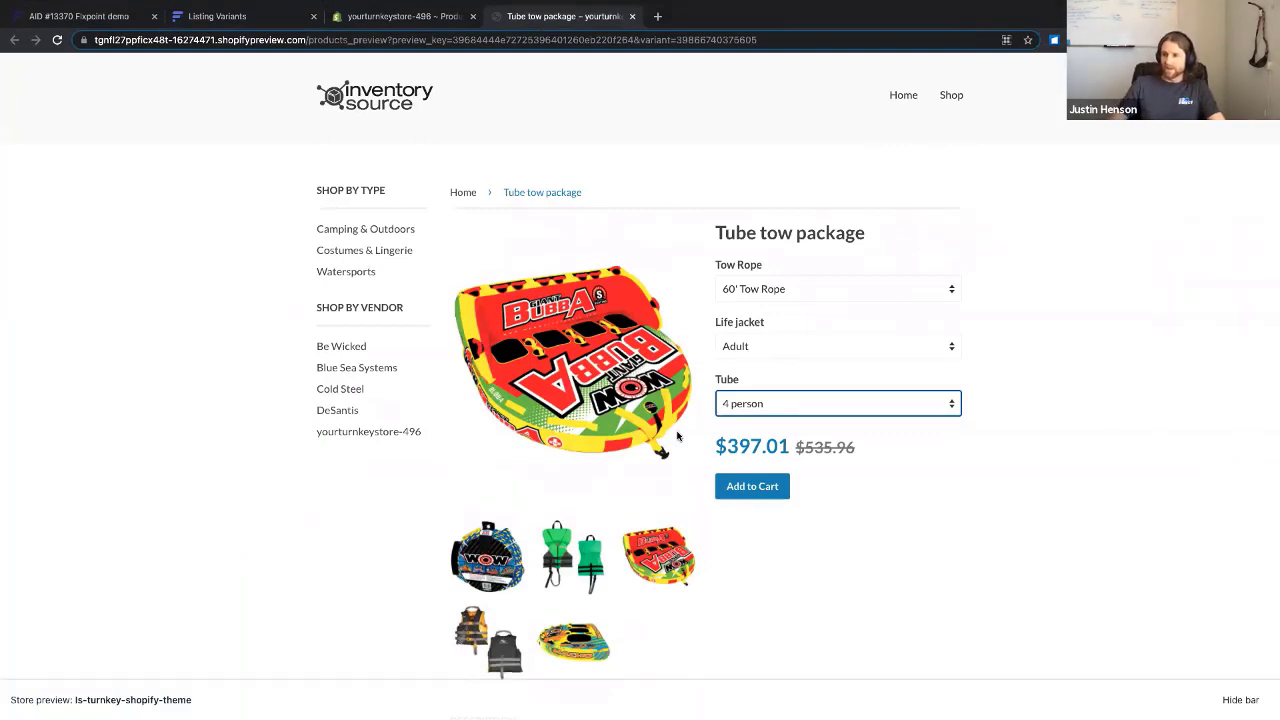
{"action": "left_click", "coordinate": [820, 292]}
{"action": "left_click", "coordinate": [817, 291]}
{"action": "left_click", "coordinate": [803, 346]}
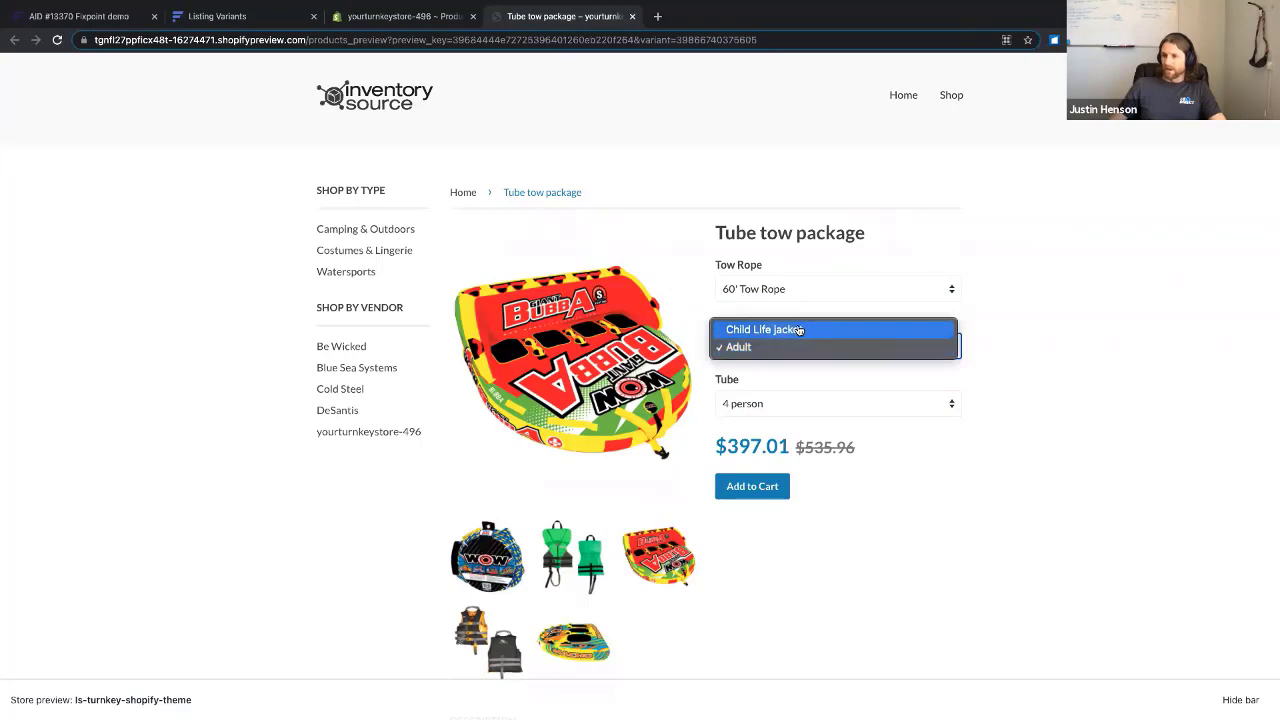
{"action": "left_click", "coordinate": [800, 330]}
{"action": "left_click", "coordinate": [801, 346]}
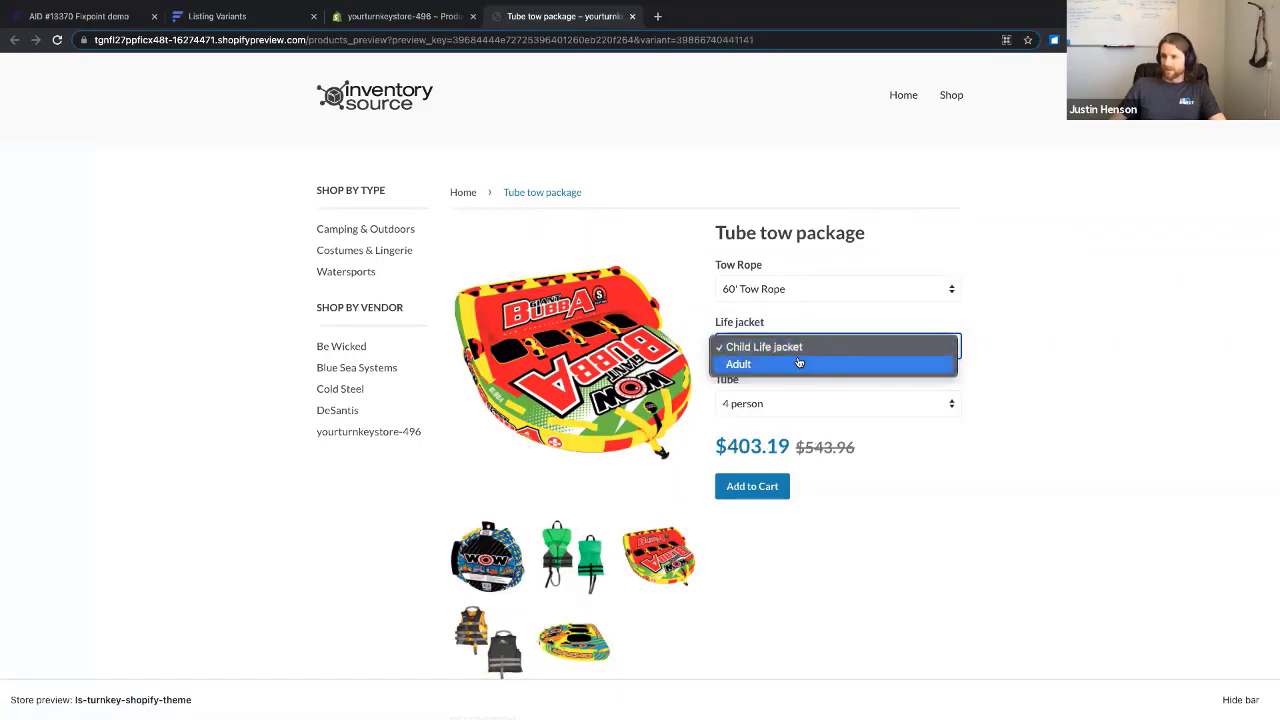
{"action": "left_click", "coordinate": [799, 365]}
{"action": "left_click", "coordinate": [779, 398]}
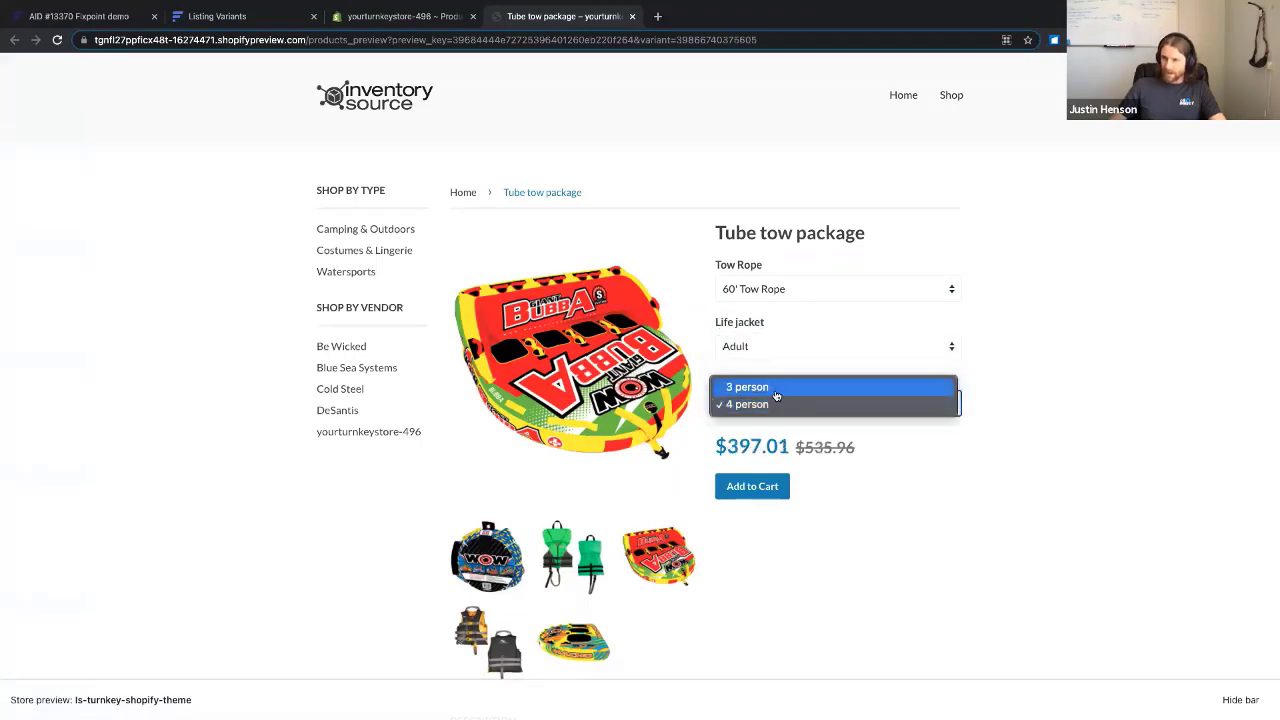
{"action": "left_click", "coordinate": [776, 387]}
{"action": "left_click", "coordinate": [776, 400]}
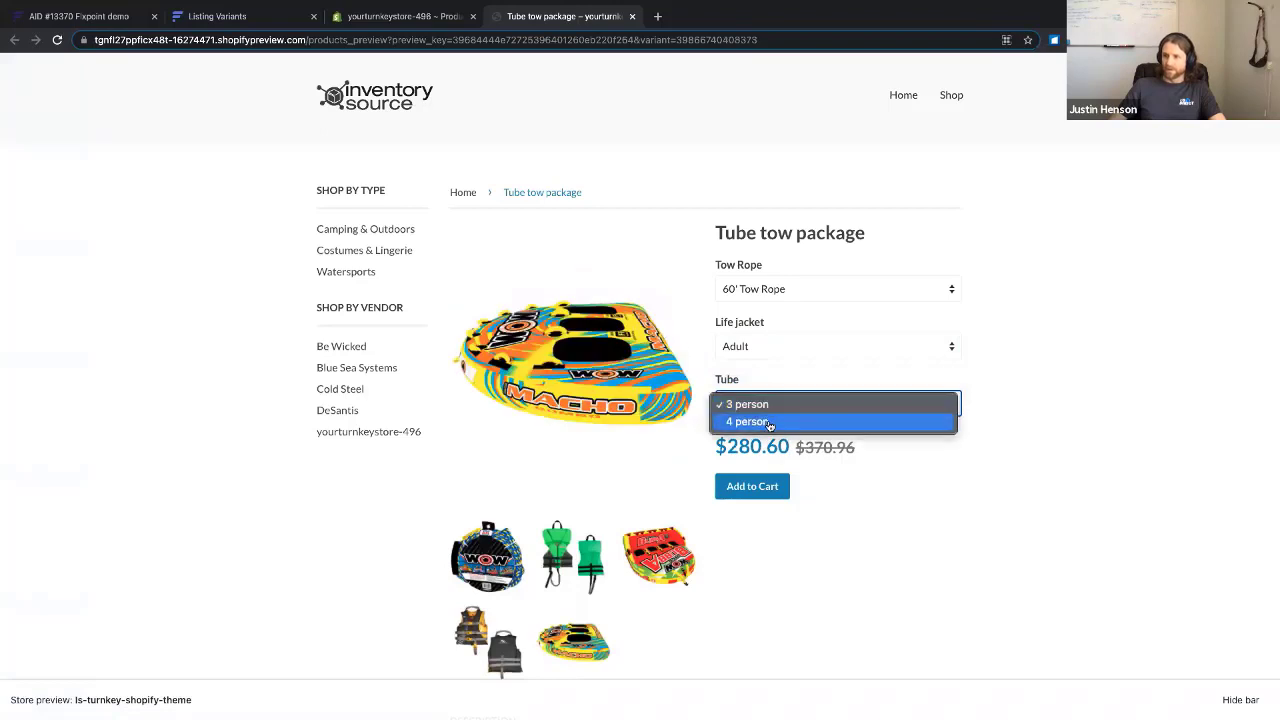
{"action": "left_click", "coordinate": [766, 423]}
Note the $397.01 price, then choose 3 person tube, Child Life jacket and 60' Tow Rope.
{"action": "left_click_drag", "start_coordinate": [722, 450], "coordinate": [795, 451]}
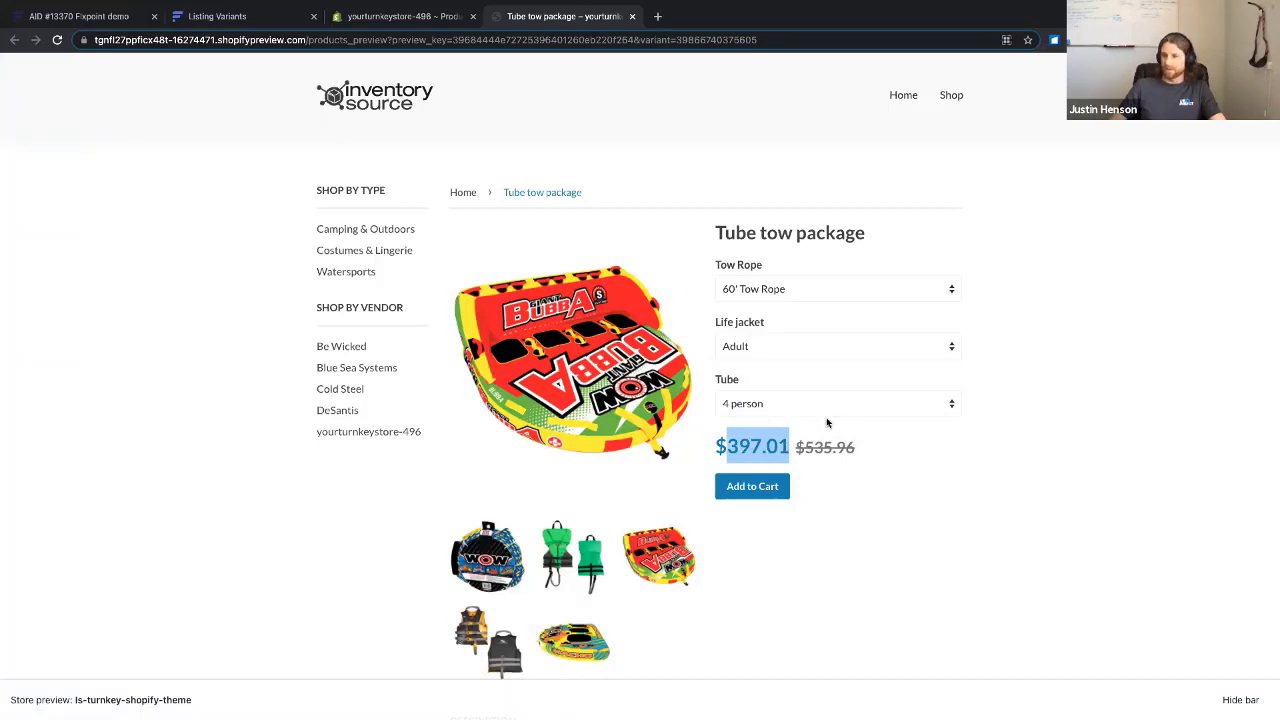
{"action": "left_click", "coordinate": [826, 423]}
{"action": "left_click", "coordinate": [810, 403]}
{"action": "left_click", "coordinate": [808, 397]}
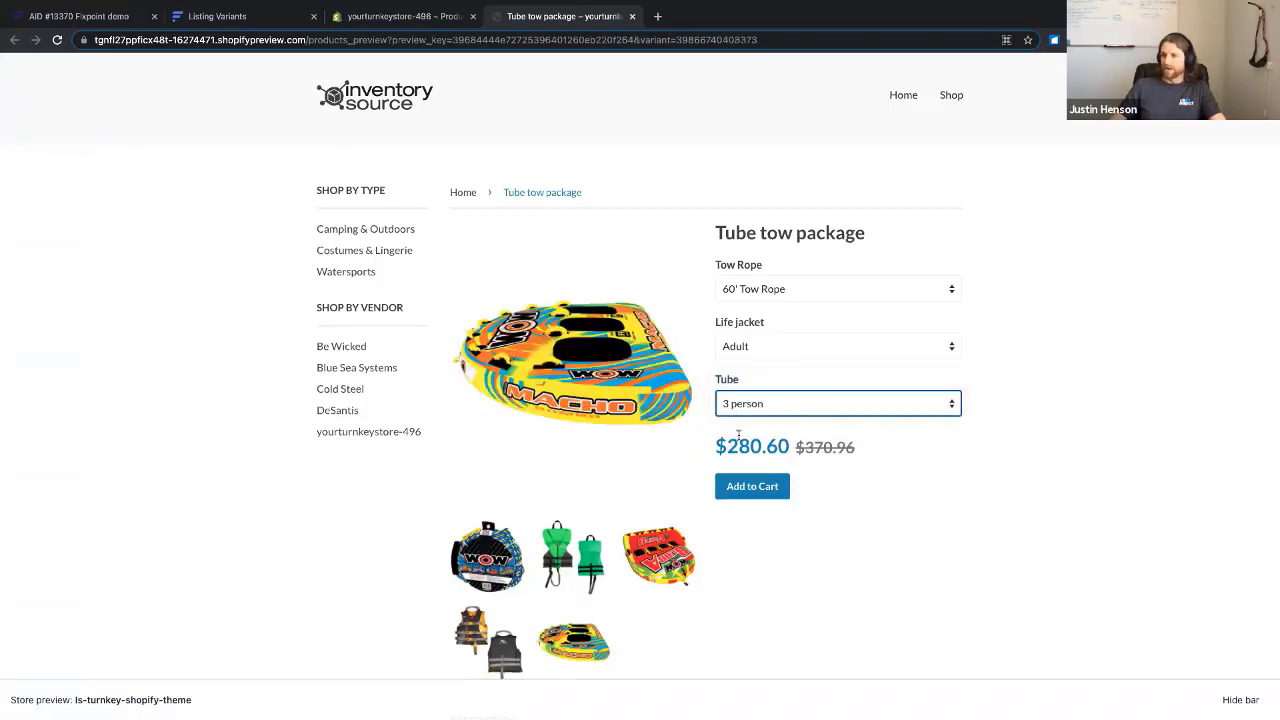
{"action": "left_click", "coordinate": [783, 342]}
{"action": "left_click", "coordinate": [786, 330]}
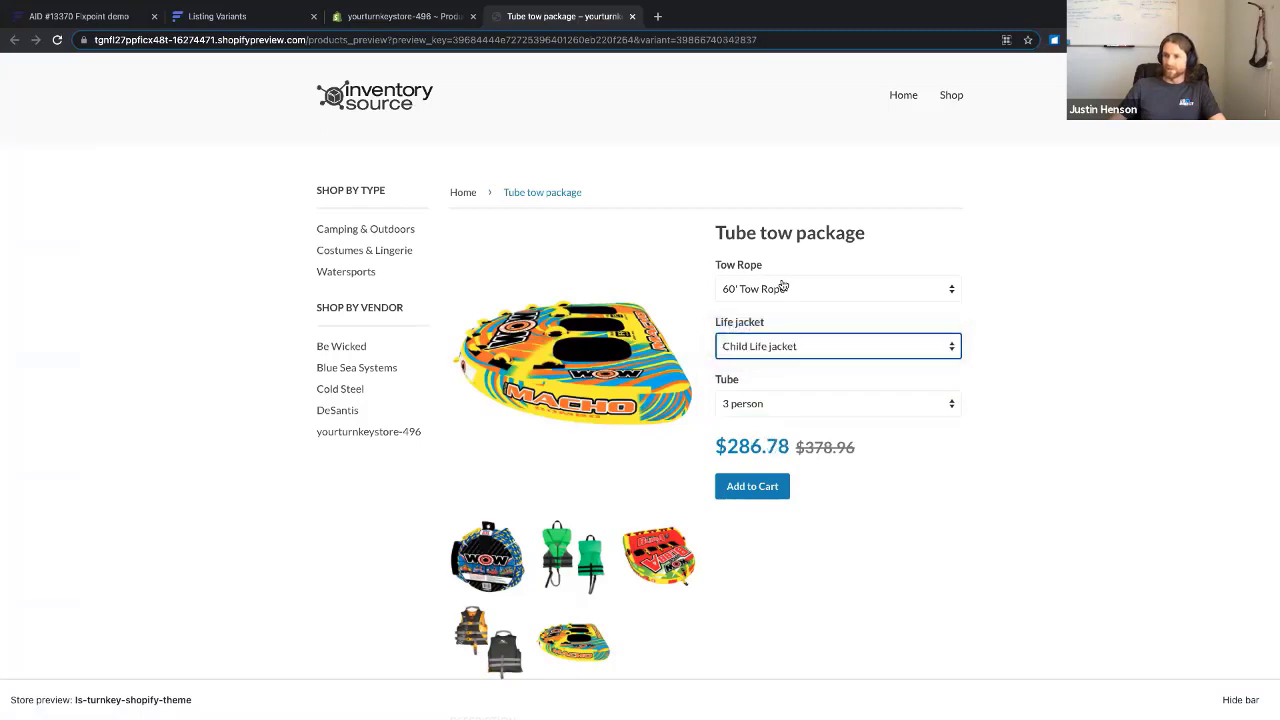
{"action": "left_click", "coordinate": [780, 288]}
{"action": "left_click", "coordinate": [783, 291]}
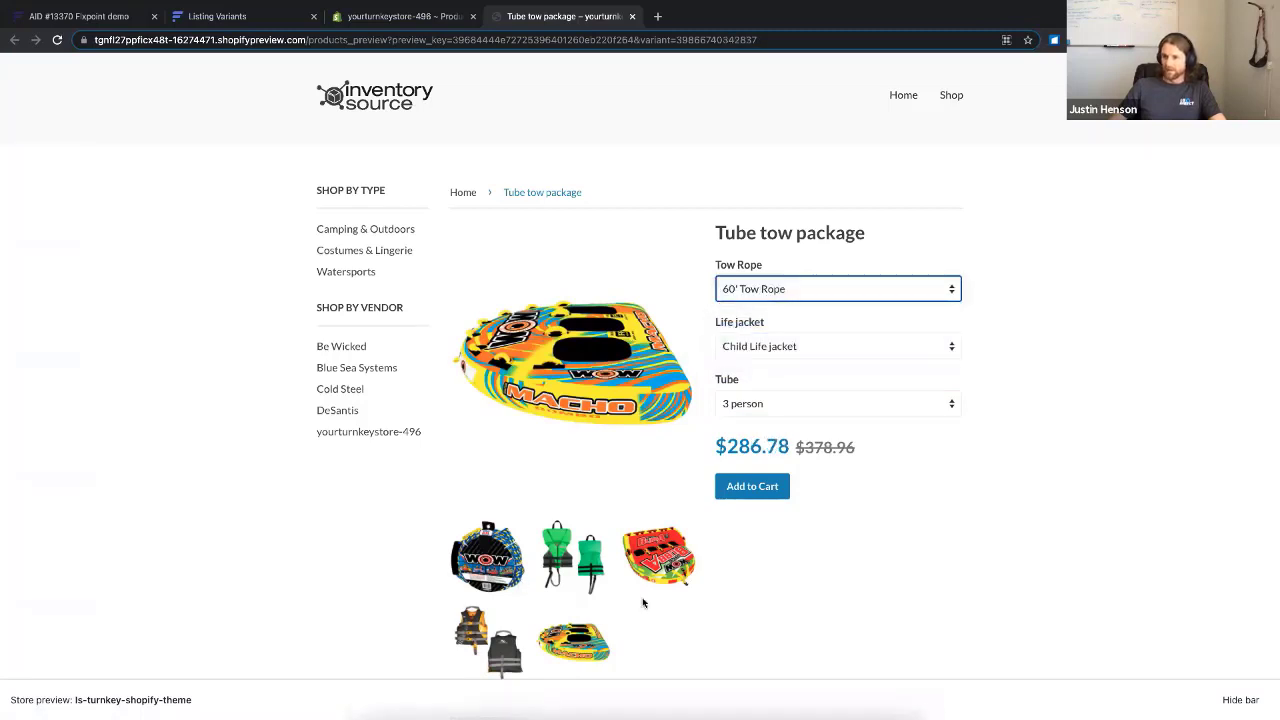
{"action": "scroll", "coordinate": [595, 372], "scroll_direction": "down", "scroll_amount": 2}
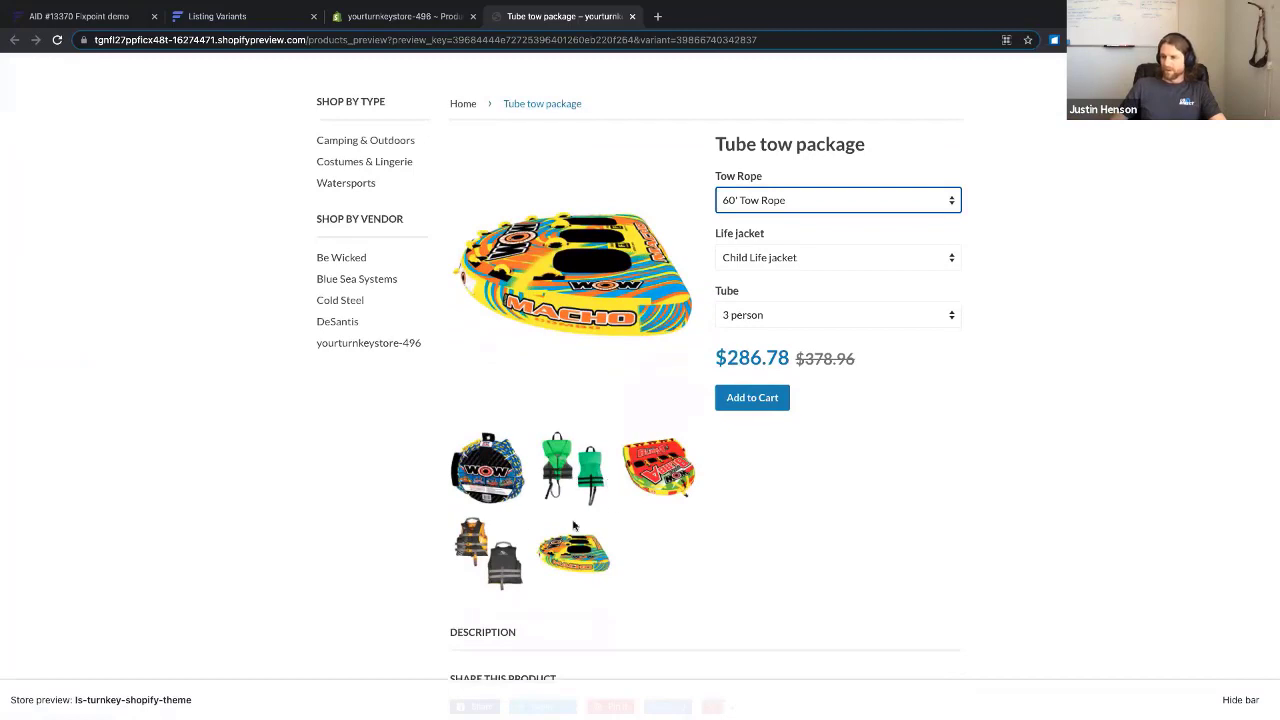
View the tow rope, life jacket and Macho tube product photos.
{"action": "left_click", "coordinate": [496, 489]}
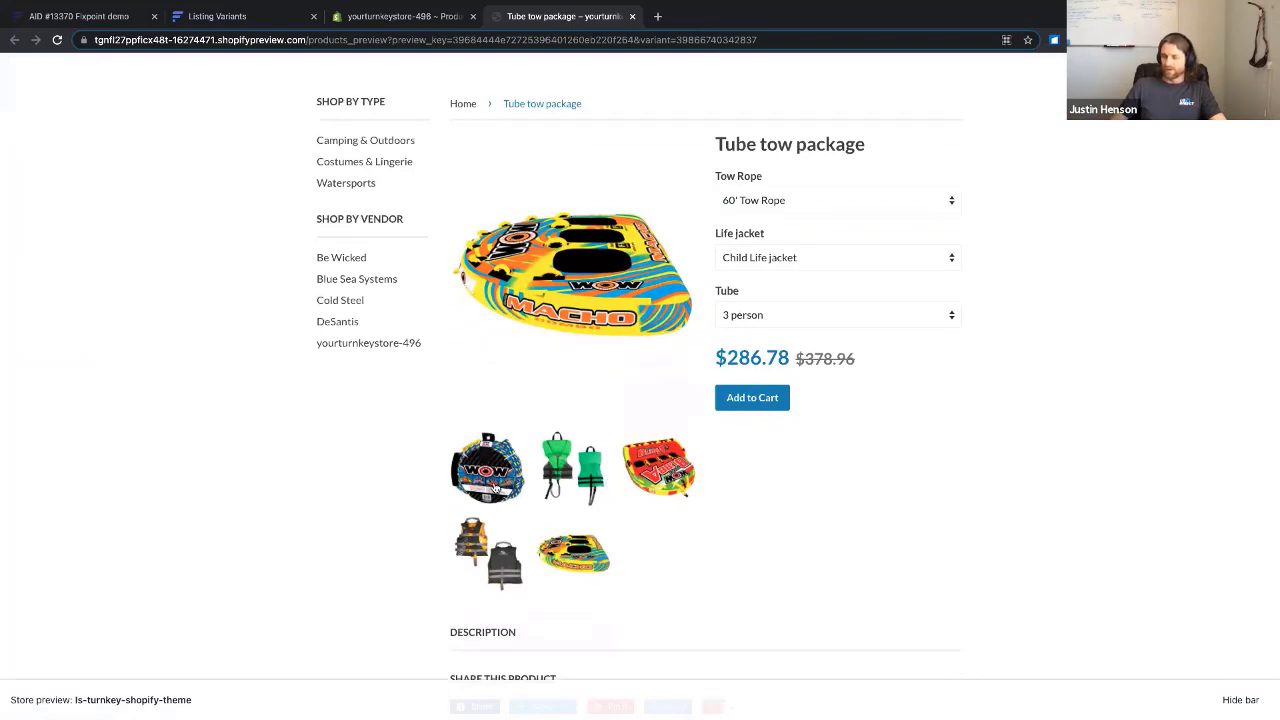
{"action": "left_click", "coordinate": [658, 485]}
{"action": "left_click", "coordinate": [572, 555]}
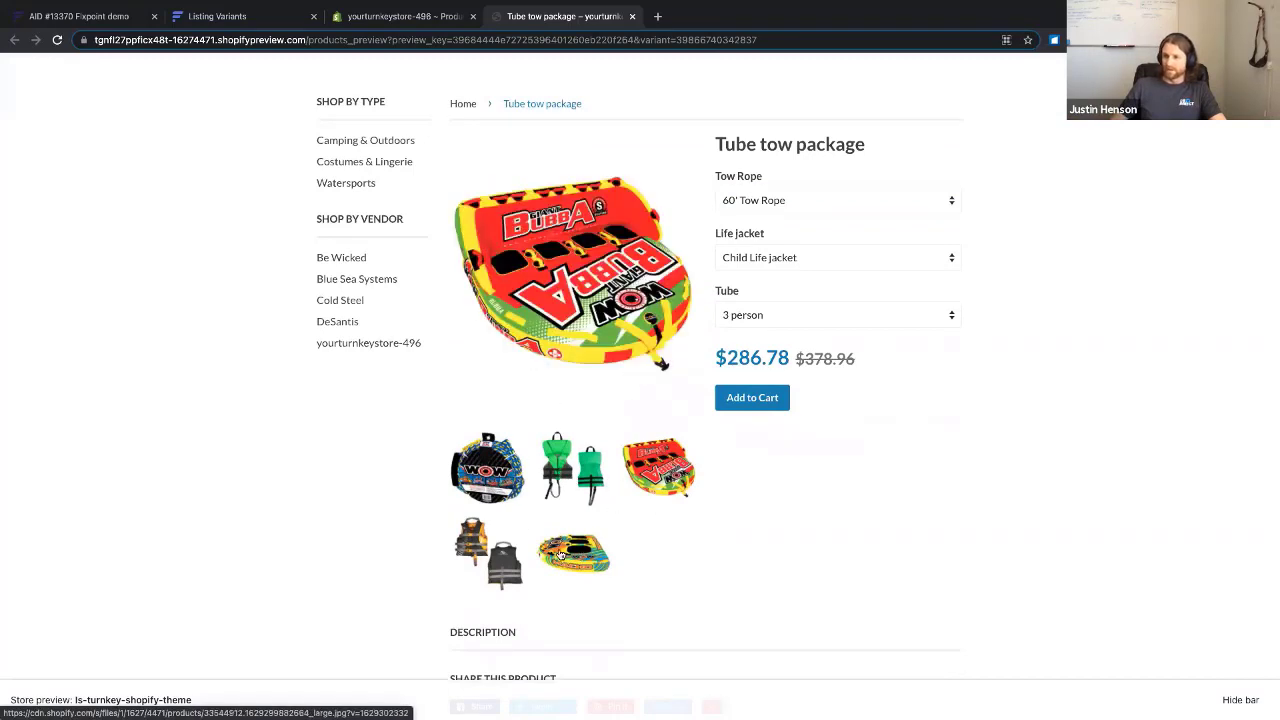
{"action": "left_click", "coordinate": [502, 556]}
{"action": "scroll", "coordinate": [664, 371], "scroll_direction": "down", "scroll_amount": 2}
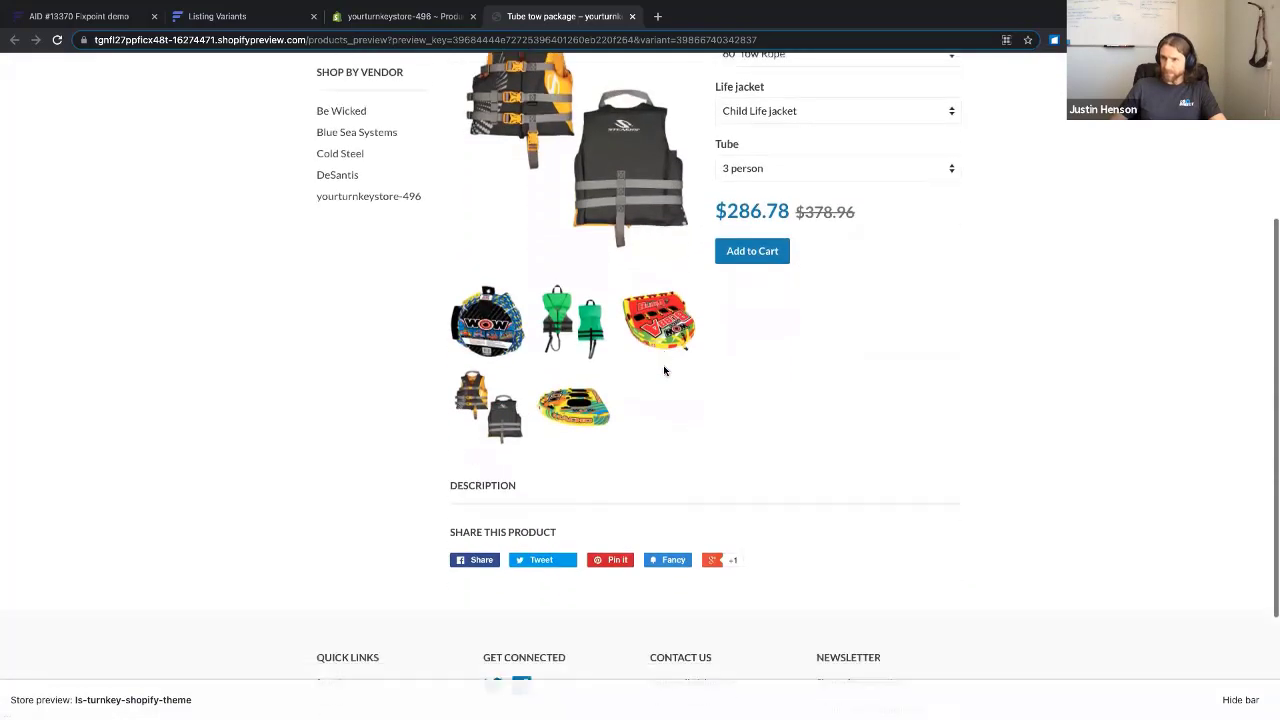
{"action": "scroll", "coordinate": [664, 371], "scroll_direction": "up", "scroll_amount": 3}
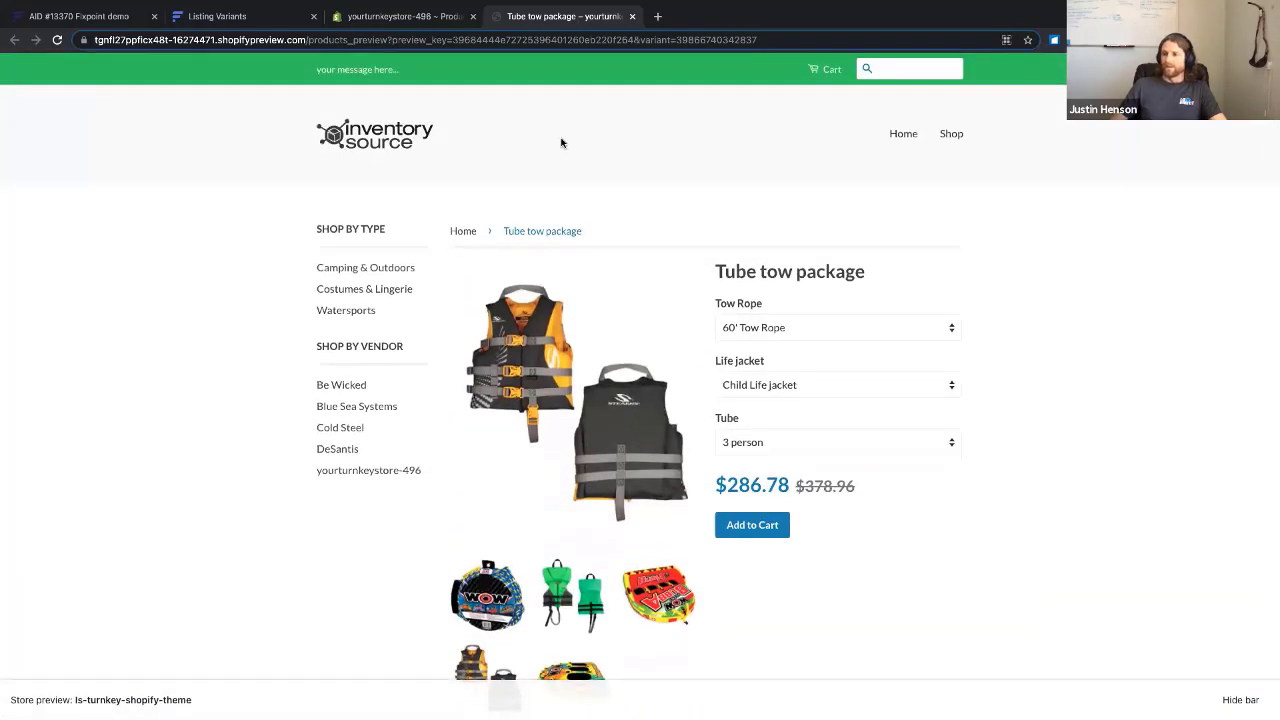
{"action": "scroll", "coordinate": [561, 143], "scroll_direction": "down", "scroll_amount": 1}
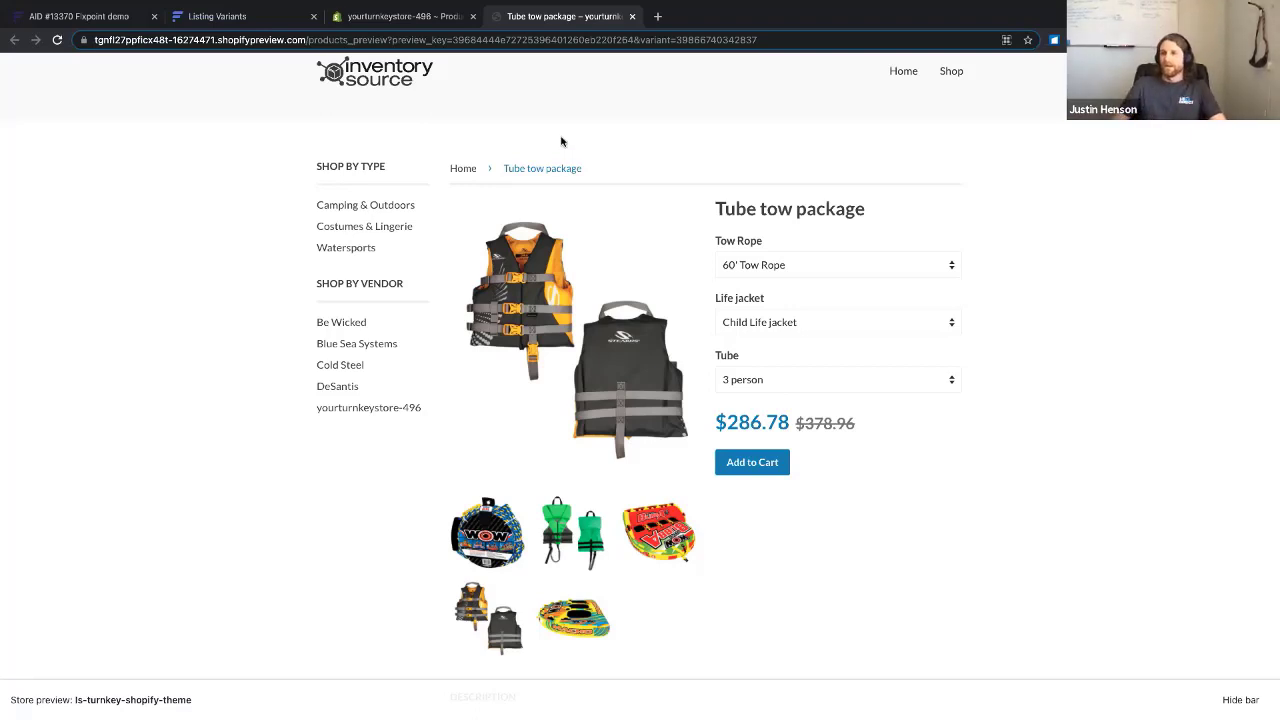
Open the newest Tube tow package order and check its watersportsbundle1-3 SKU and life jacket quantity 2.
{"action": "left_click", "coordinate": [256, 16]}
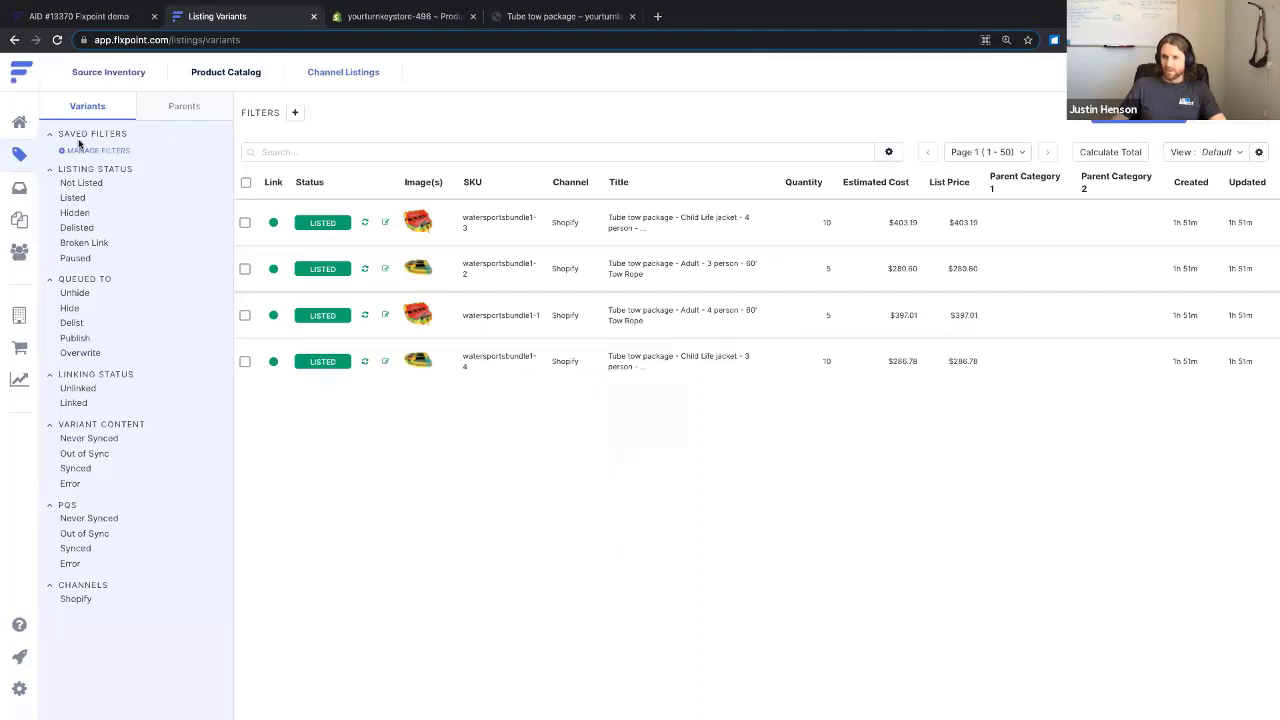
{"action": "left_click", "coordinate": [20, 186]}
{"action": "left_click", "coordinate": [491, 232]}
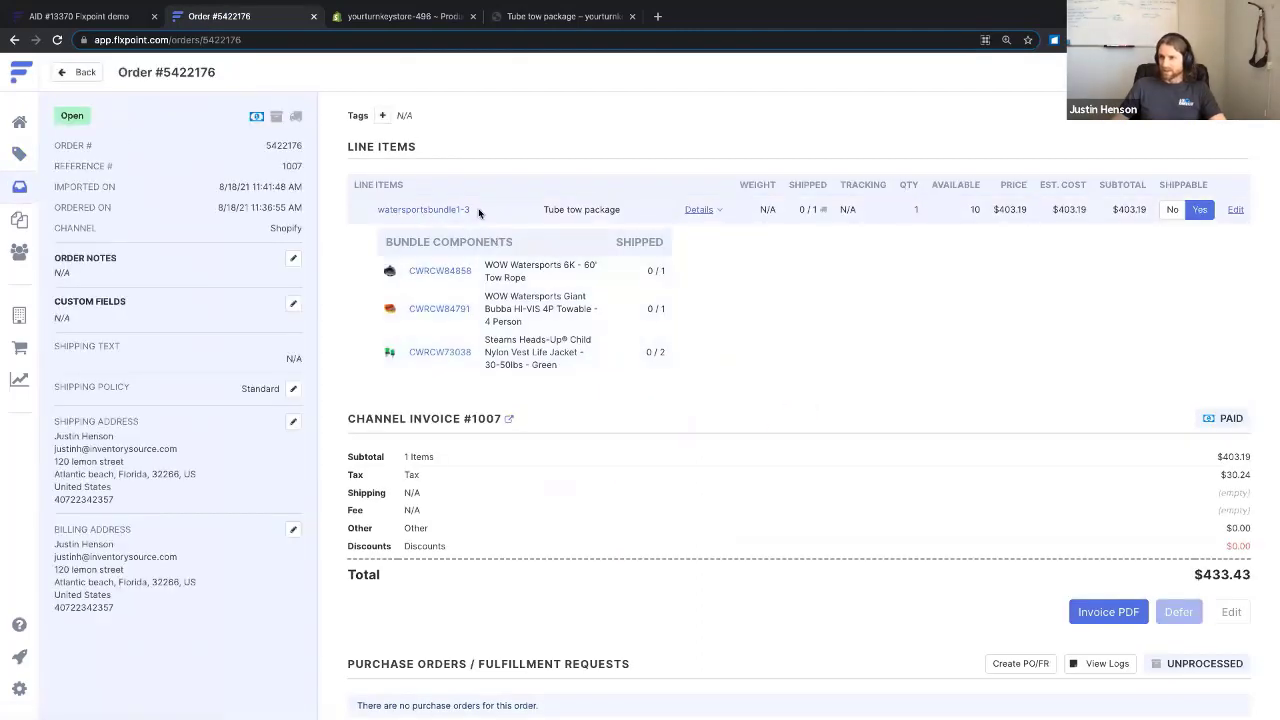
{"action": "left_click_drag", "start_coordinate": [472, 211], "coordinate": [373, 210]}
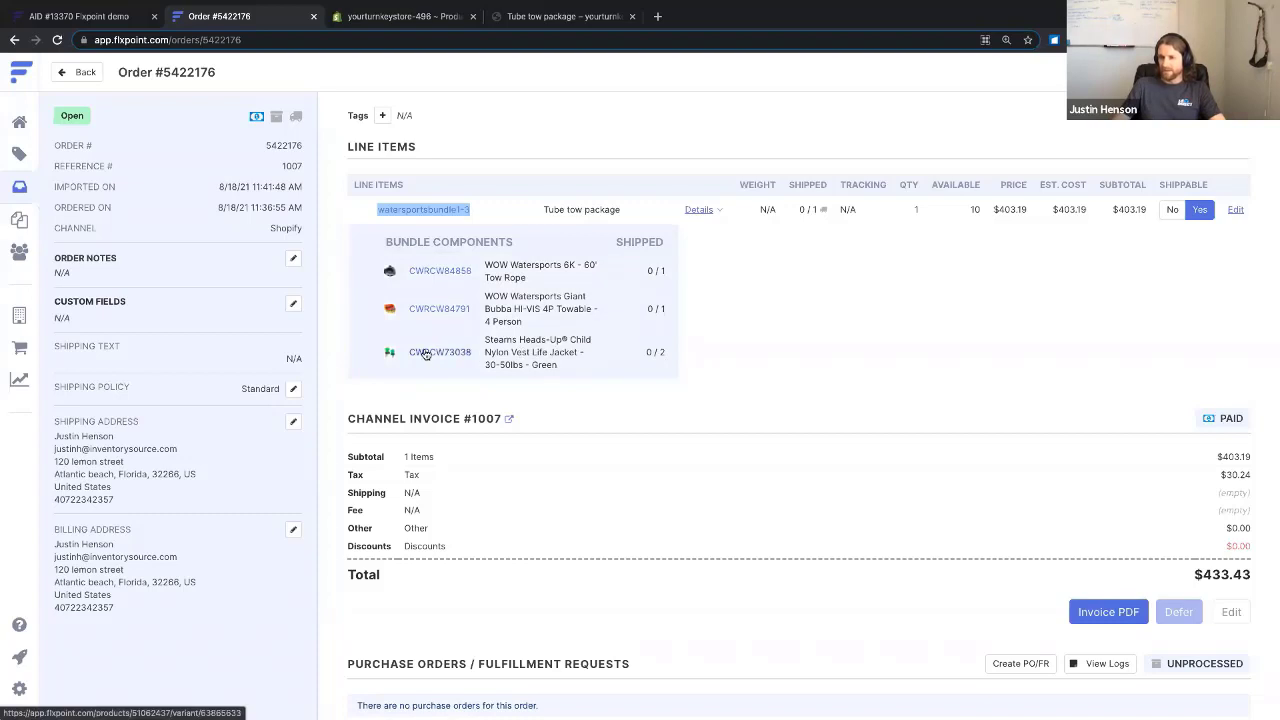
{"action": "left_click", "coordinate": [669, 356]}
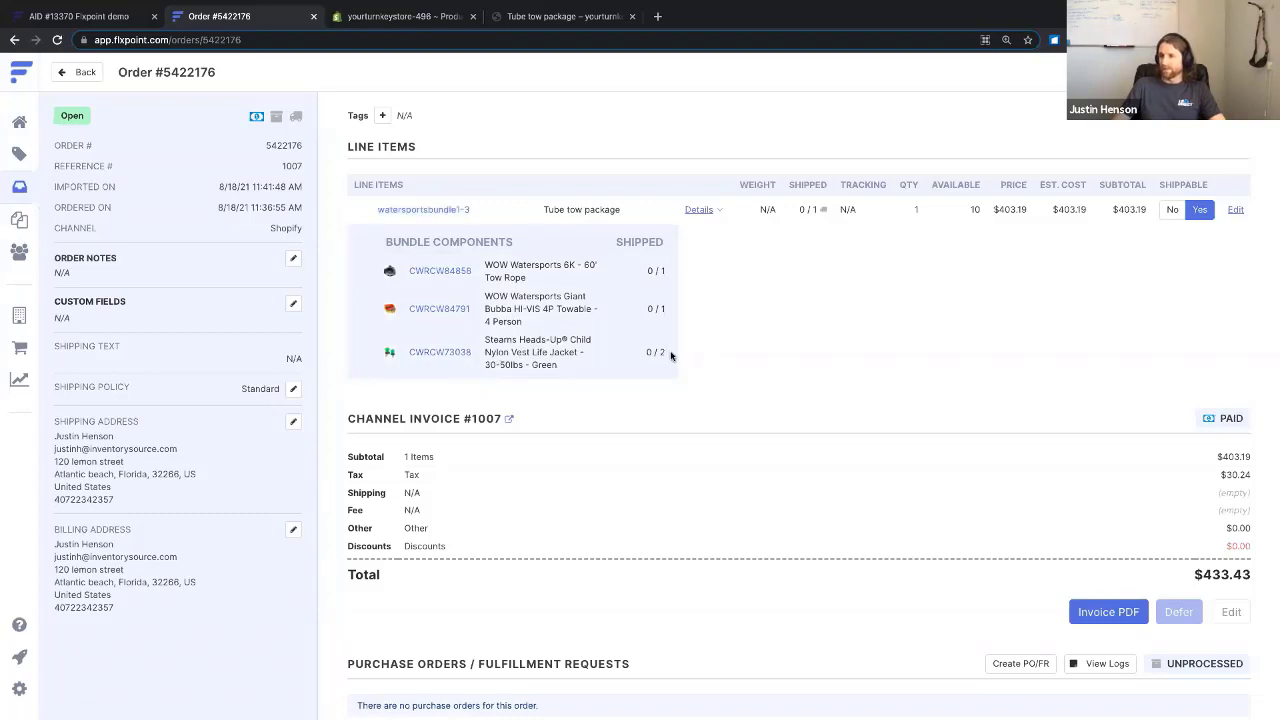
{"action": "left_click_drag", "start_coordinate": [664, 352], "coordinate": [652, 352]}
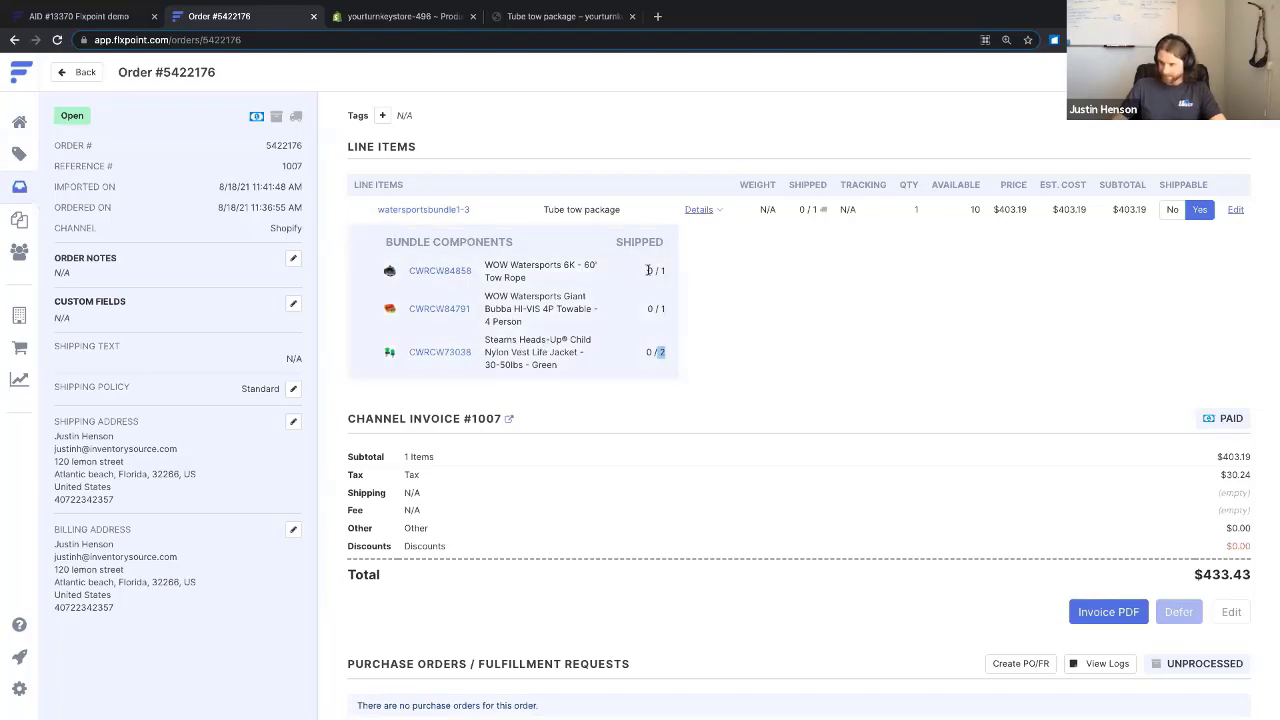
{"action": "left_click", "coordinate": [683, 322]}
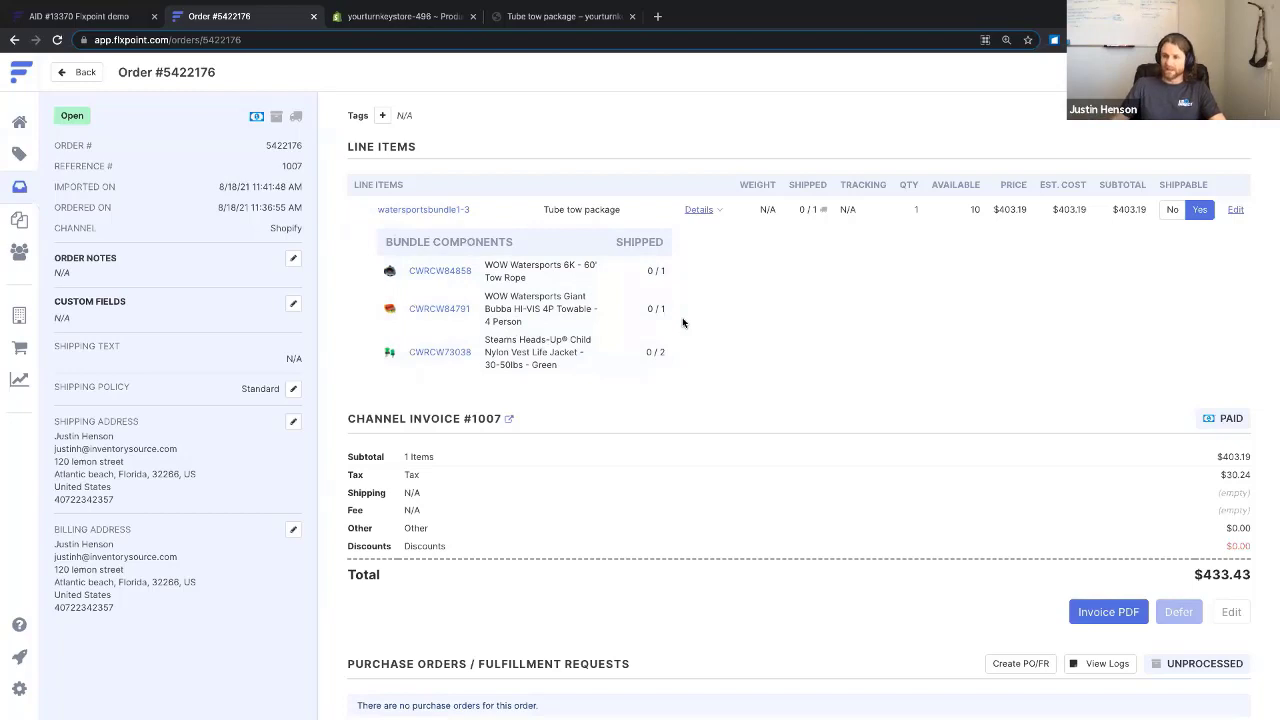
{"action": "scroll", "coordinate": [683, 322], "scroll_direction": "down", "scroll_amount": 1}
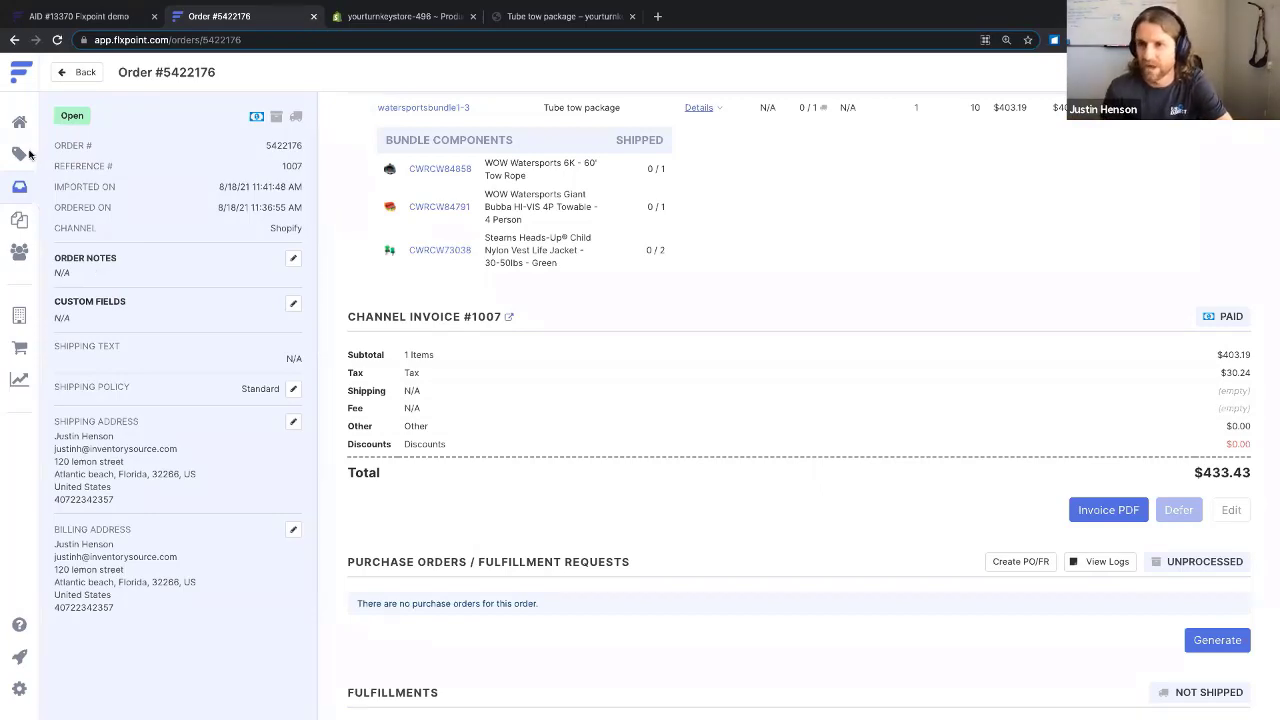
Open Watersportsbndl123-3 from the product catalog, check its component SKUs, and return to variants.
{"action": "left_click", "coordinate": [27, 154]}
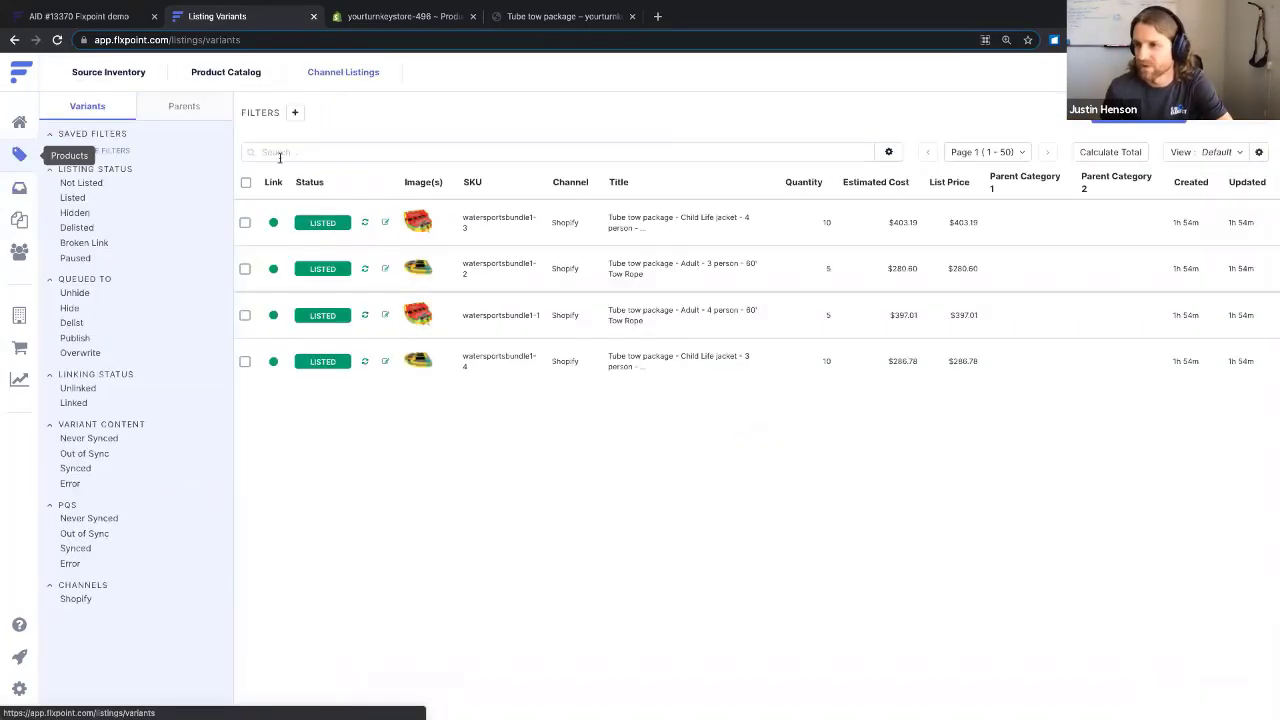
{"action": "left_click", "coordinate": [249, 75]}
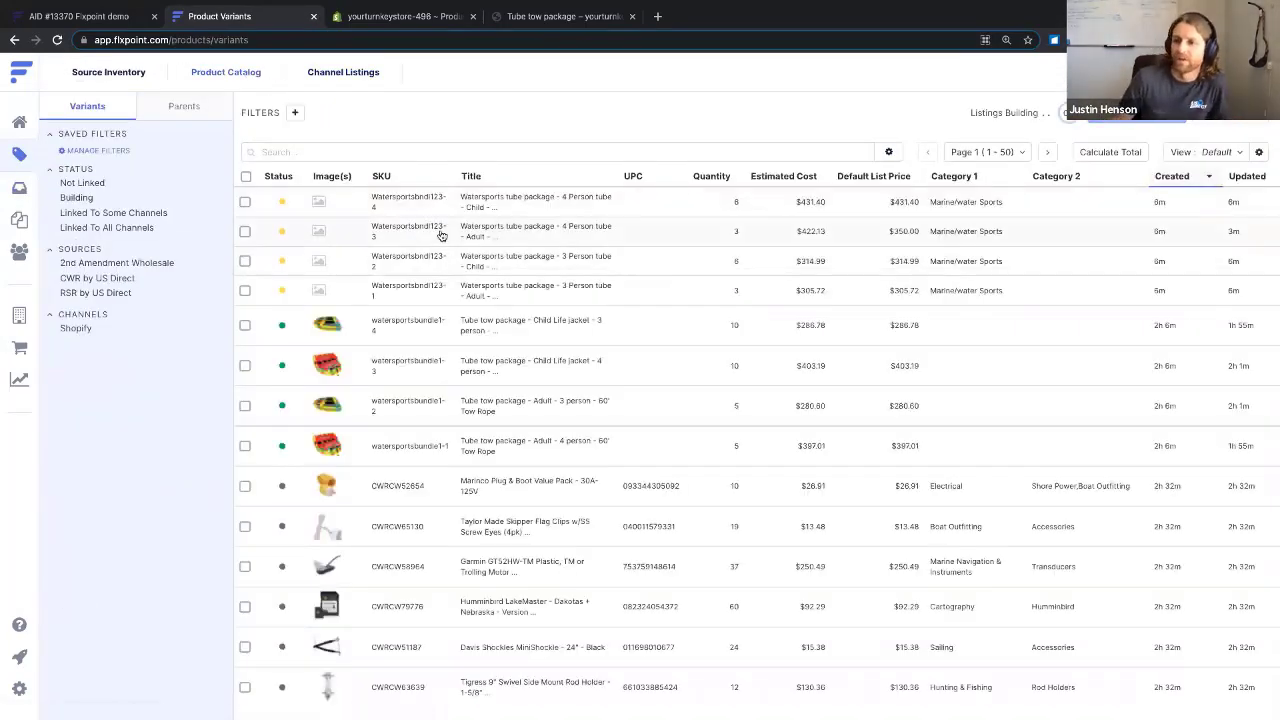
{"action": "left_click", "coordinate": [440, 234]}
{"action": "scroll", "coordinate": [614, 509], "scroll_direction": "down", "scroll_amount": 6}
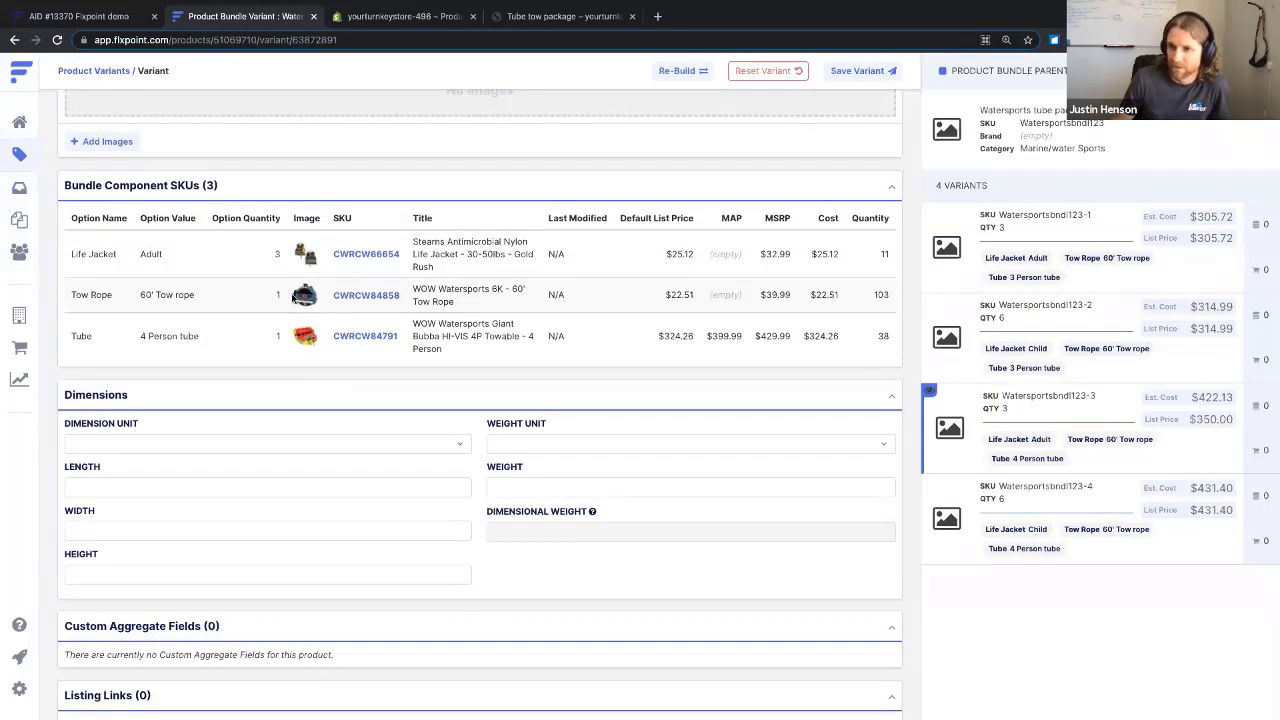
{"action": "scroll", "coordinate": [330, 294], "scroll_direction": "up", "scroll_amount": 2}
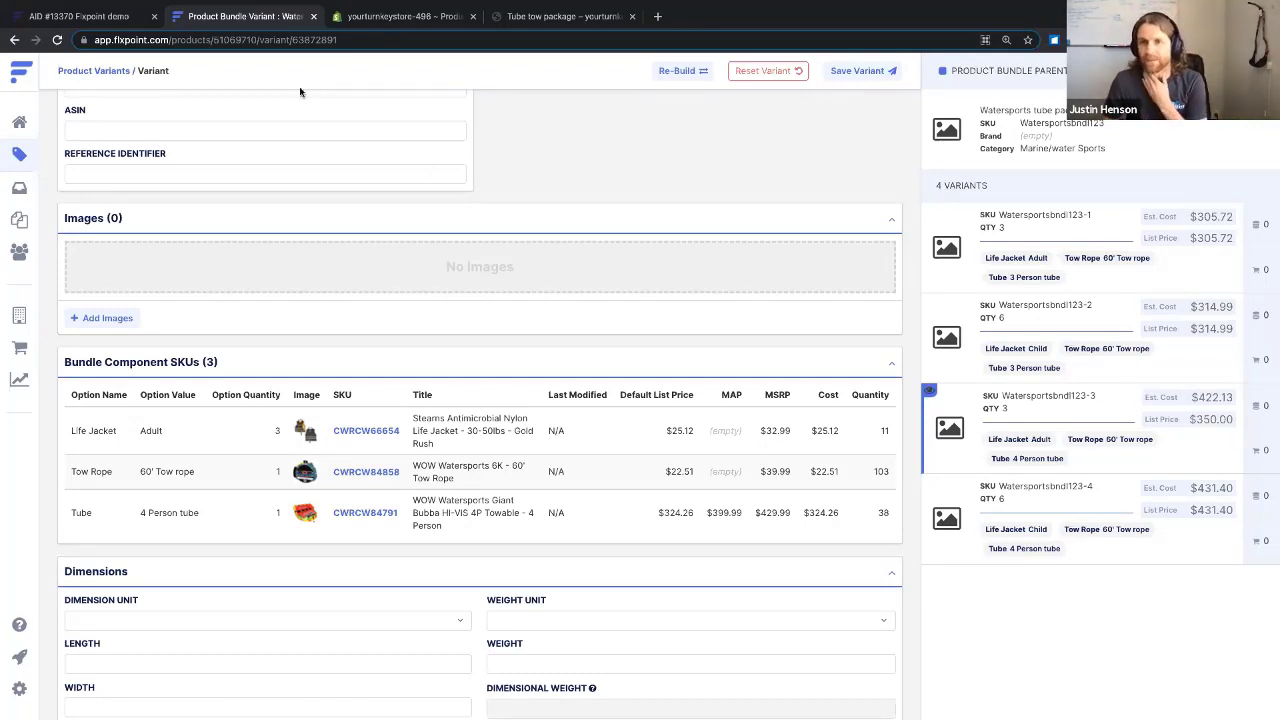
{"action": "left_click", "coordinate": [19, 153]}
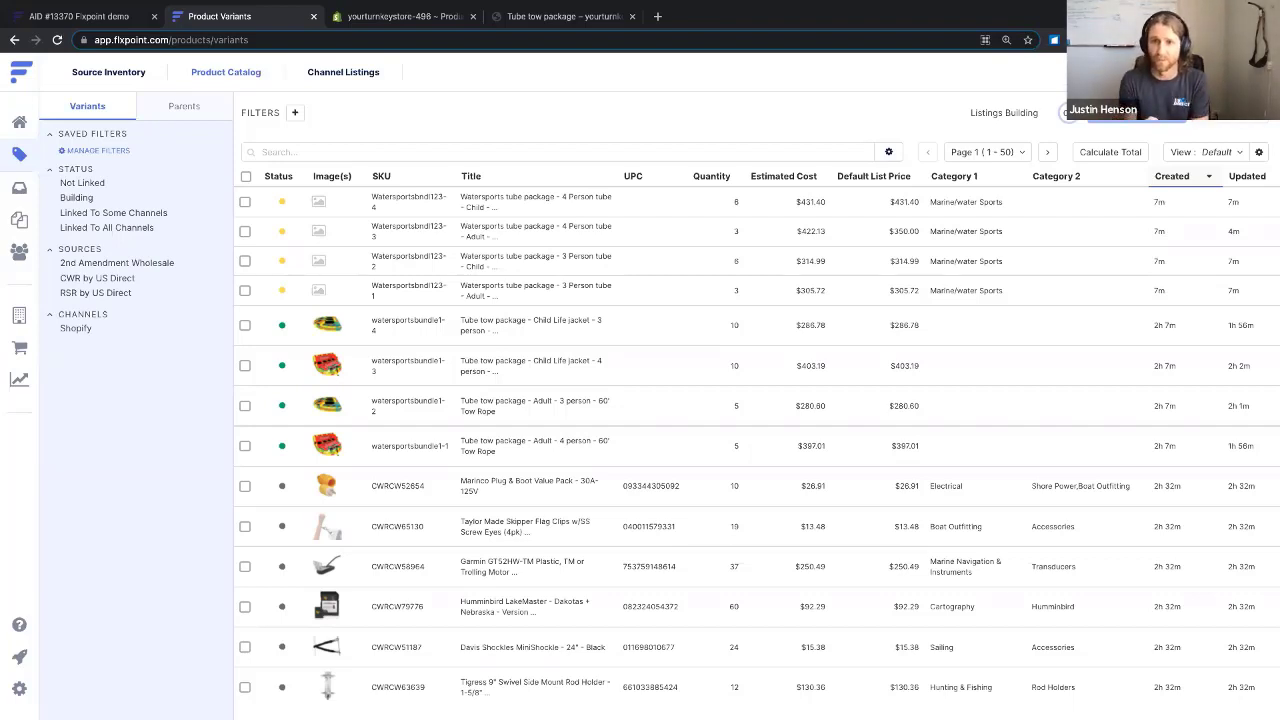
{"action": "left_click", "coordinate": [486, 206]}
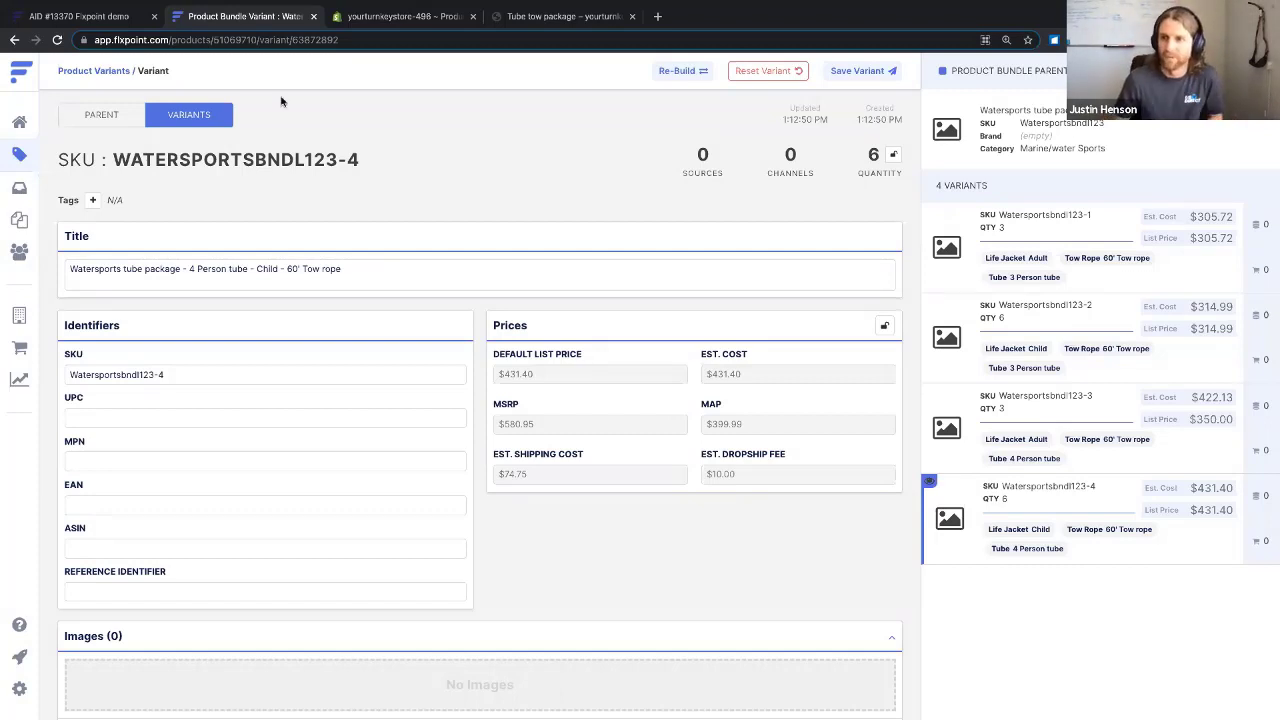
{"action": "left_click", "coordinate": [19, 157]}
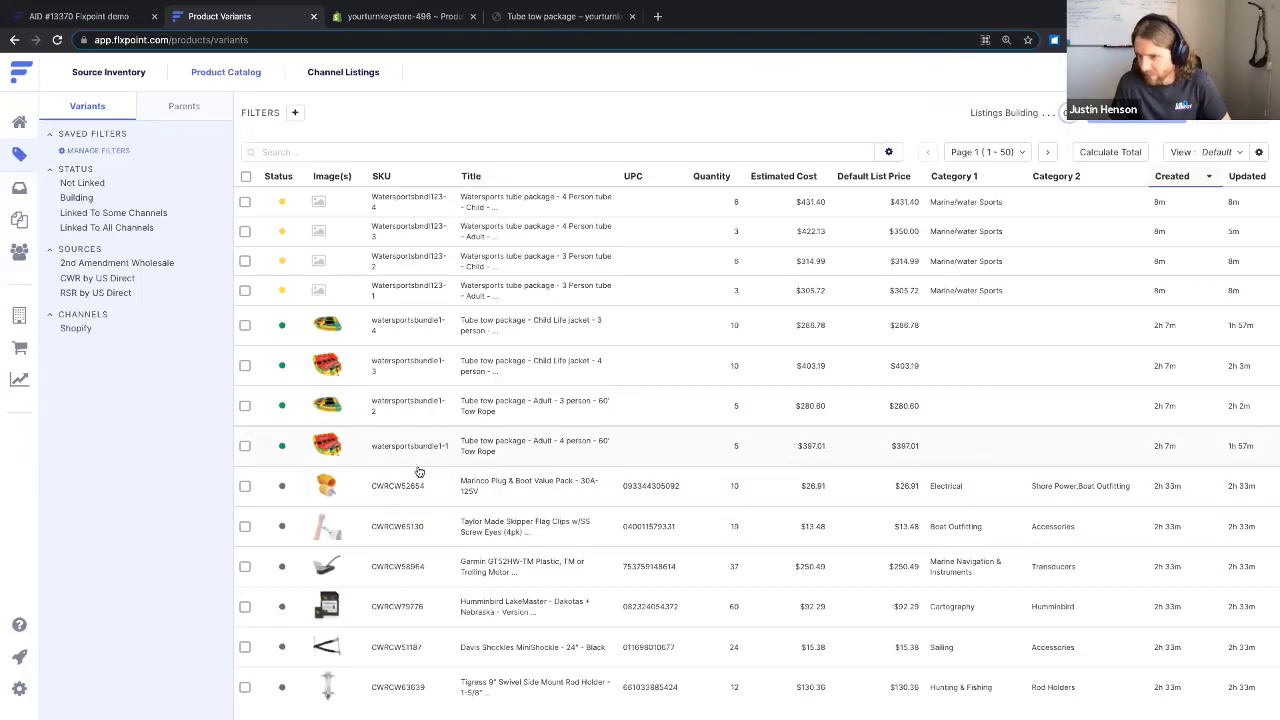
{"action": "left_click", "coordinate": [502, 497]}
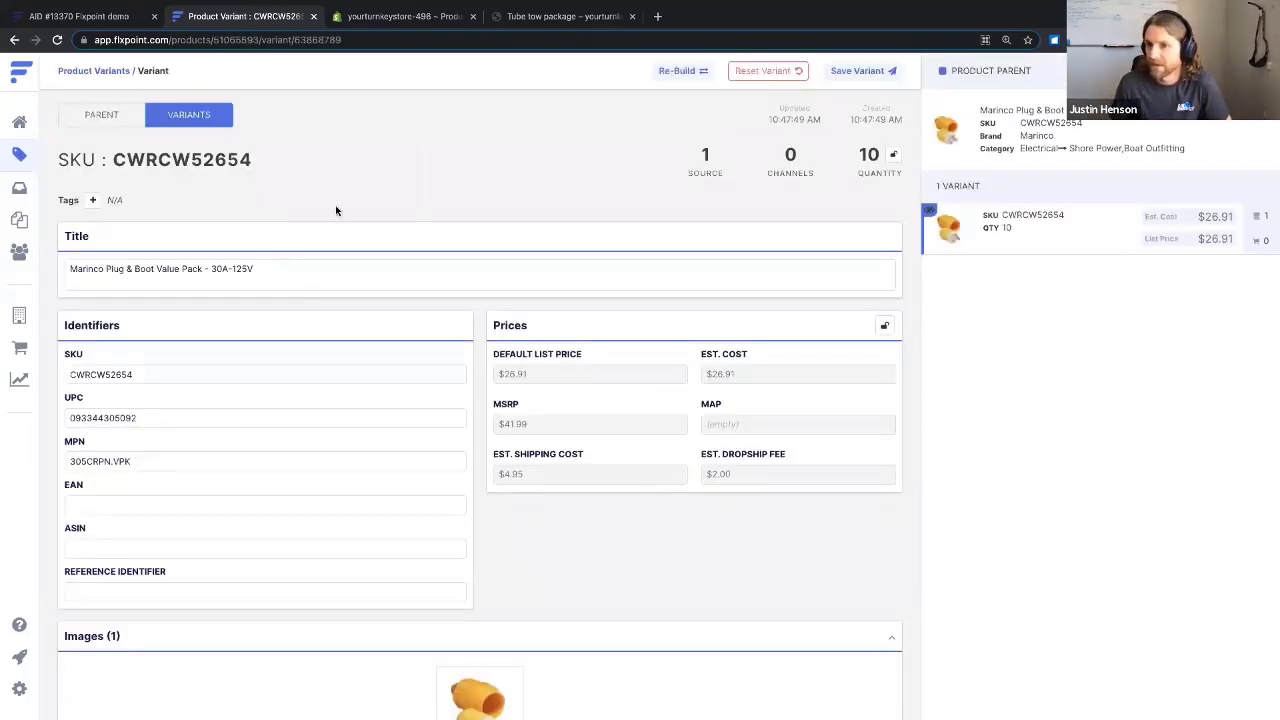
{"action": "scroll", "coordinate": [202, 213], "scroll_direction": "down", "scroll_amount": 2}
{"action": "key", "text": "alt+Left"}
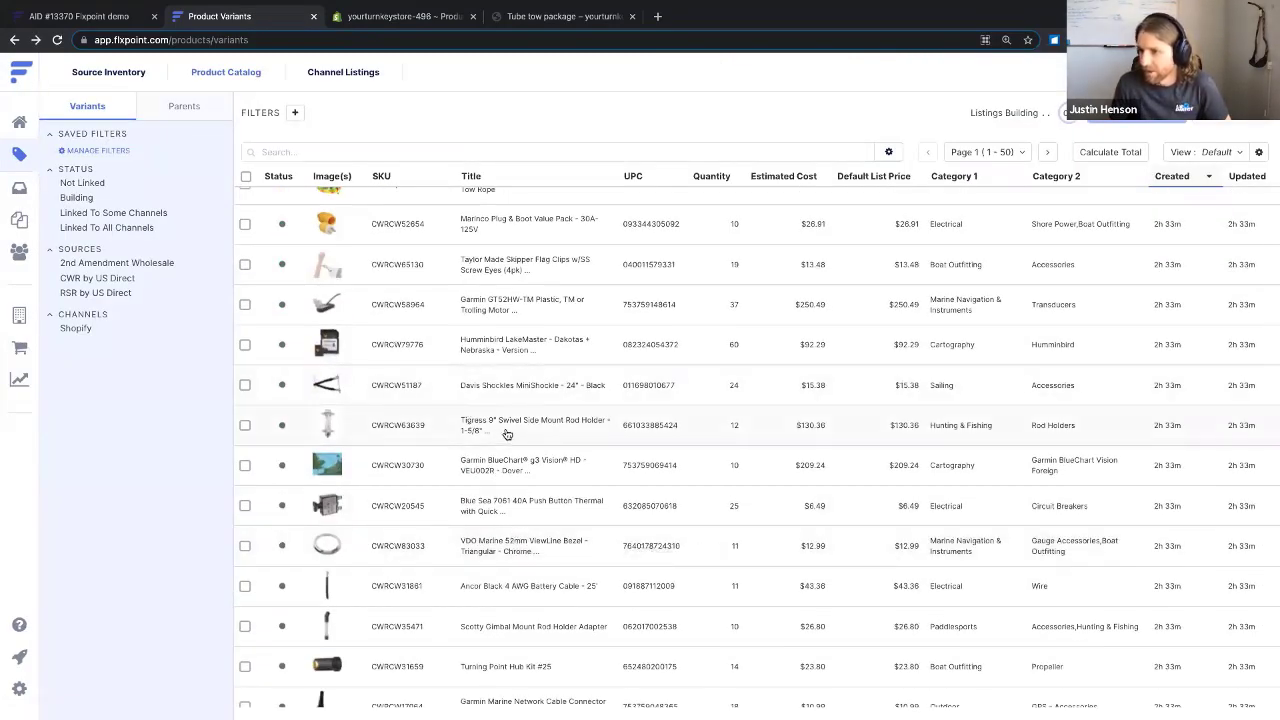
{"action": "left_click", "coordinate": [507, 435]}
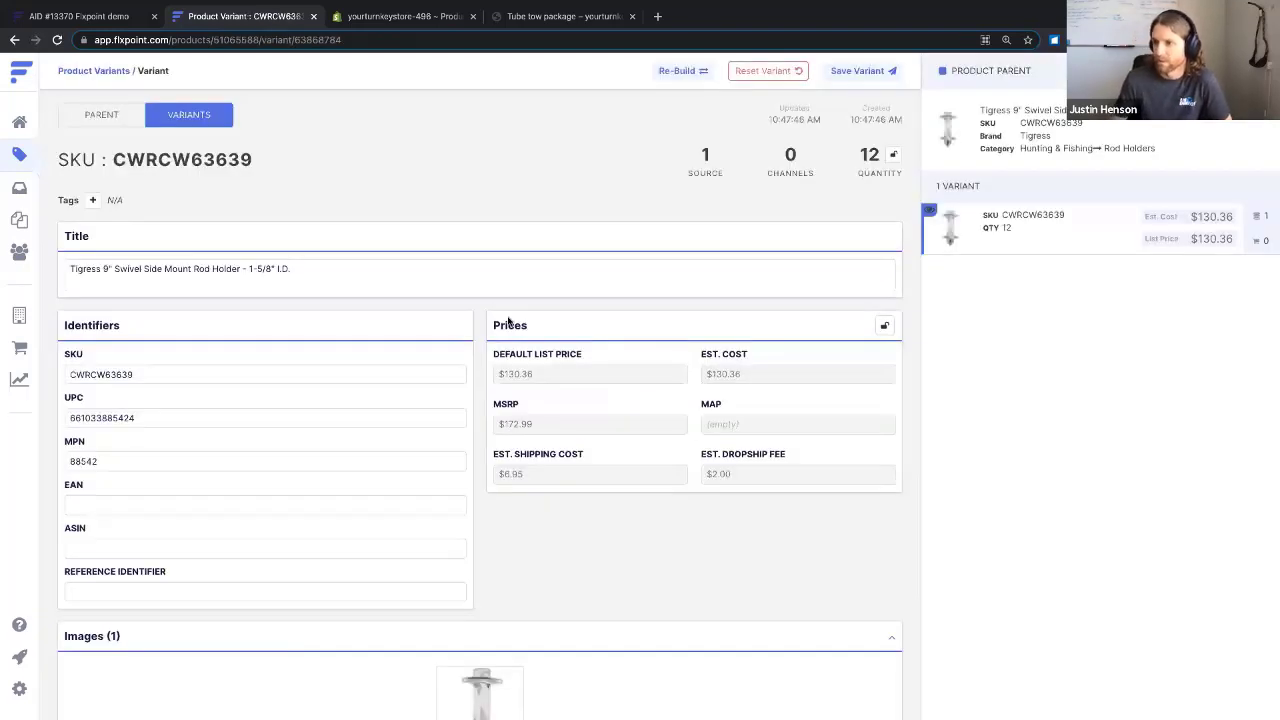
{"action": "left_click_drag", "start_coordinate": [266, 160], "coordinate": [113, 162]}
{"action": "key", "text": "super+c"}
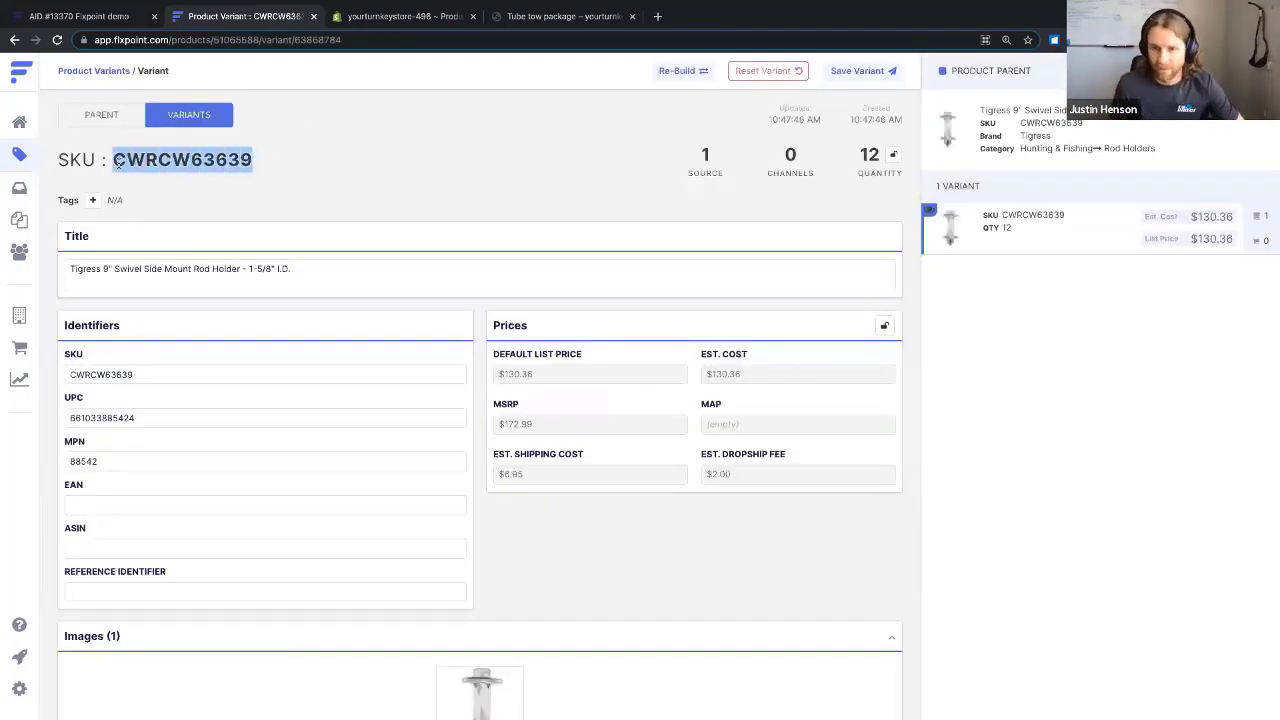
Start a new bundle with SKU CWRCW63639-4pck and title 'Rod holder 4 pack'.
{"action": "left_click", "coordinate": [19, 154]}
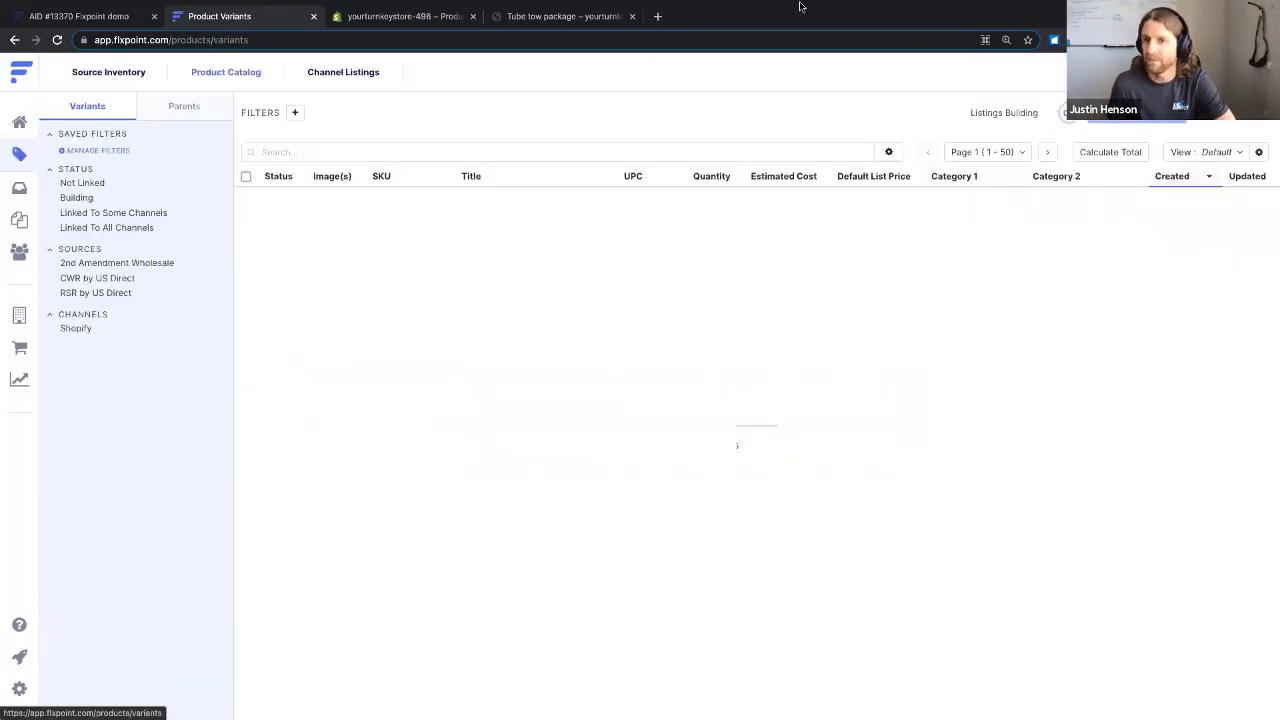
{"action": "left_click", "coordinate": [1225, 113]}
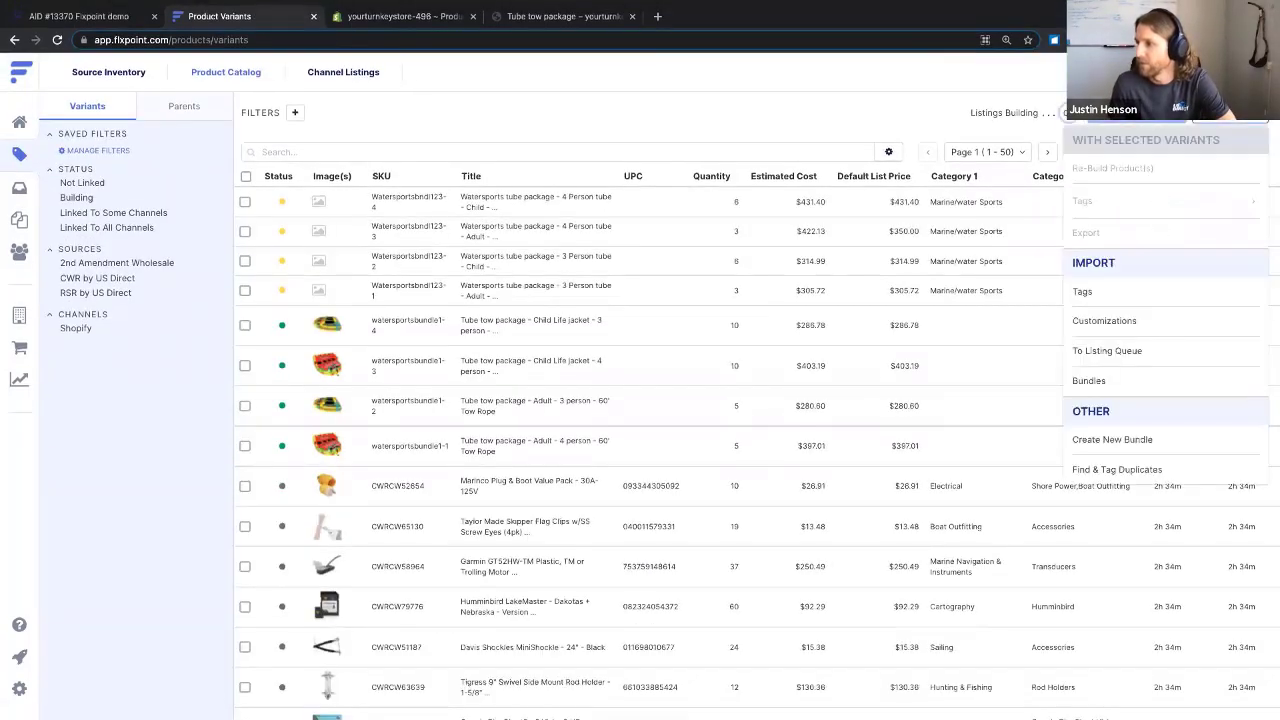
{"action": "left_click", "coordinate": [1132, 444]}
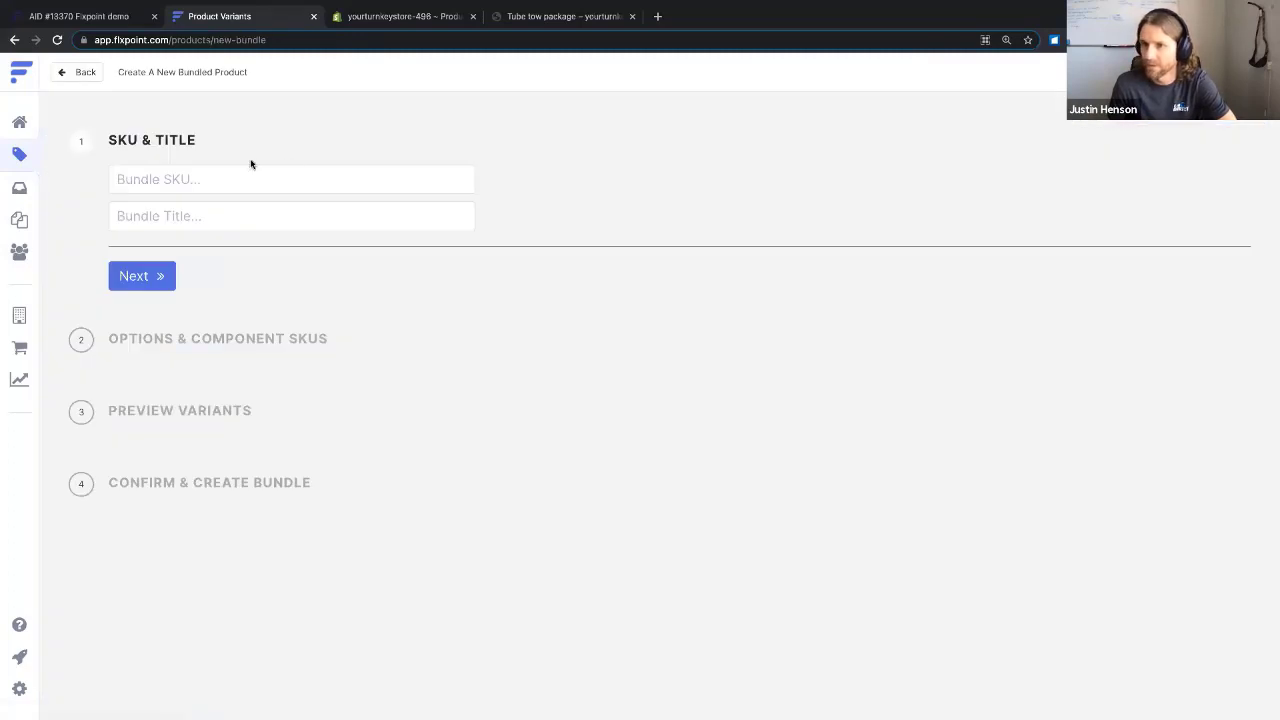
{"action": "left_click", "coordinate": [229, 172]}
{"action": "key", "text": "super+v"}
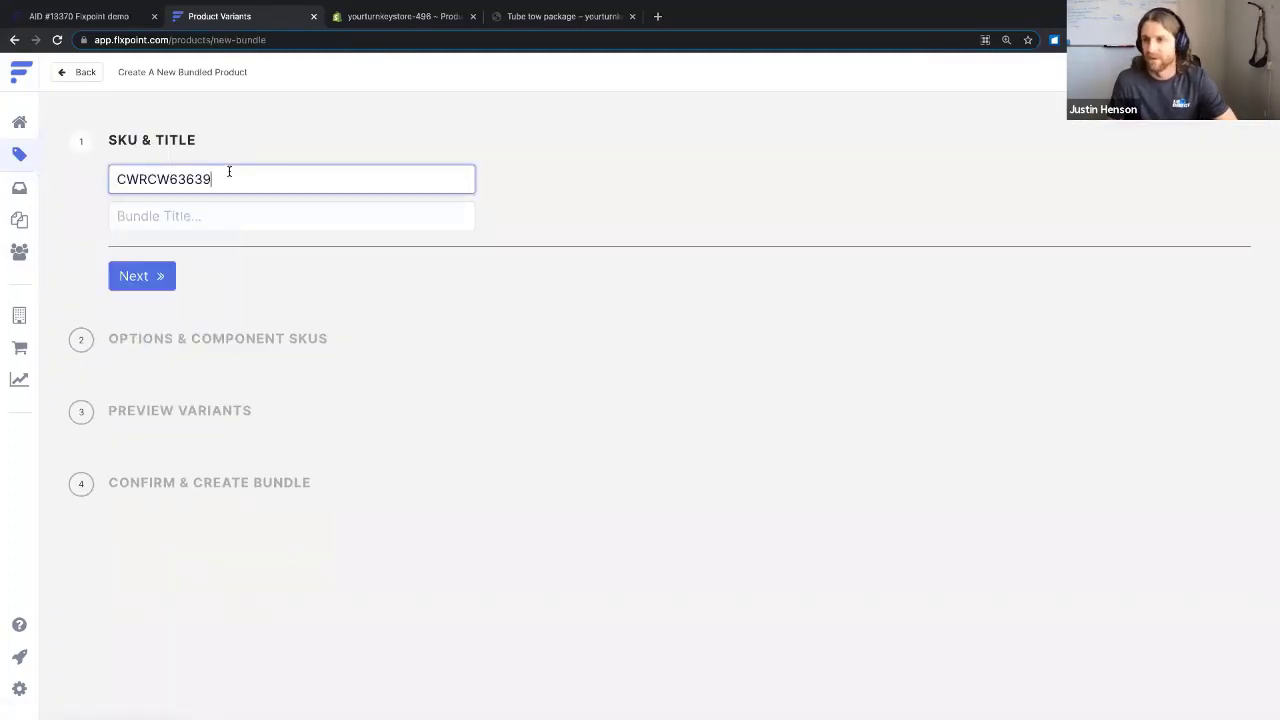
{"action": "type", "text": "-4pck"}
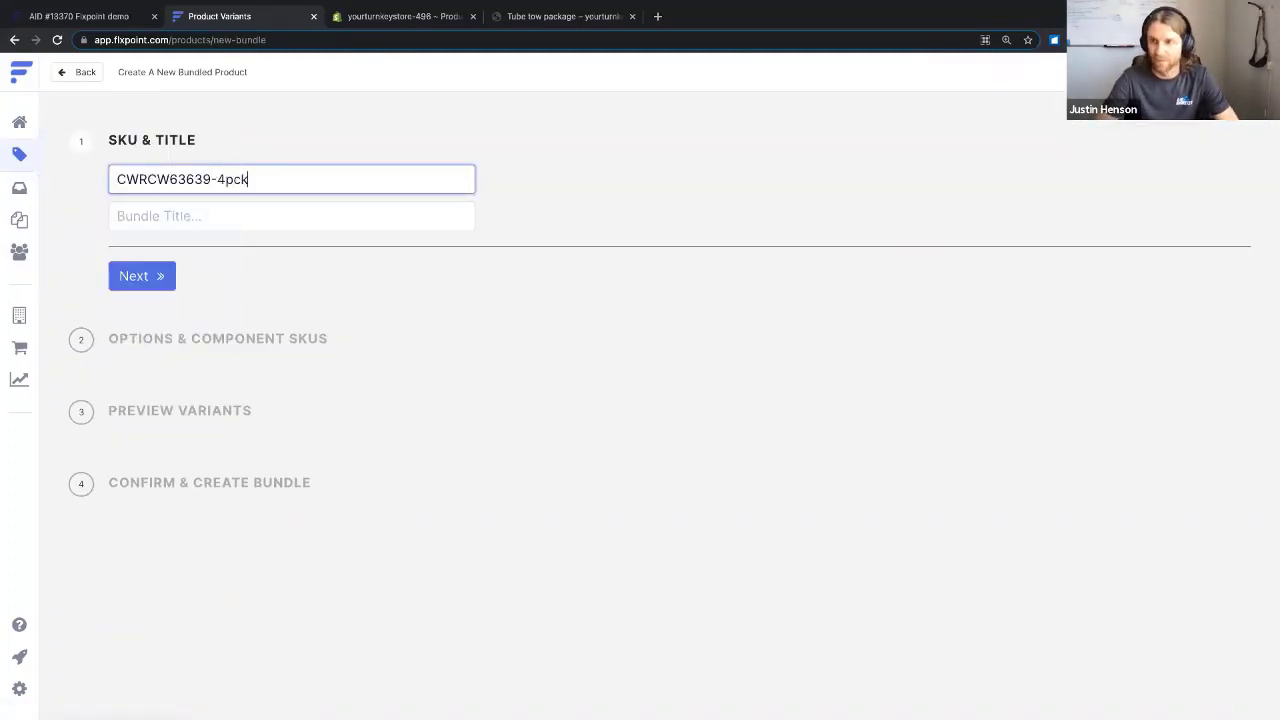
{"action": "left_click", "coordinate": [230, 214]}
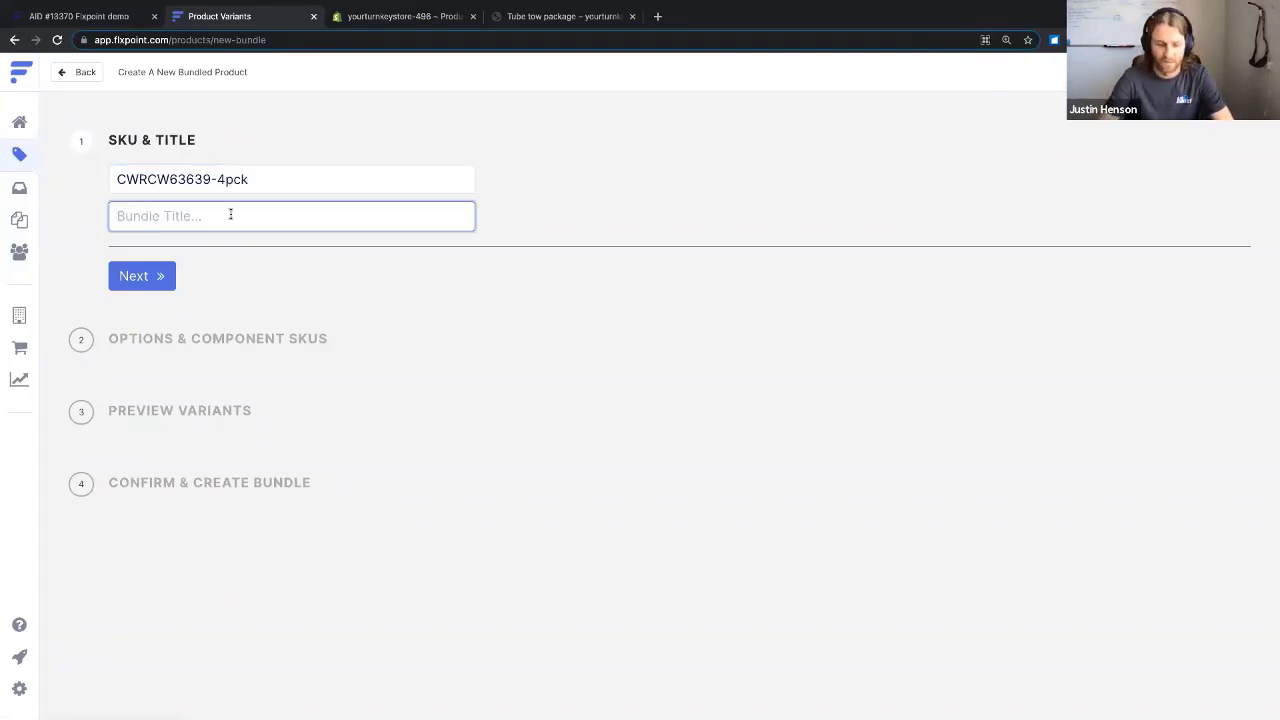
{"action": "type", "text": "Rod holder 4 "}
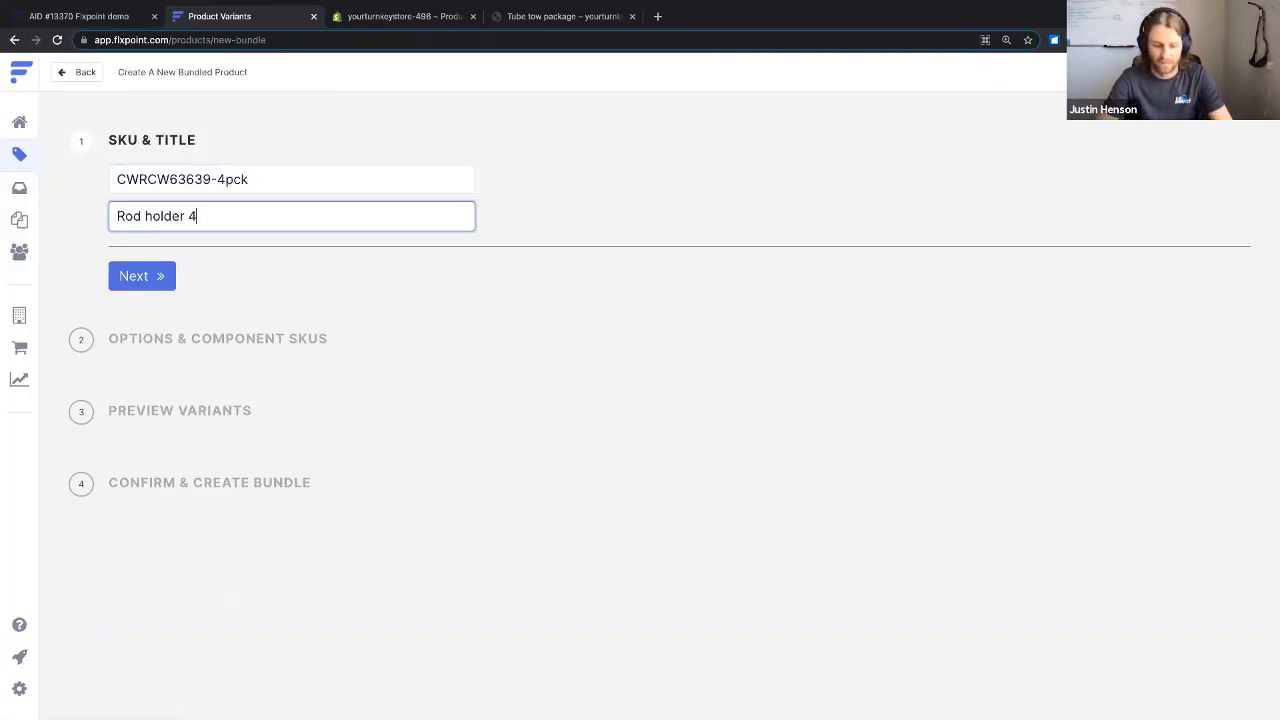
{"action": "type", "text": "pack"}
{"action": "left_click", "coordinate": [131, 276]}
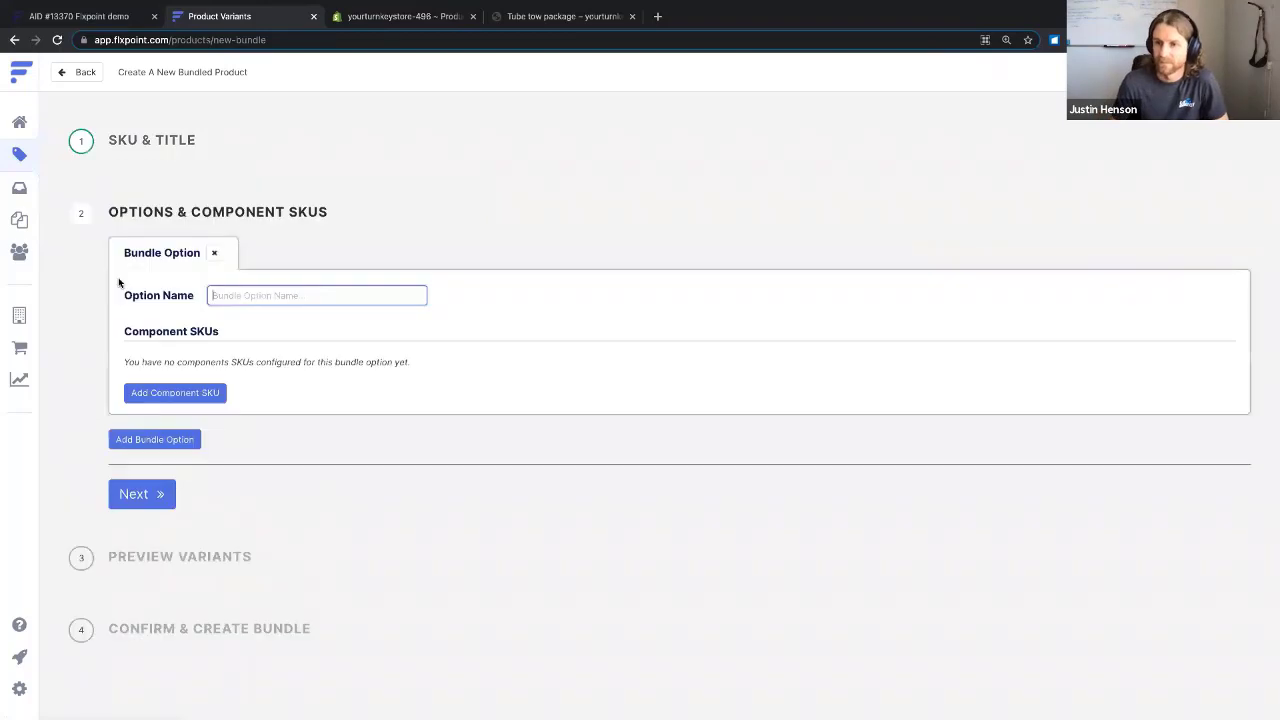
Name the bundle option 'Rod holder' and add component SKU CWRCW63639.
{"action": "left_click", "coordinate": [267, 292]}
{"action": "type", "text": "Rod holder"}
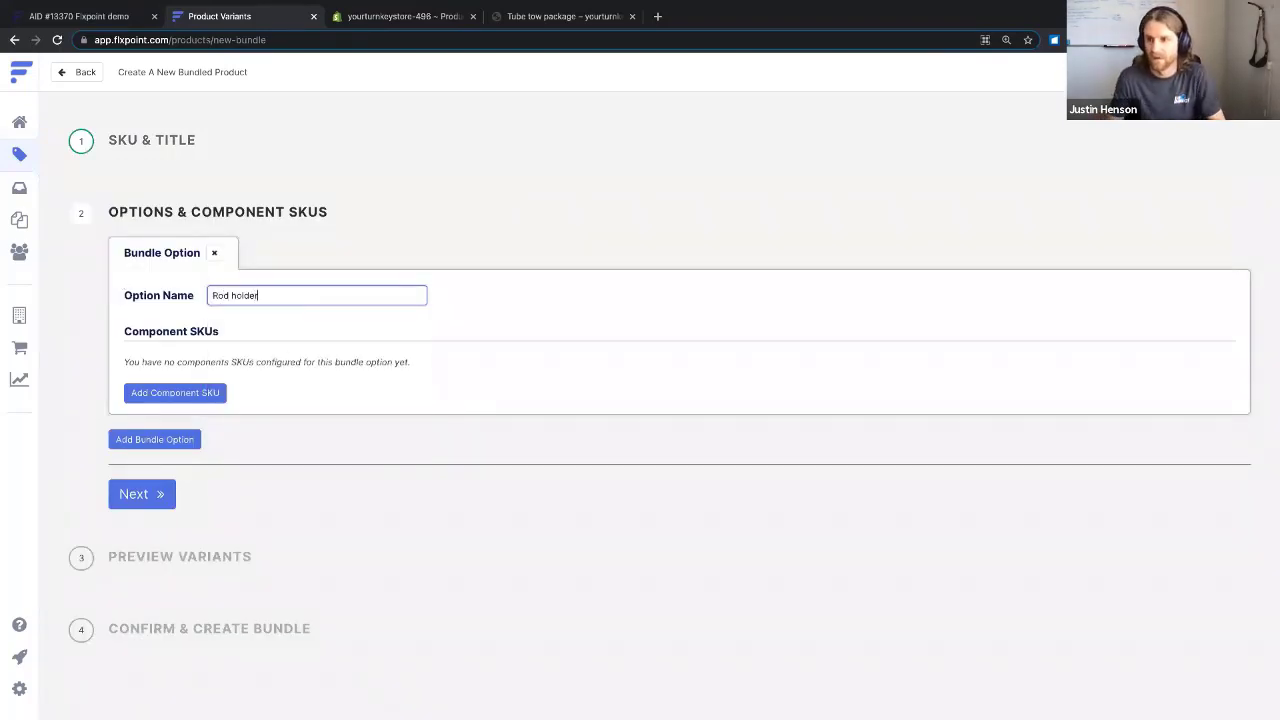
{"action": "left_click", "coordinate": [200, 391]}
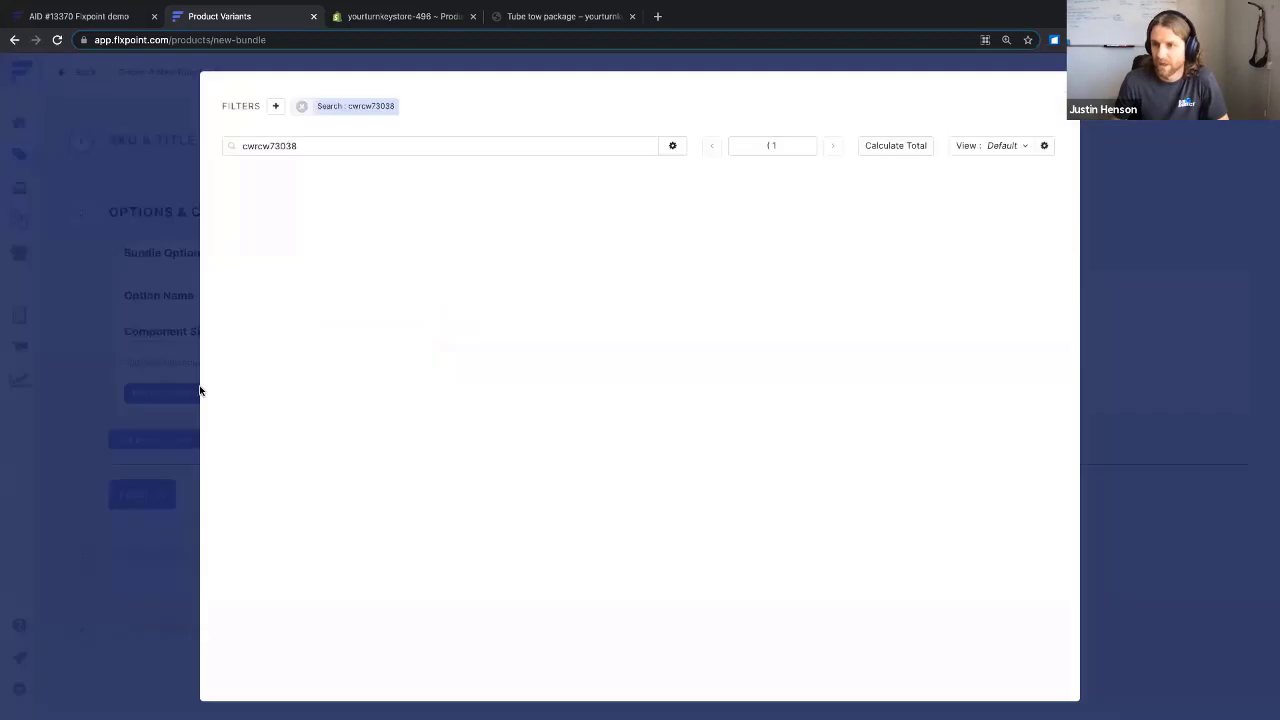
{"action": "double_click", "coordinate": [380, 145]}
{"action": "key", "text": "ctrl+v"}
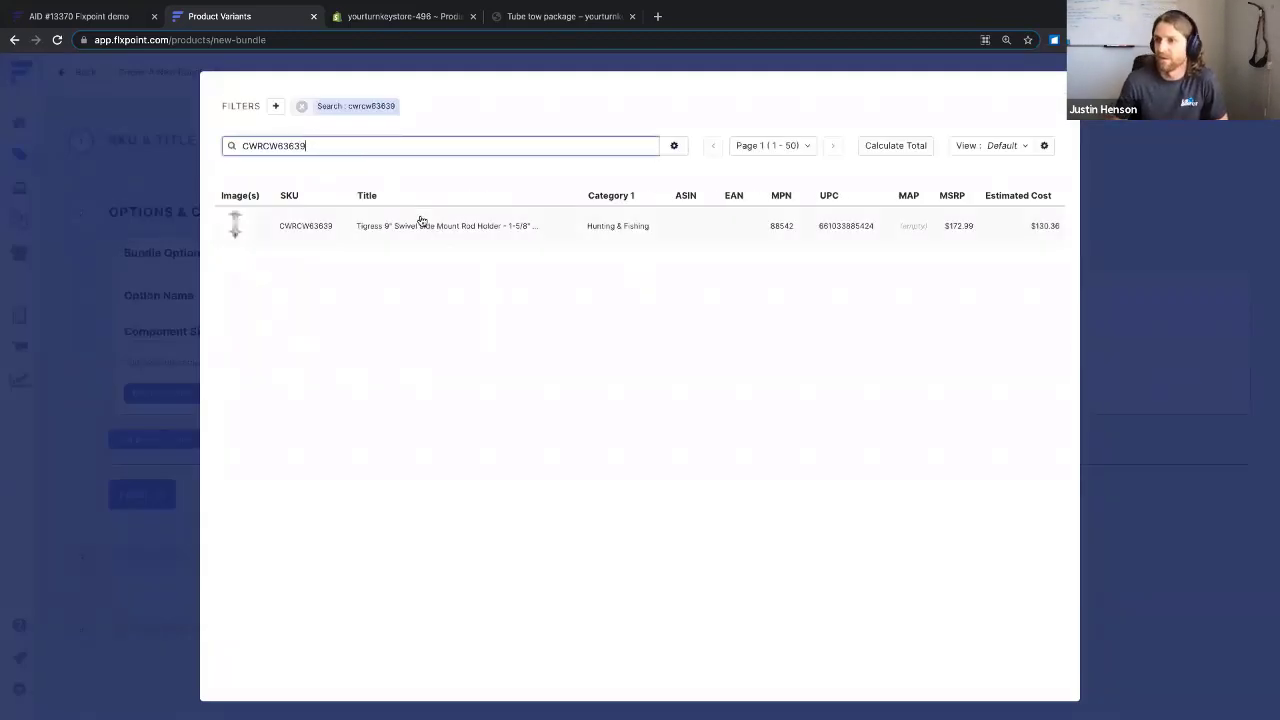
{"action": "left_click", "coordinate": [420, 224]}
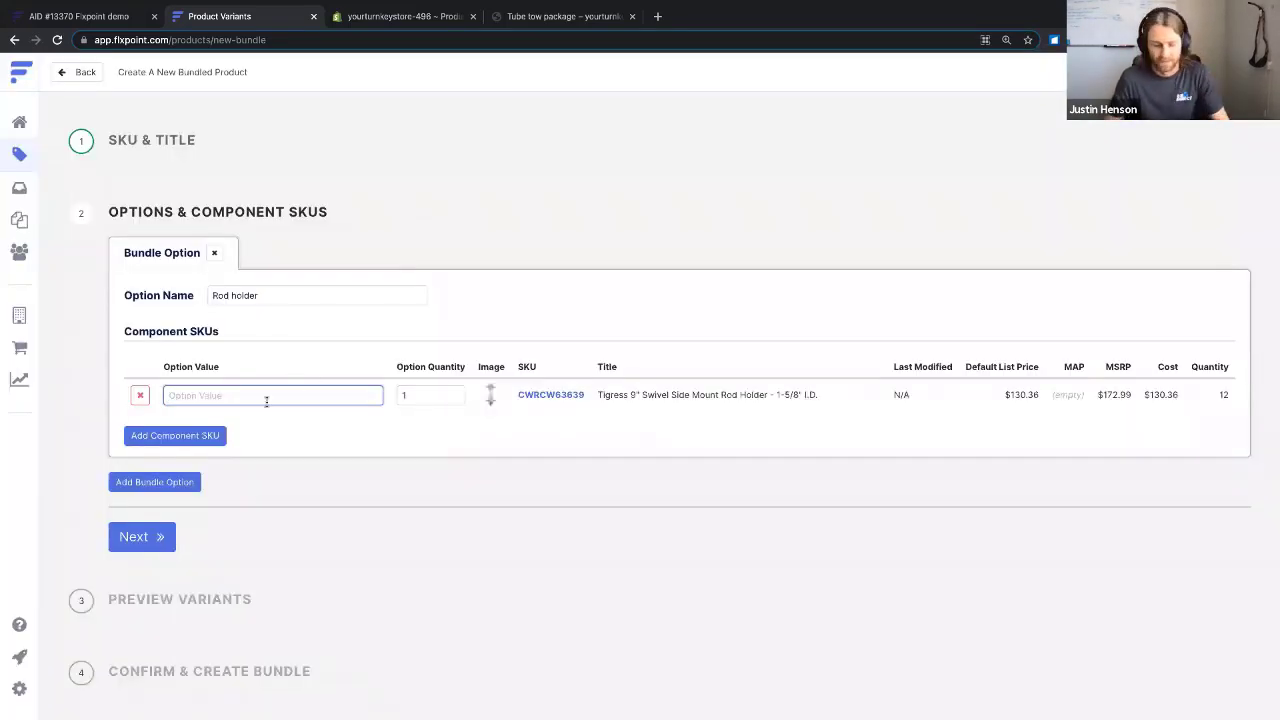
Set option value 'Rod holder 4 pack' with component quantity 4, and advance to the confirm step.
{"action": "type", "text": "Rod holder"}
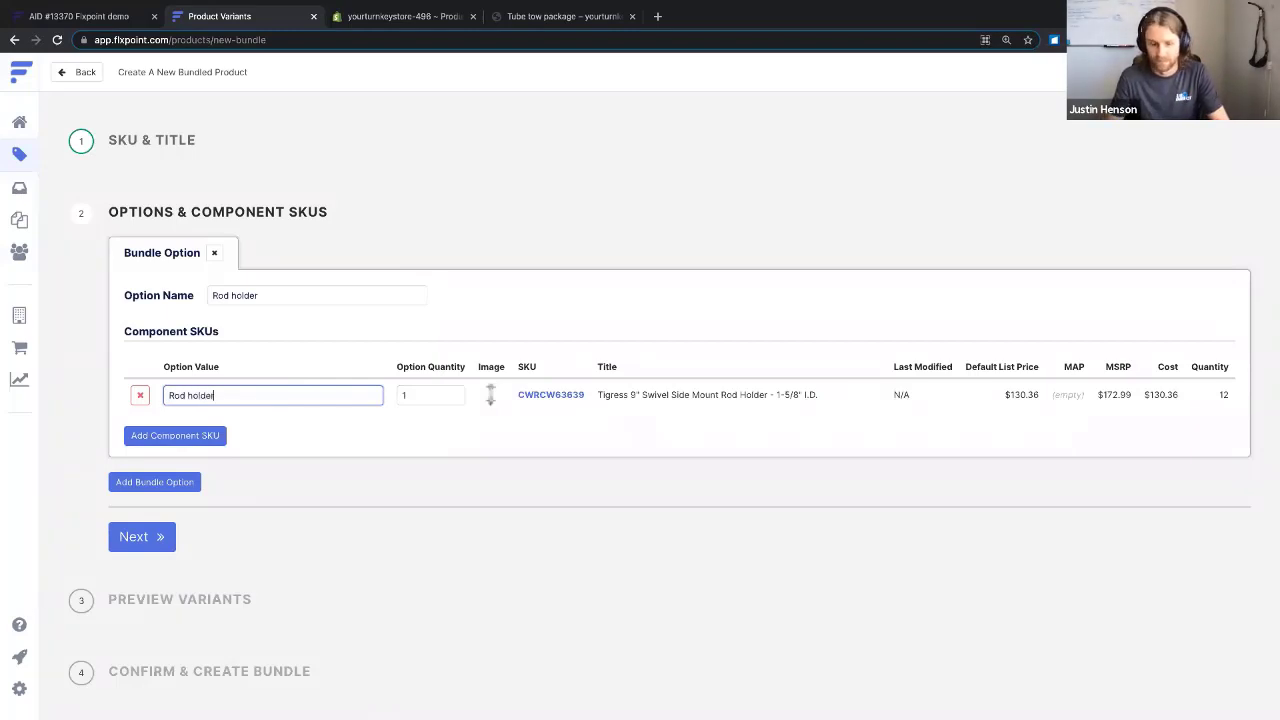
{"action": "type", "text": " 4 pack"}
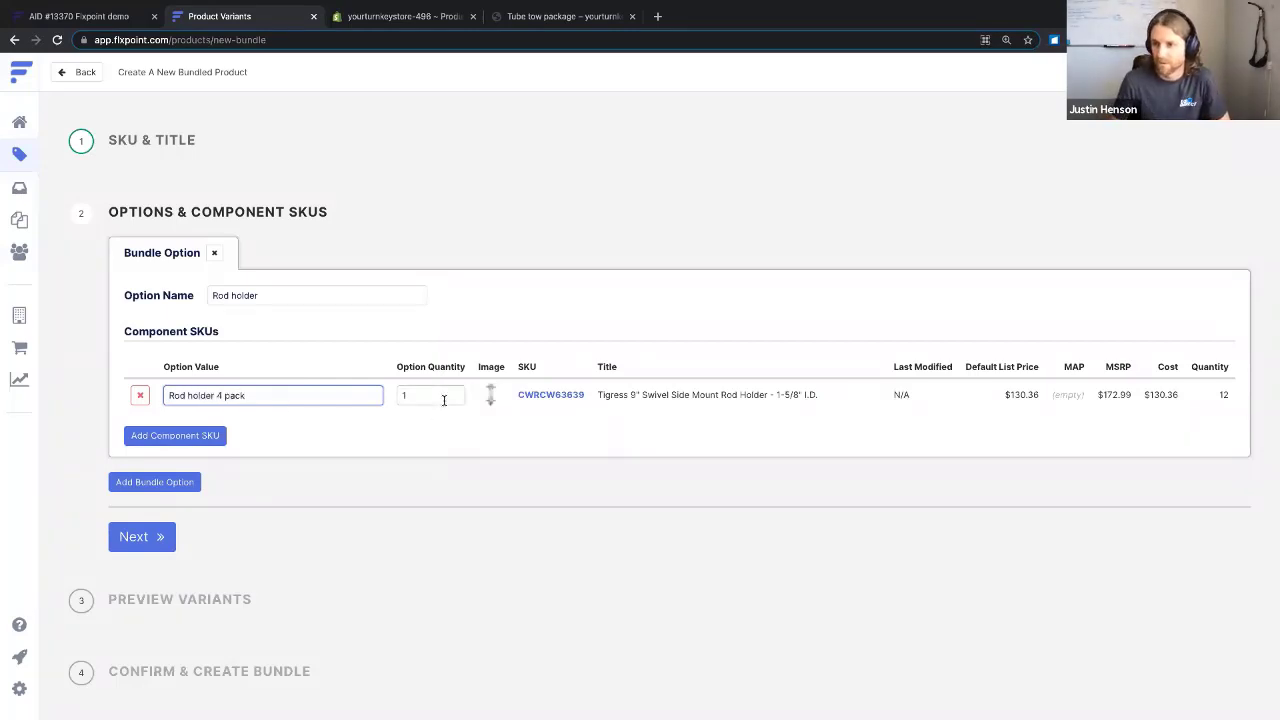
{"action": "left_click", "coordinate": [442, 397]}
{"action": "key", "text": "BackSpace"}
{"action": "type", "text": "4"}
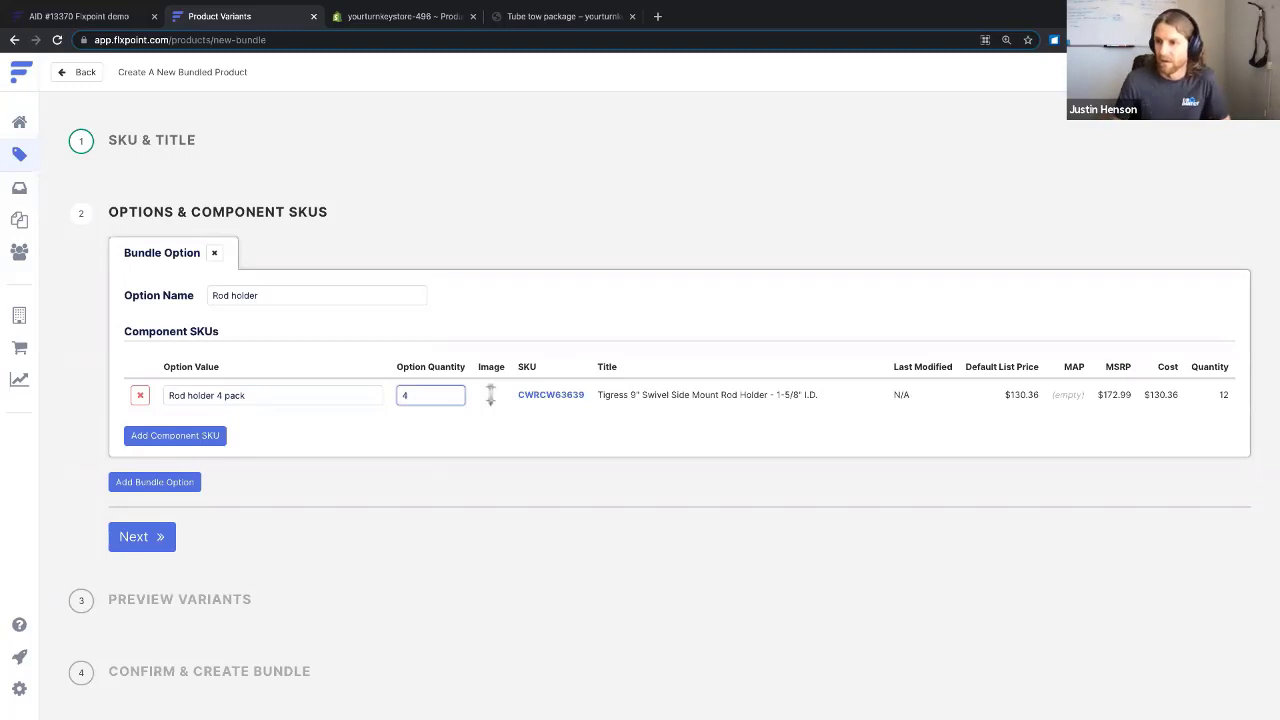
{"action": "left_click", "coordinate": [160, 536]}
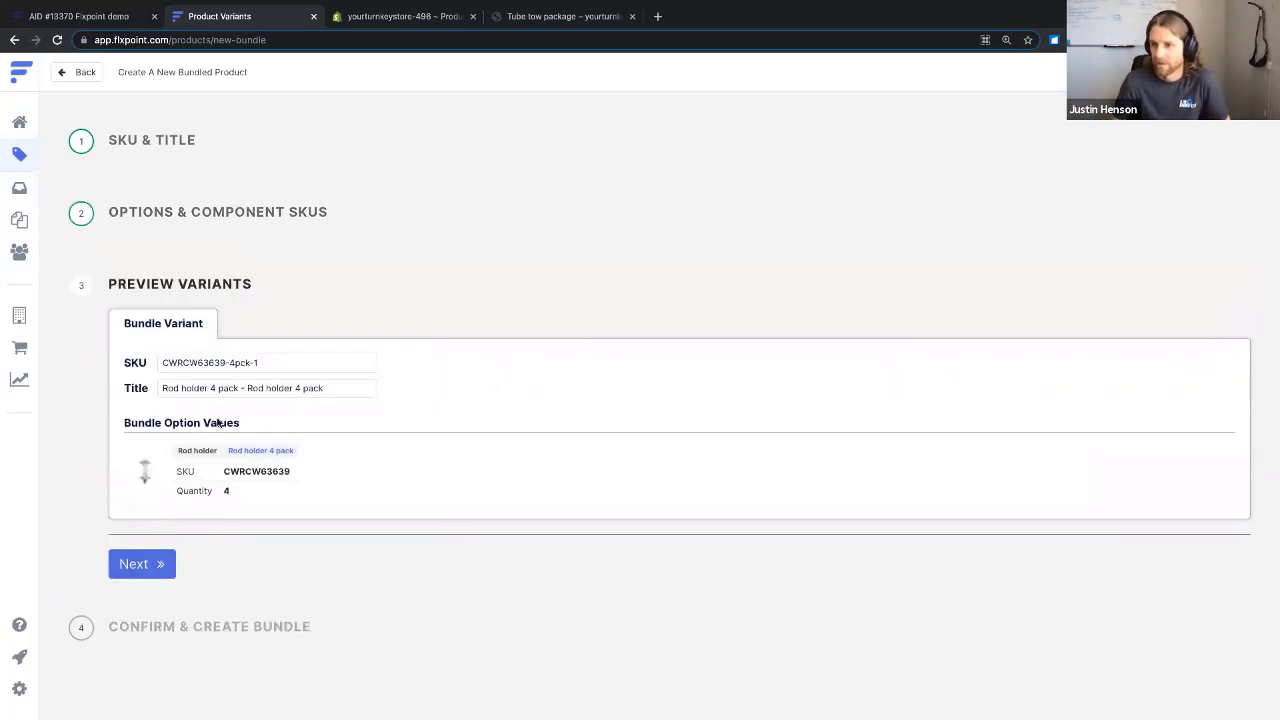
{"action": "left_click", "coordinate": [150, 562]}
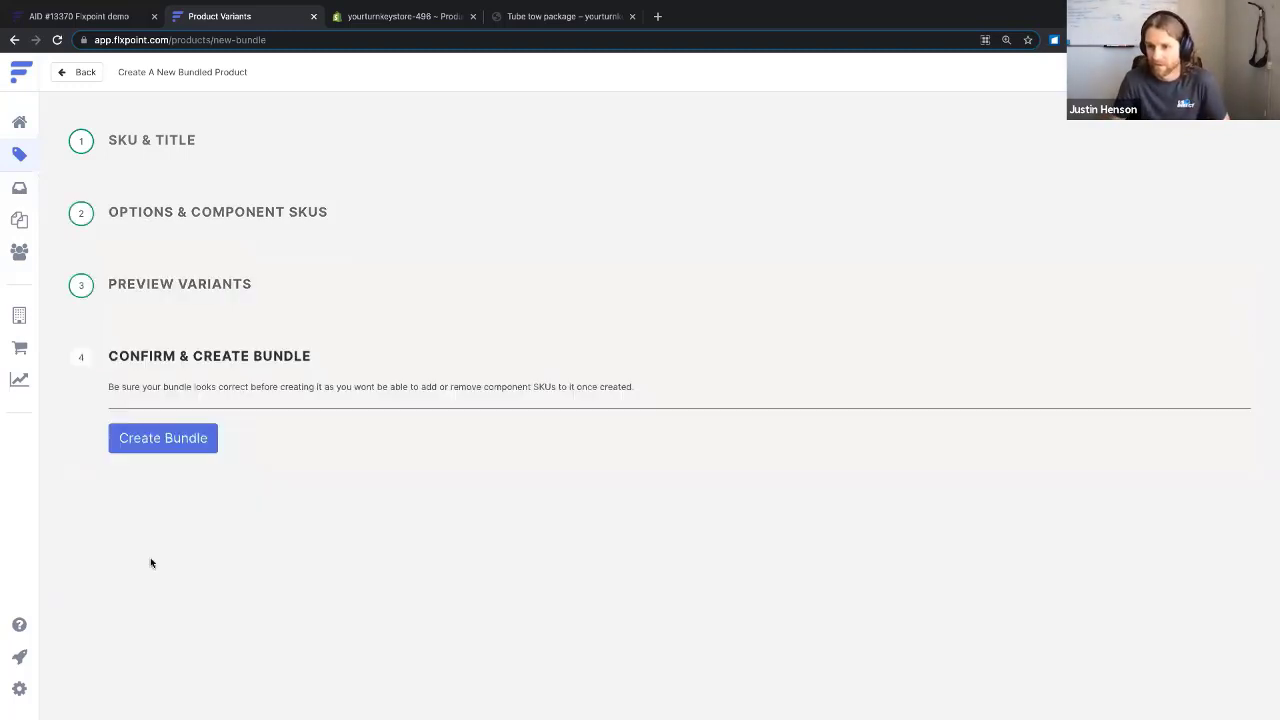
Create the Rod holder 4 pack bundle and enter 4 in a field on its page.
{"action": "left_click", "coordinate": [123, 449]}
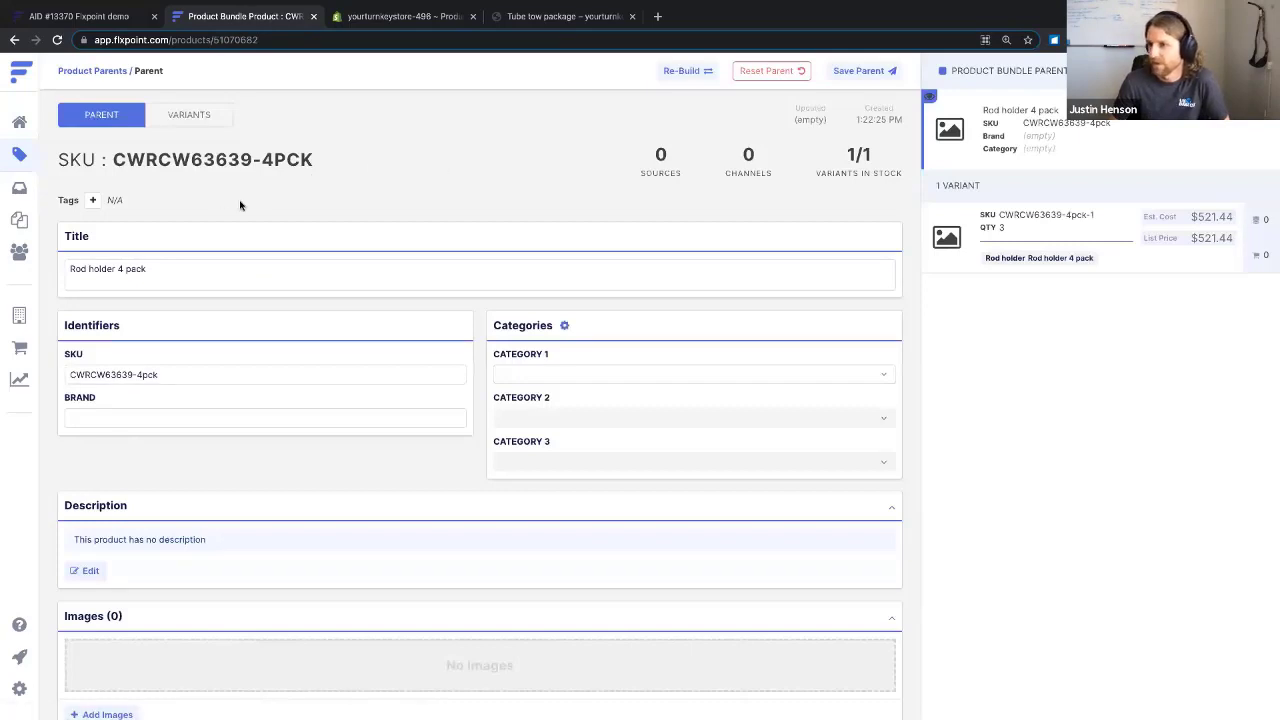
{"action": "scroll", "coordinate": [260, 505], "scroll_direction": "down", "scroll_amount": 4}
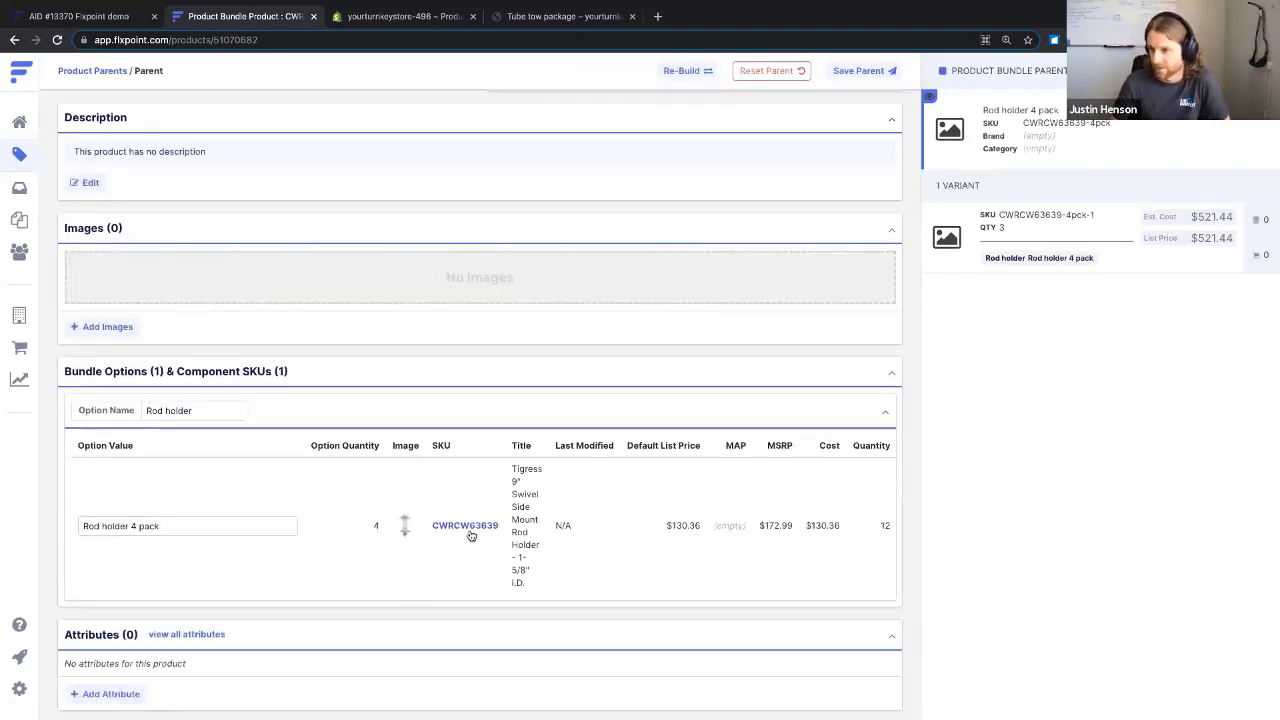
{"action": "left_click", "coordinate": [375, 525]}
{"action": "type", "text": "4"}
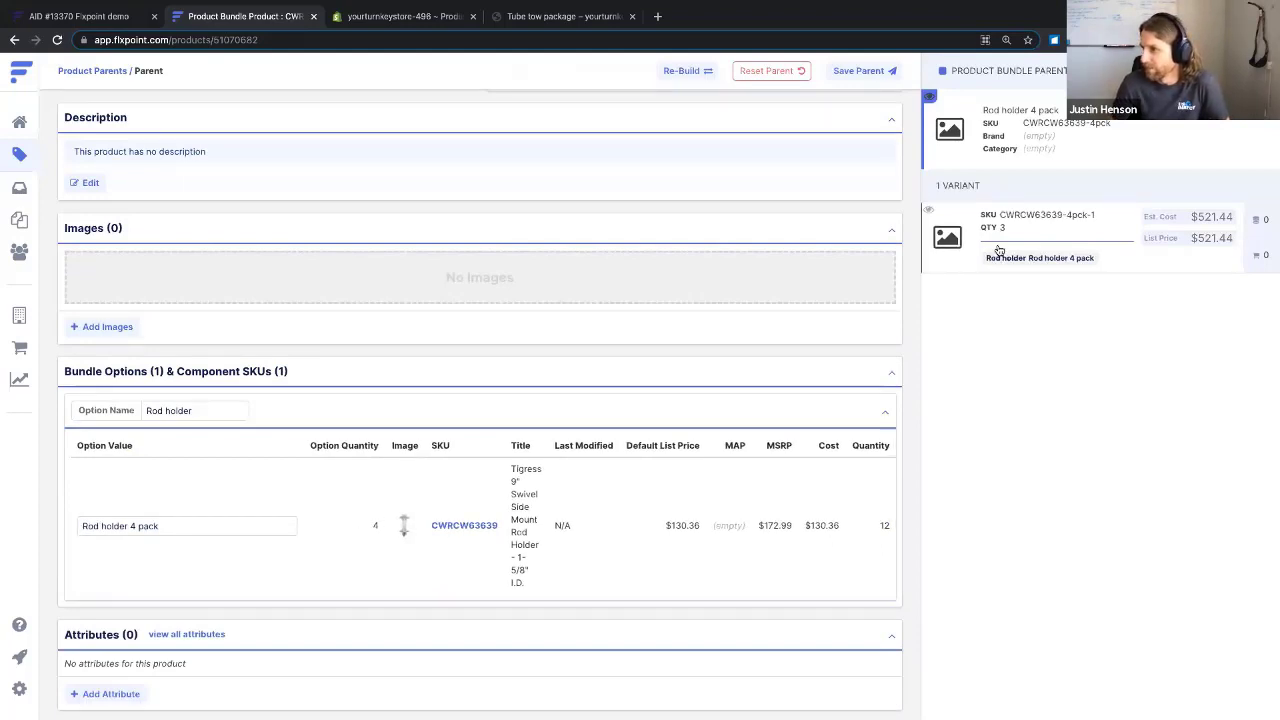
Review the bundle's CWRCW63639-4pck-1 variant page, then return to the product variants list.
{"action": "left_click", "coordinate": [1003, 232]}
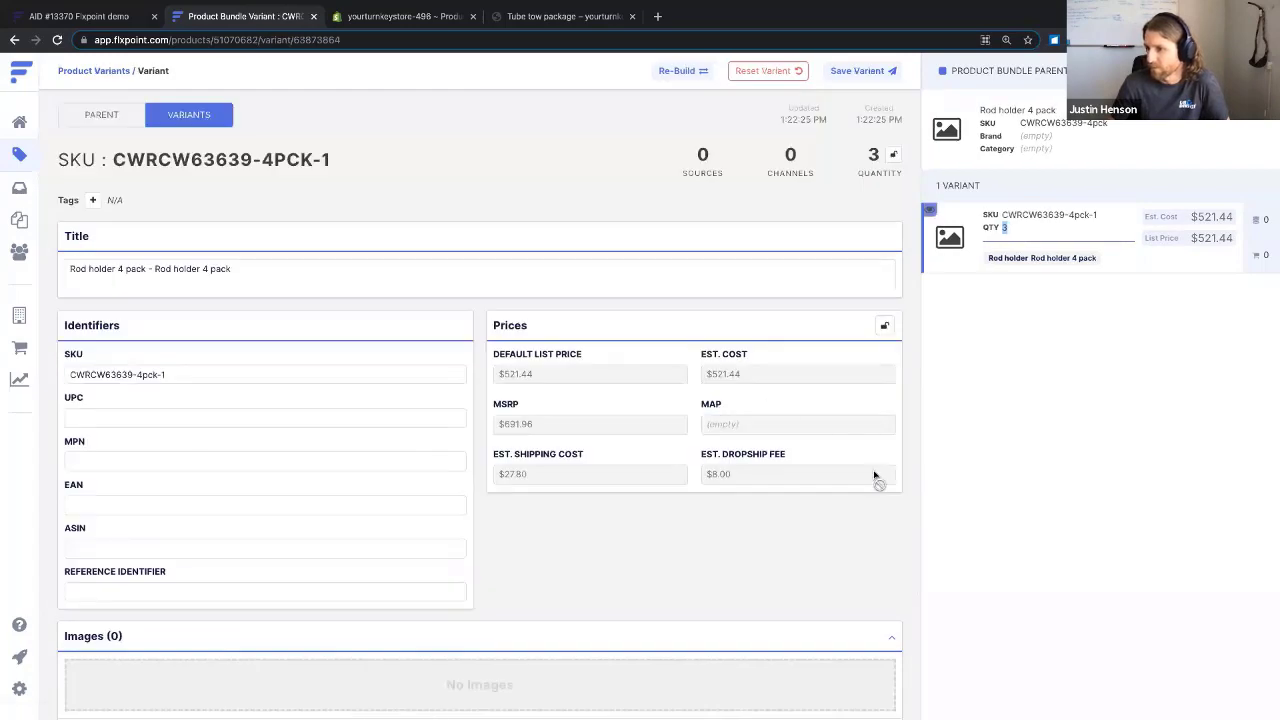
{"action": "scroll", "coordinate": [768, 401], "scroll_direction": "down", "scroll_amount": 2}
{"action": "scroll", "coordinate": [768, 401], "scroll_direction": "down", "scroll_amount": 4}
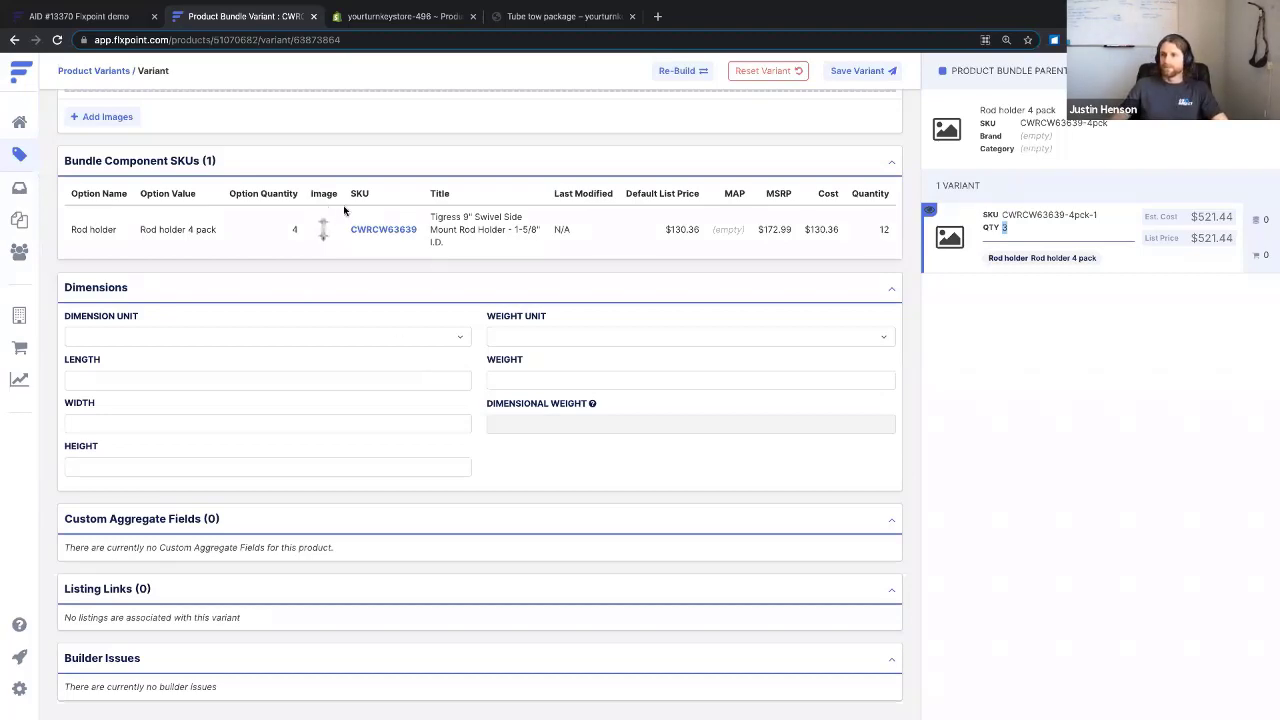
{"action": "scroll", "coordinate": [344, 210], "scroll_direction": "up", "scroll_amount": 6}
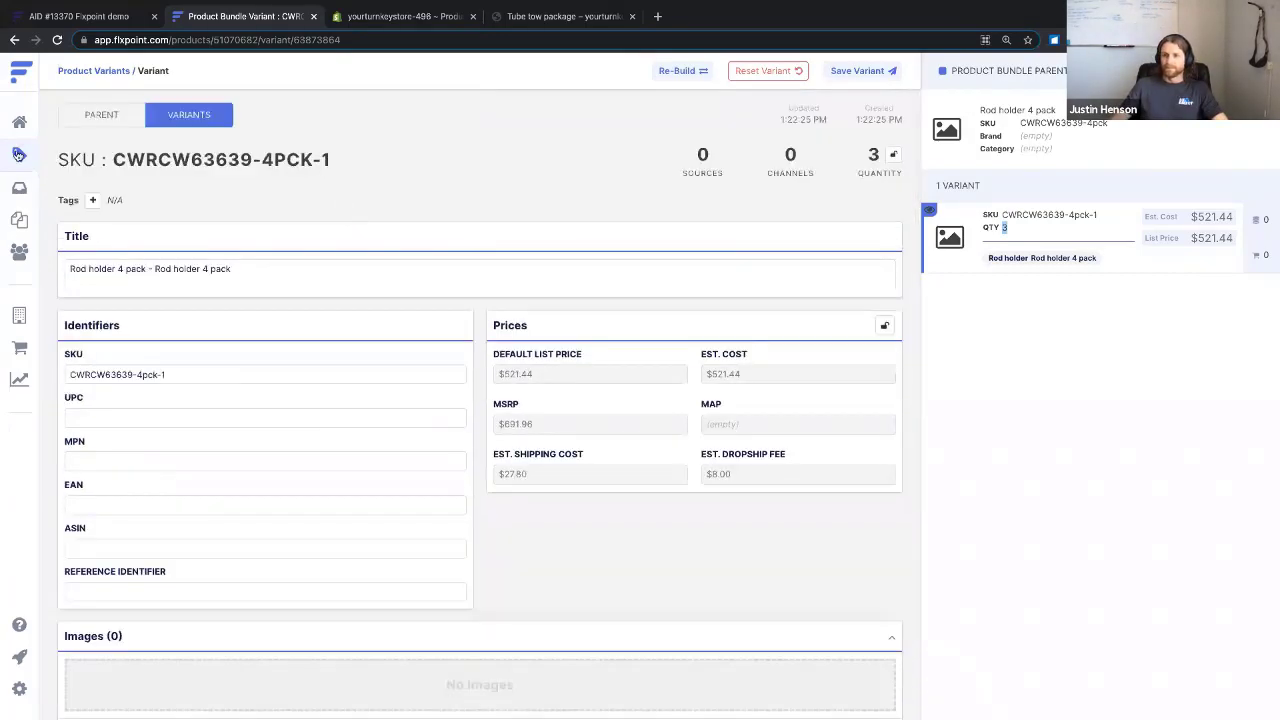
{"action": "left_click", "coordinate": [18, 155]}
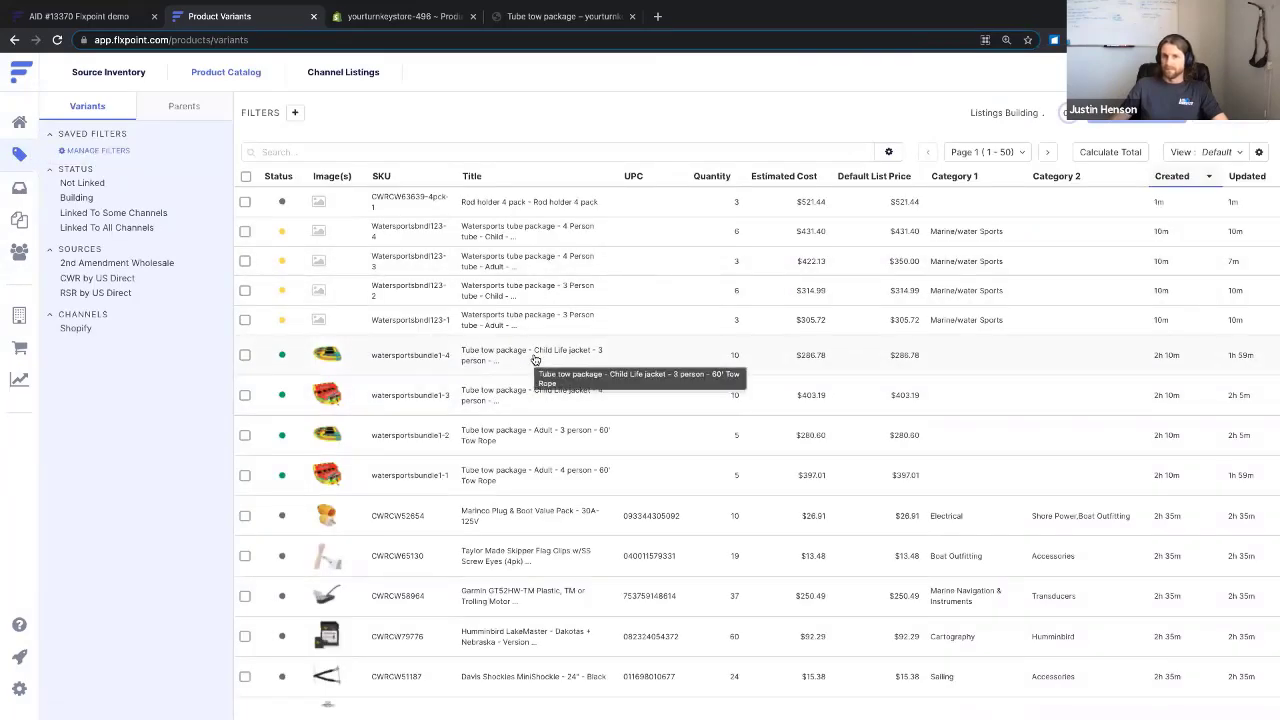
Open the Tube tow package variant watersportsbundle1-4 and scroll through its prices and images.
{"action": "left_click", "coordinate": [535, 360]}
{"action": "scroll", "coordinate": [547, 160], "scroll_direction": "down", "scroll_amount": 1}
{"action": "scroll", "coordinate": [547, 160], "scroll_direction": "down", "scroll_amount": 2}
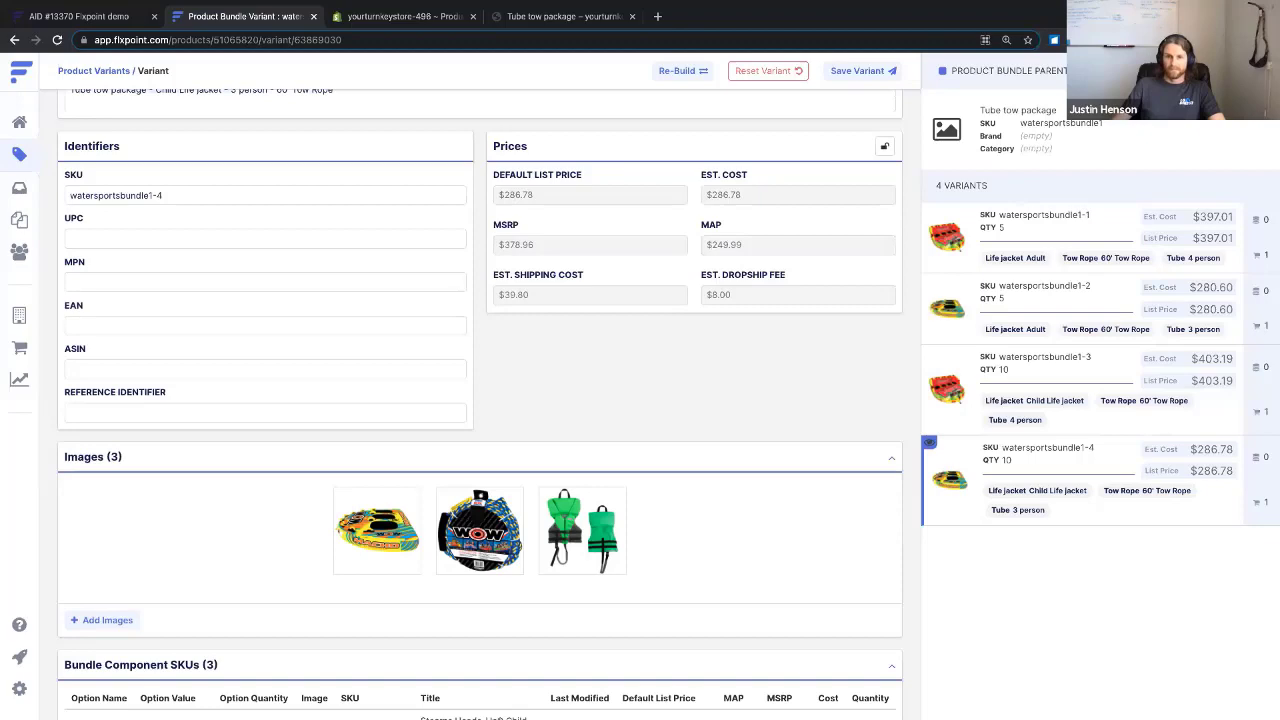
Use alt+Left to go back from the tube bundle variant to the product variants list.
{"action": "key", "text": "alt+Left"}
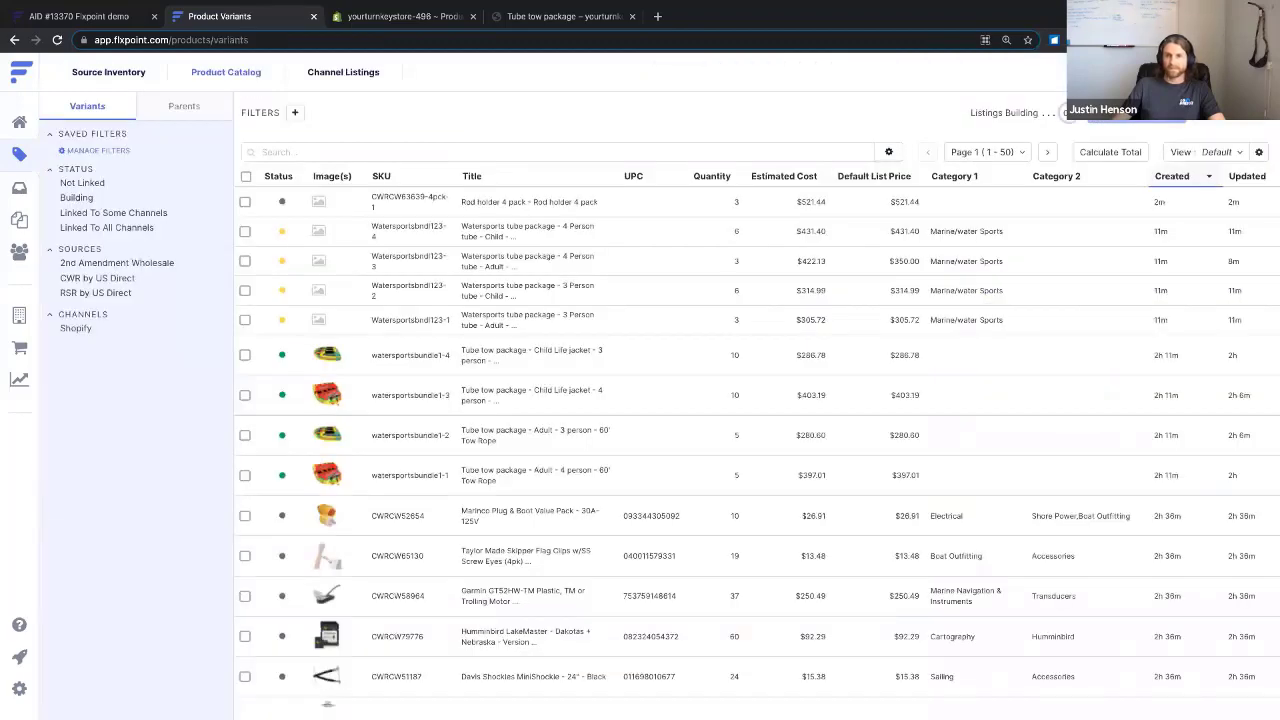